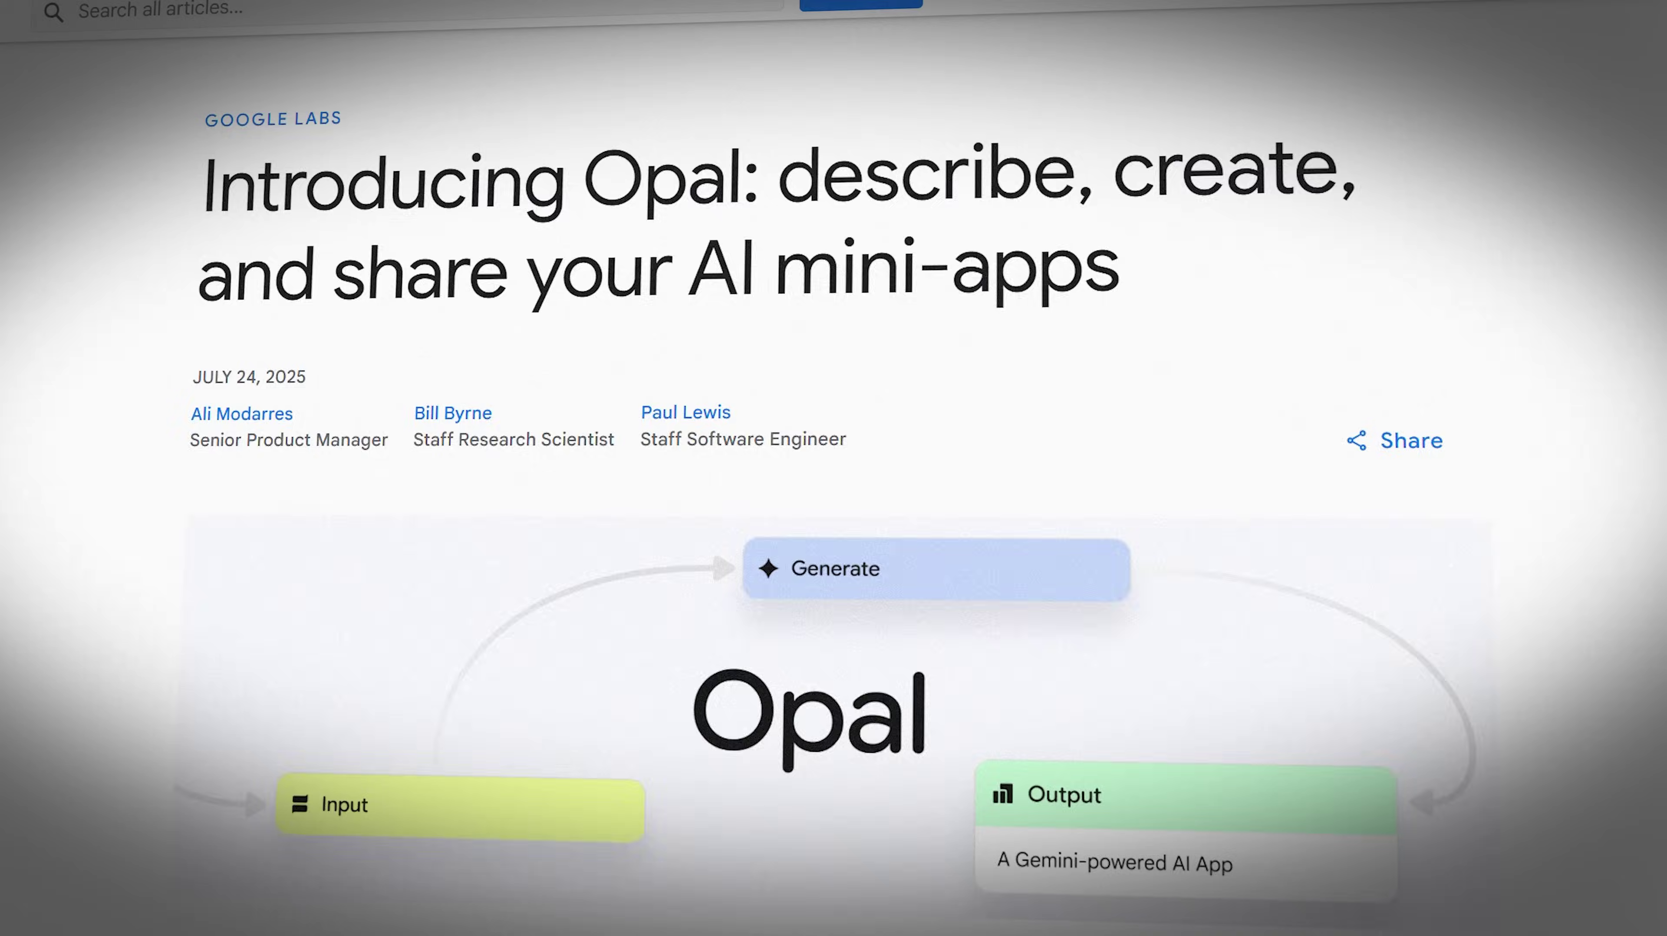
Scroll the Opal blog post down to 'Now available in public beta' and 'Bring your prompts to life'
scroll(833, 498, "down", 5)
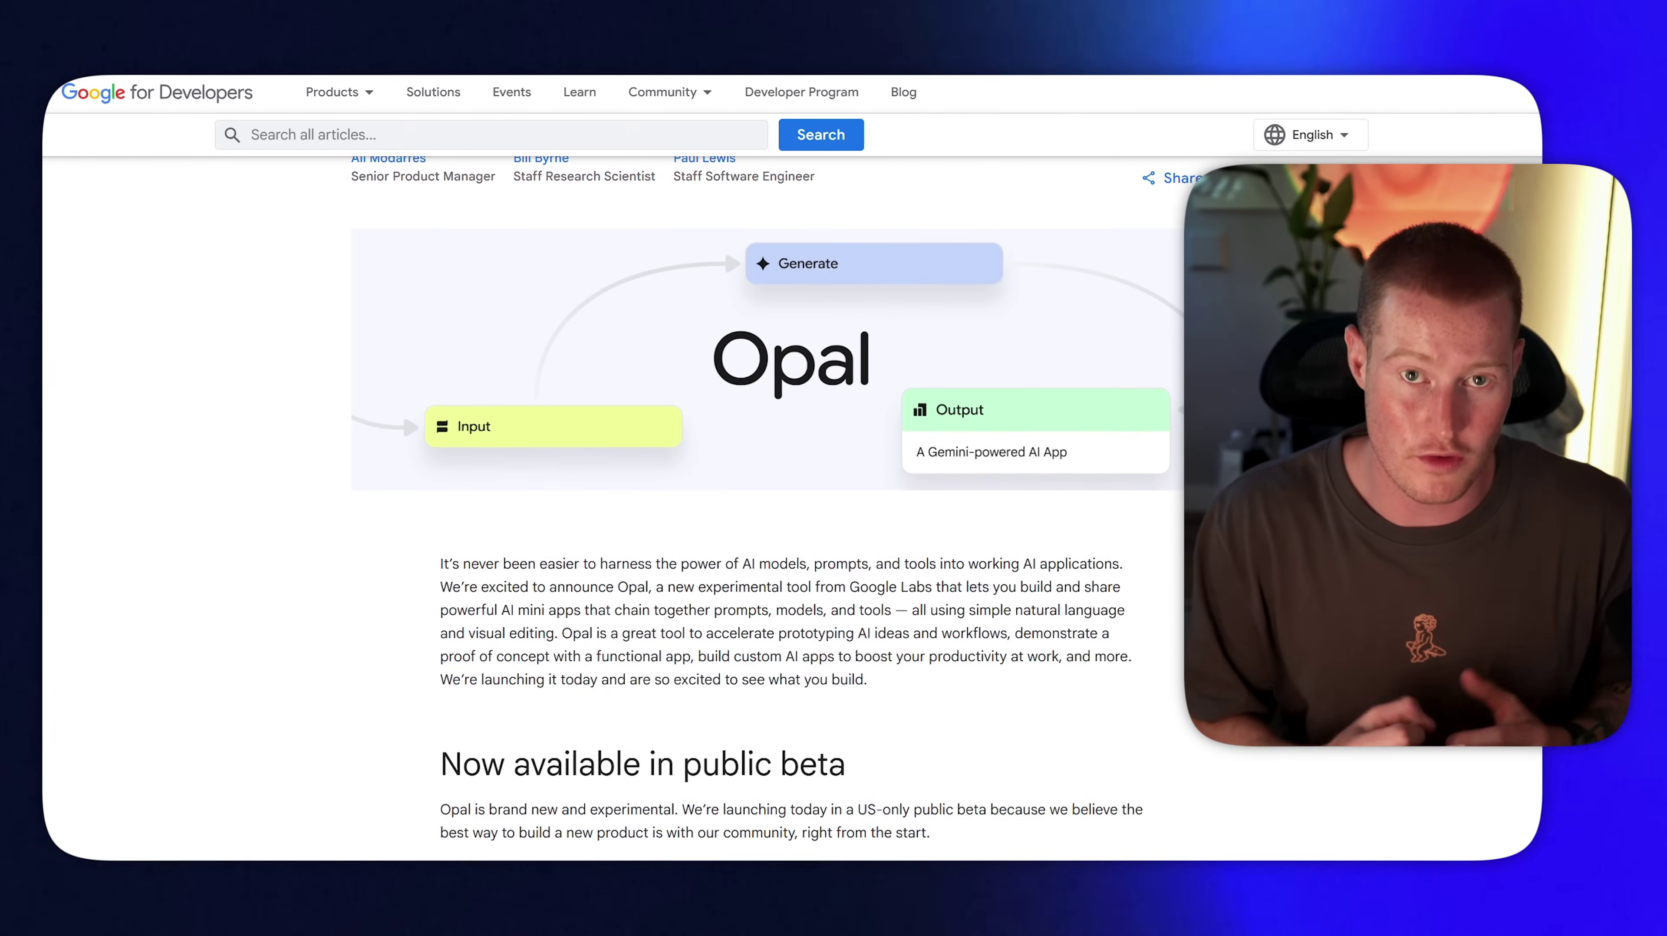
scroll(767, 511, "down", 3)
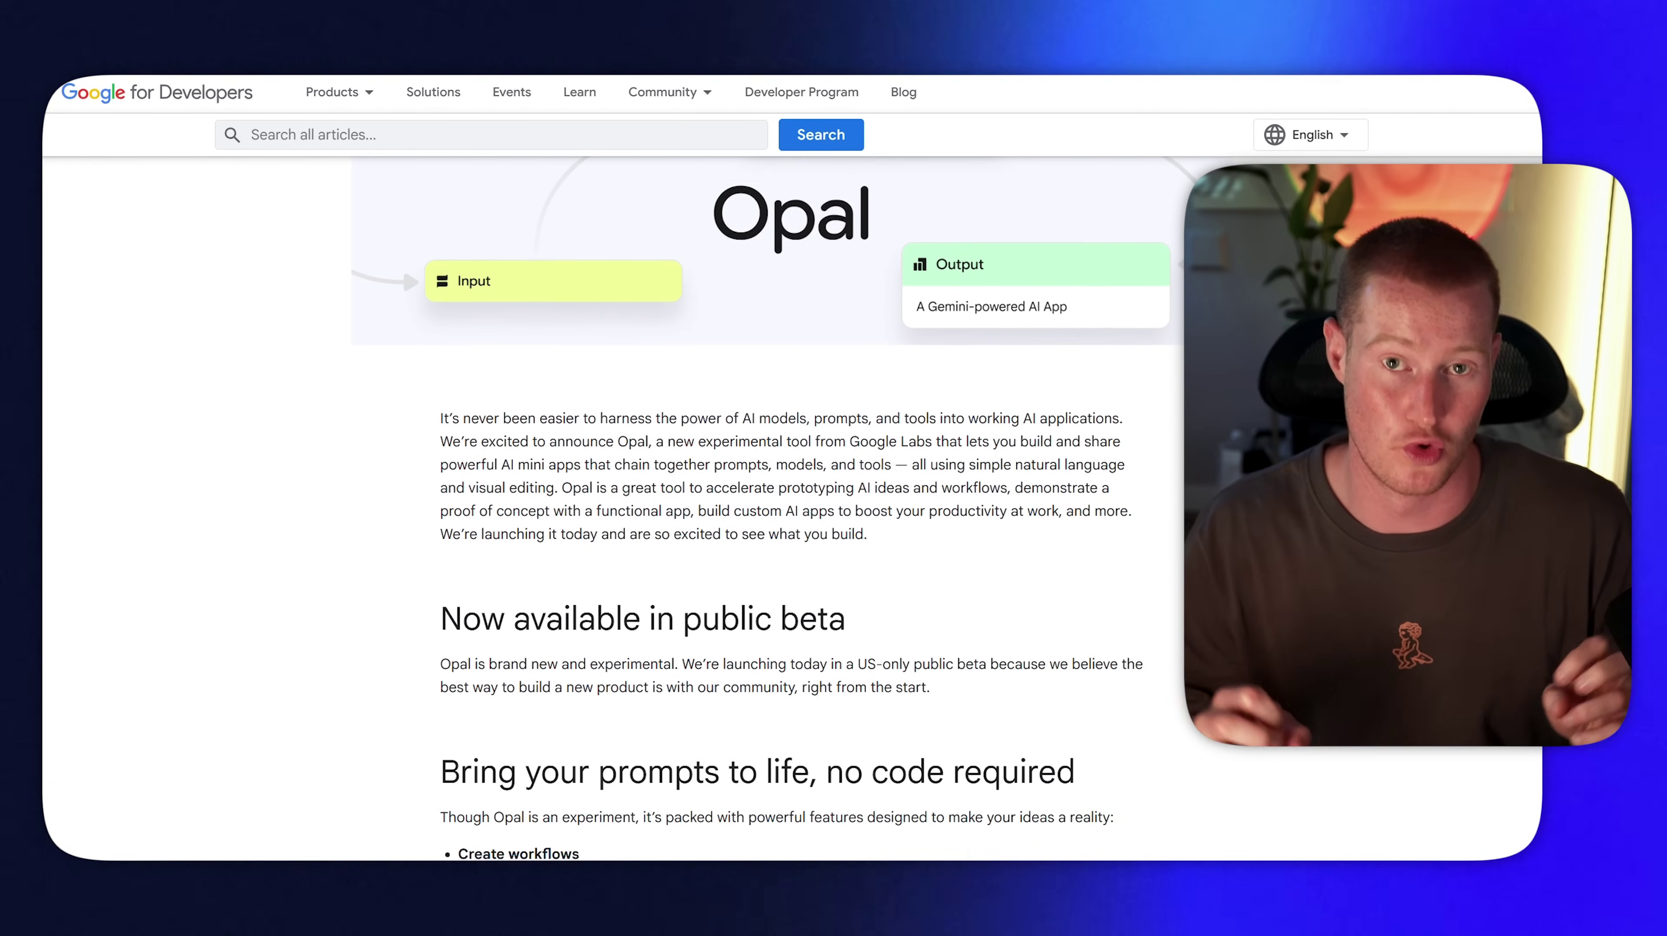
scroll(767, 512, "down", 3)
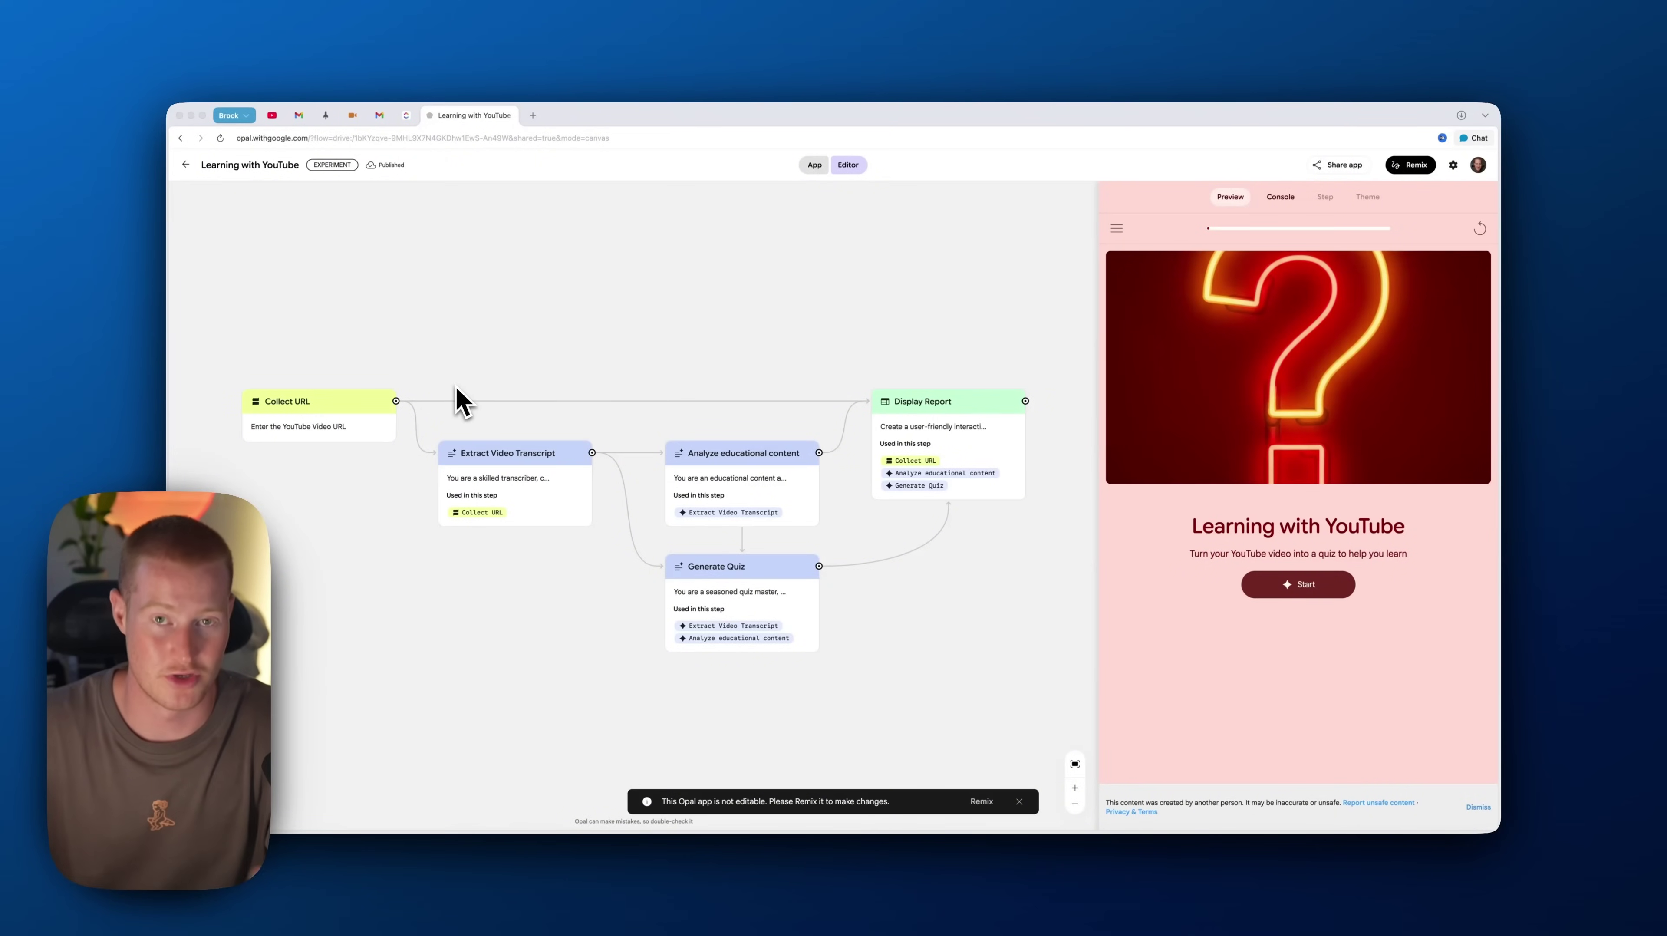
Switch the Learning with YouTube Opal from the Editor canvas to the full App view
scroll(413, 416, "up", 1)
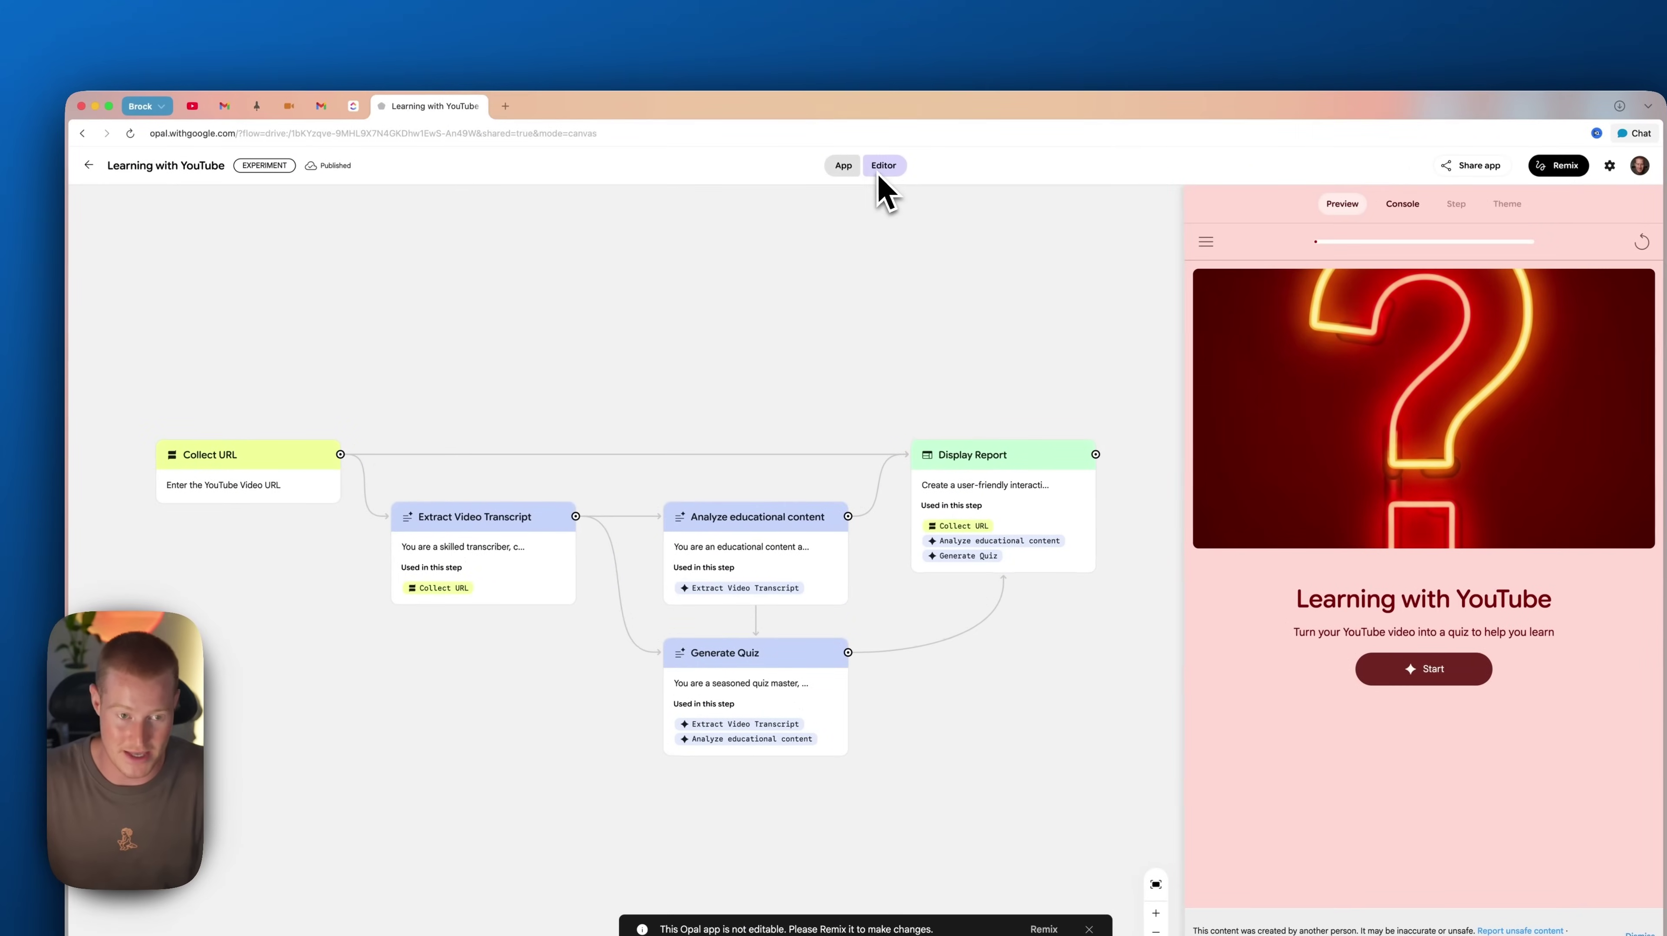
left_click(844, 166)
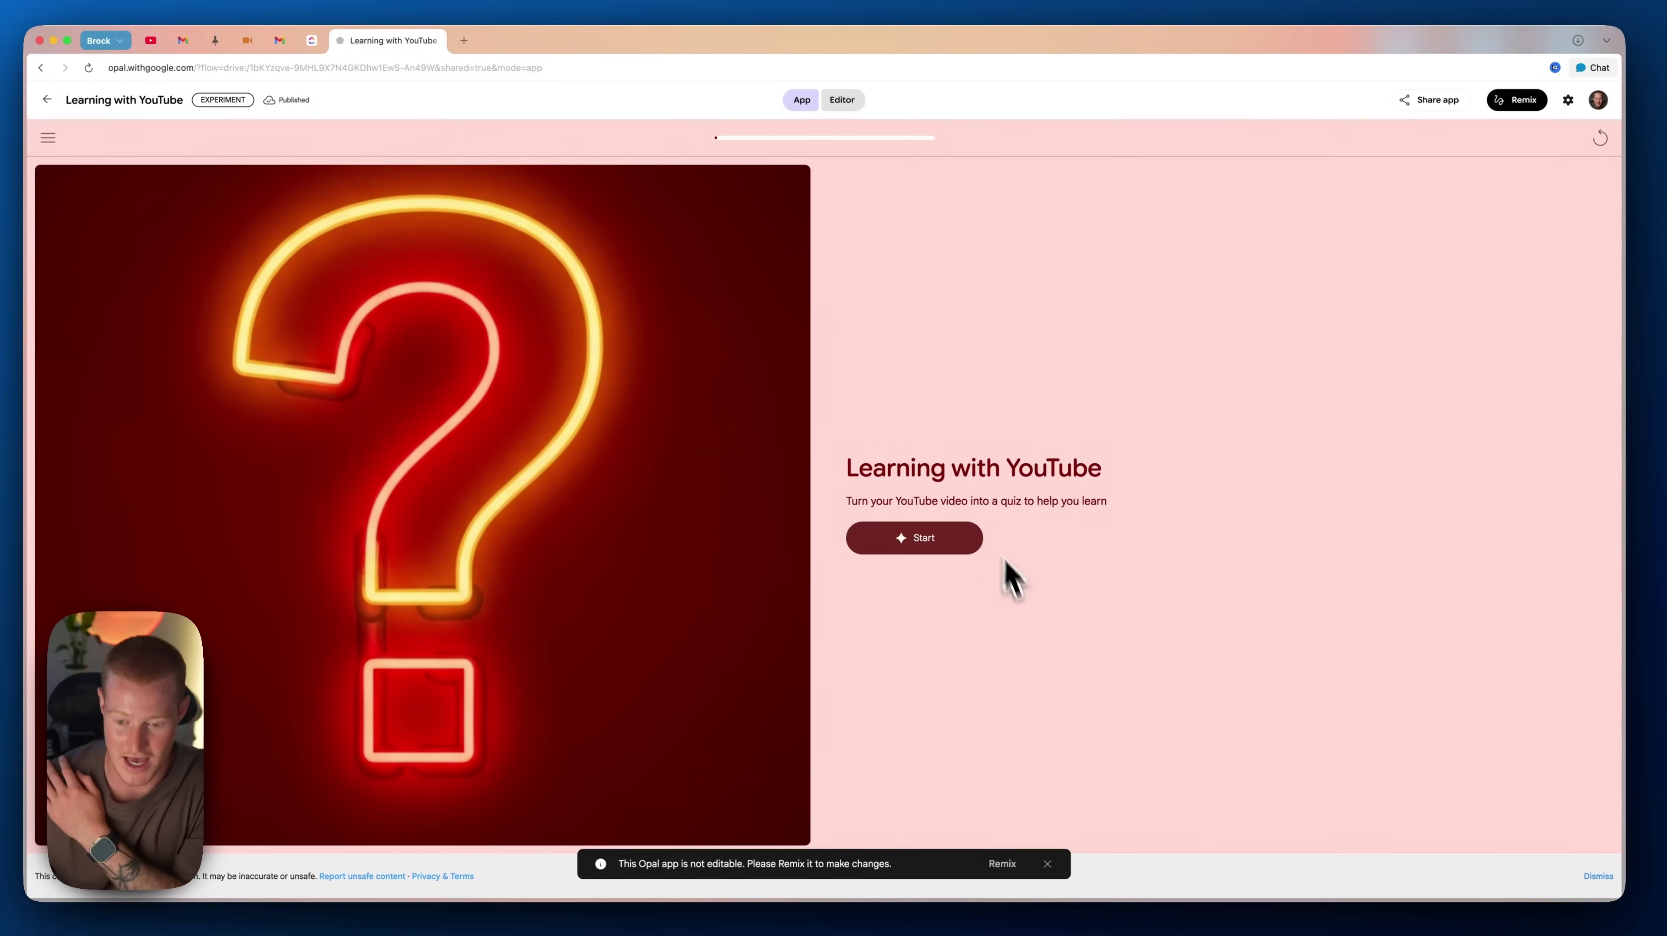
Start the Learning with YouTube app and open the ChatGPT Agent video on YouTube
left_click(924, 557)
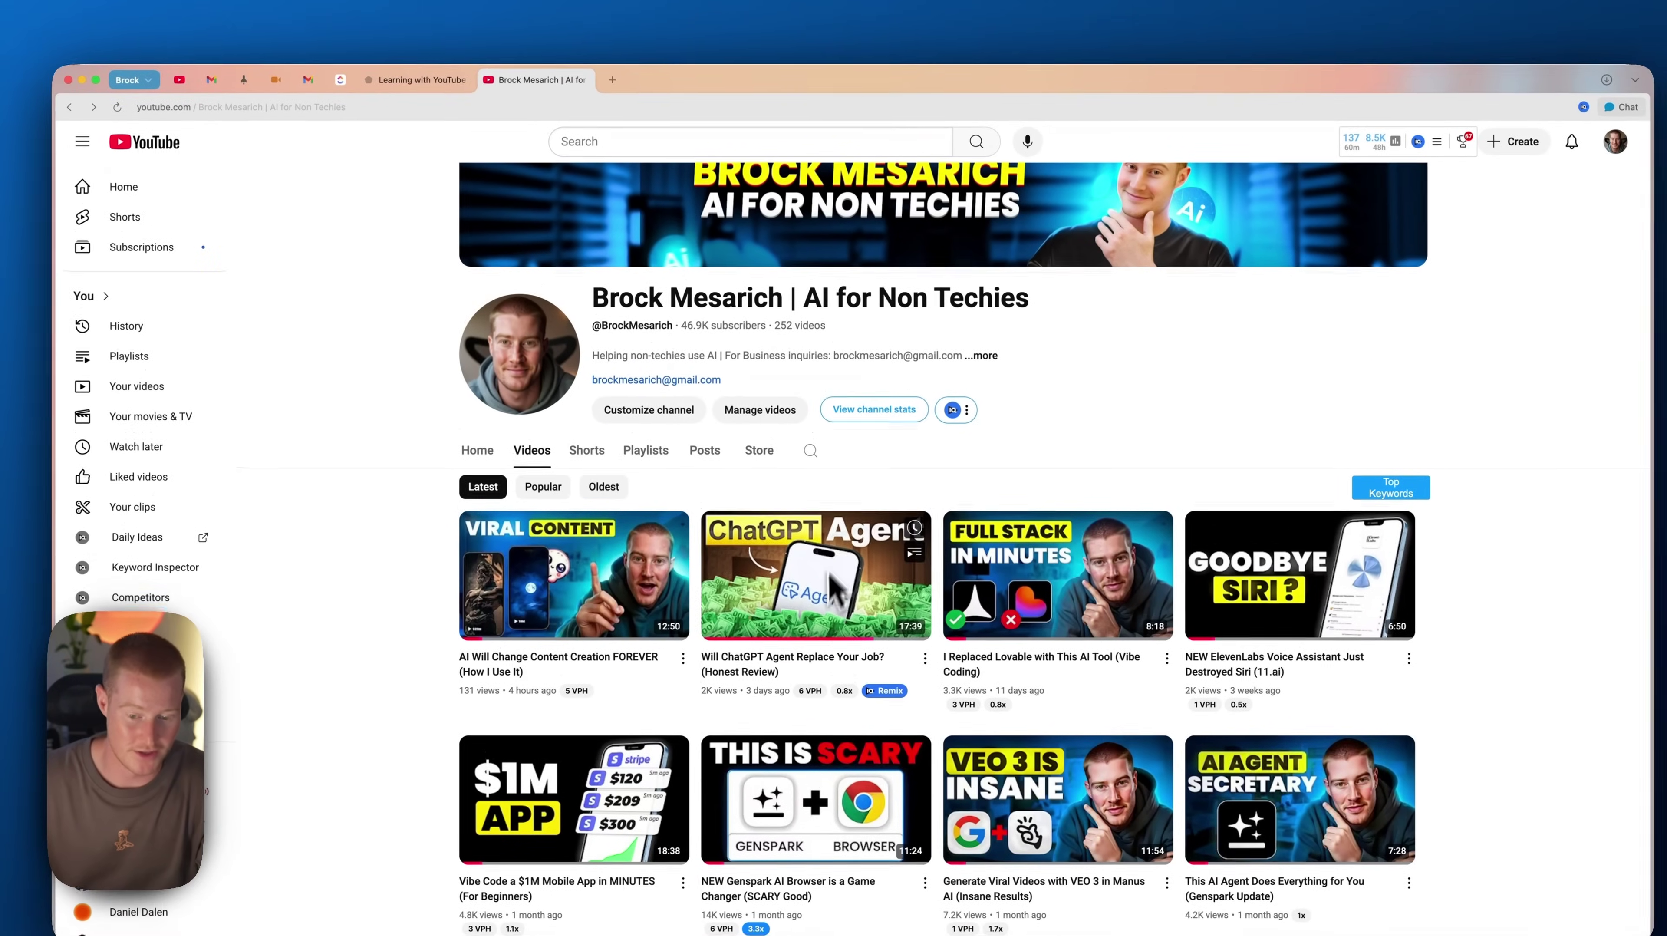
mouse_move(817, 412)
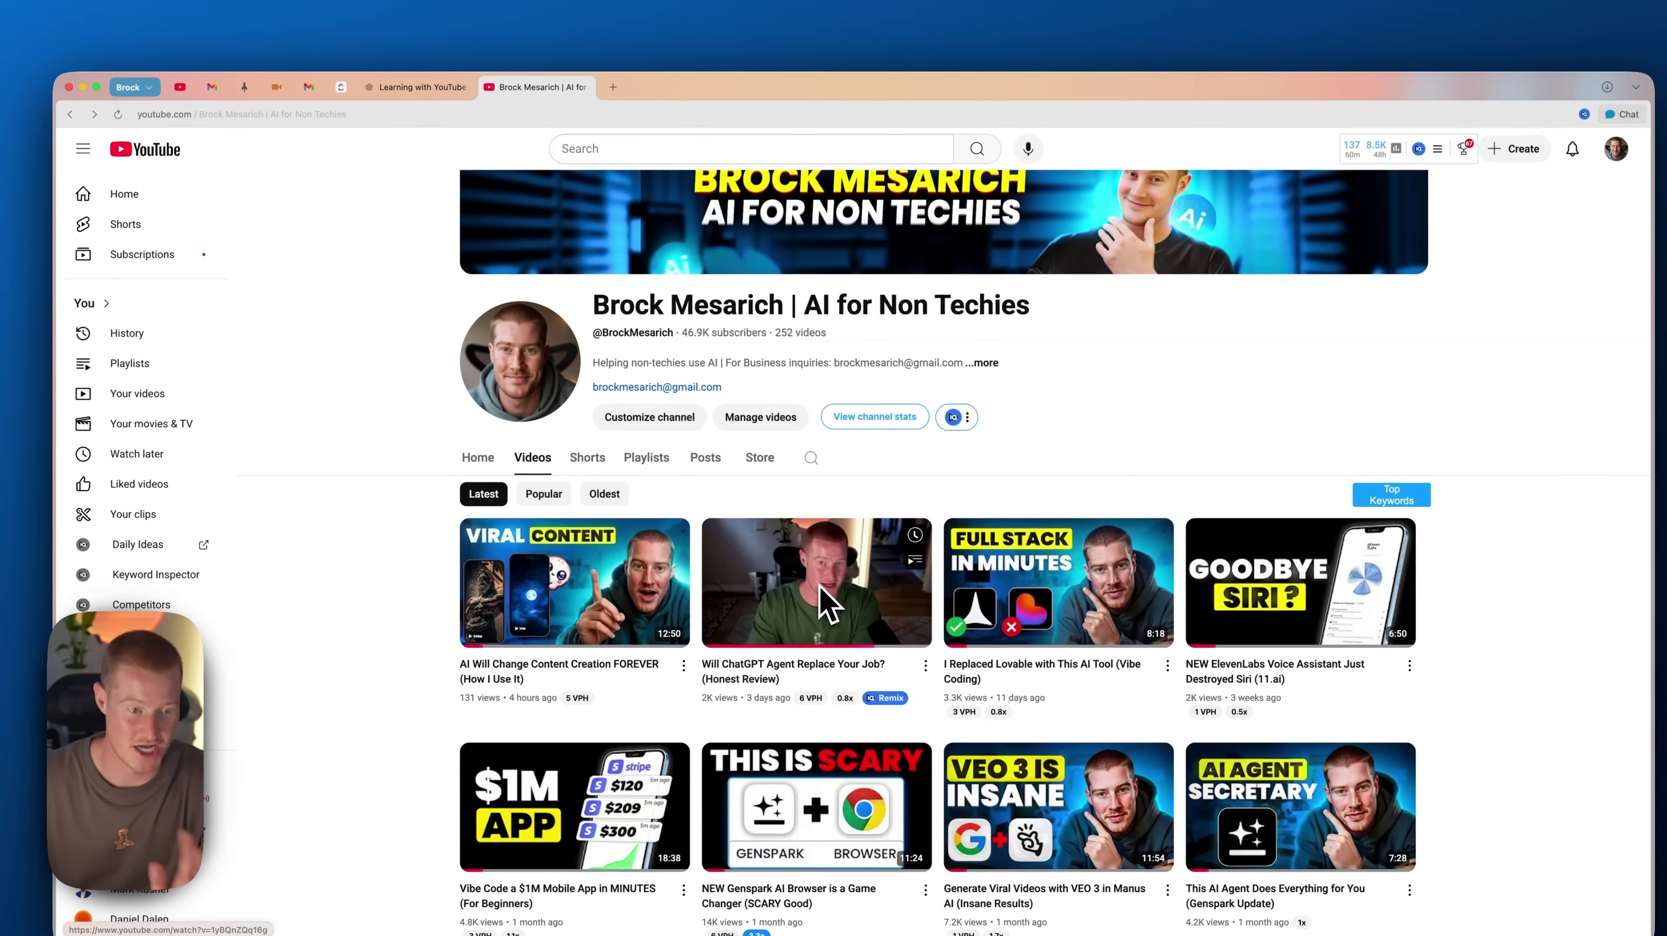
left_click(845, 587)
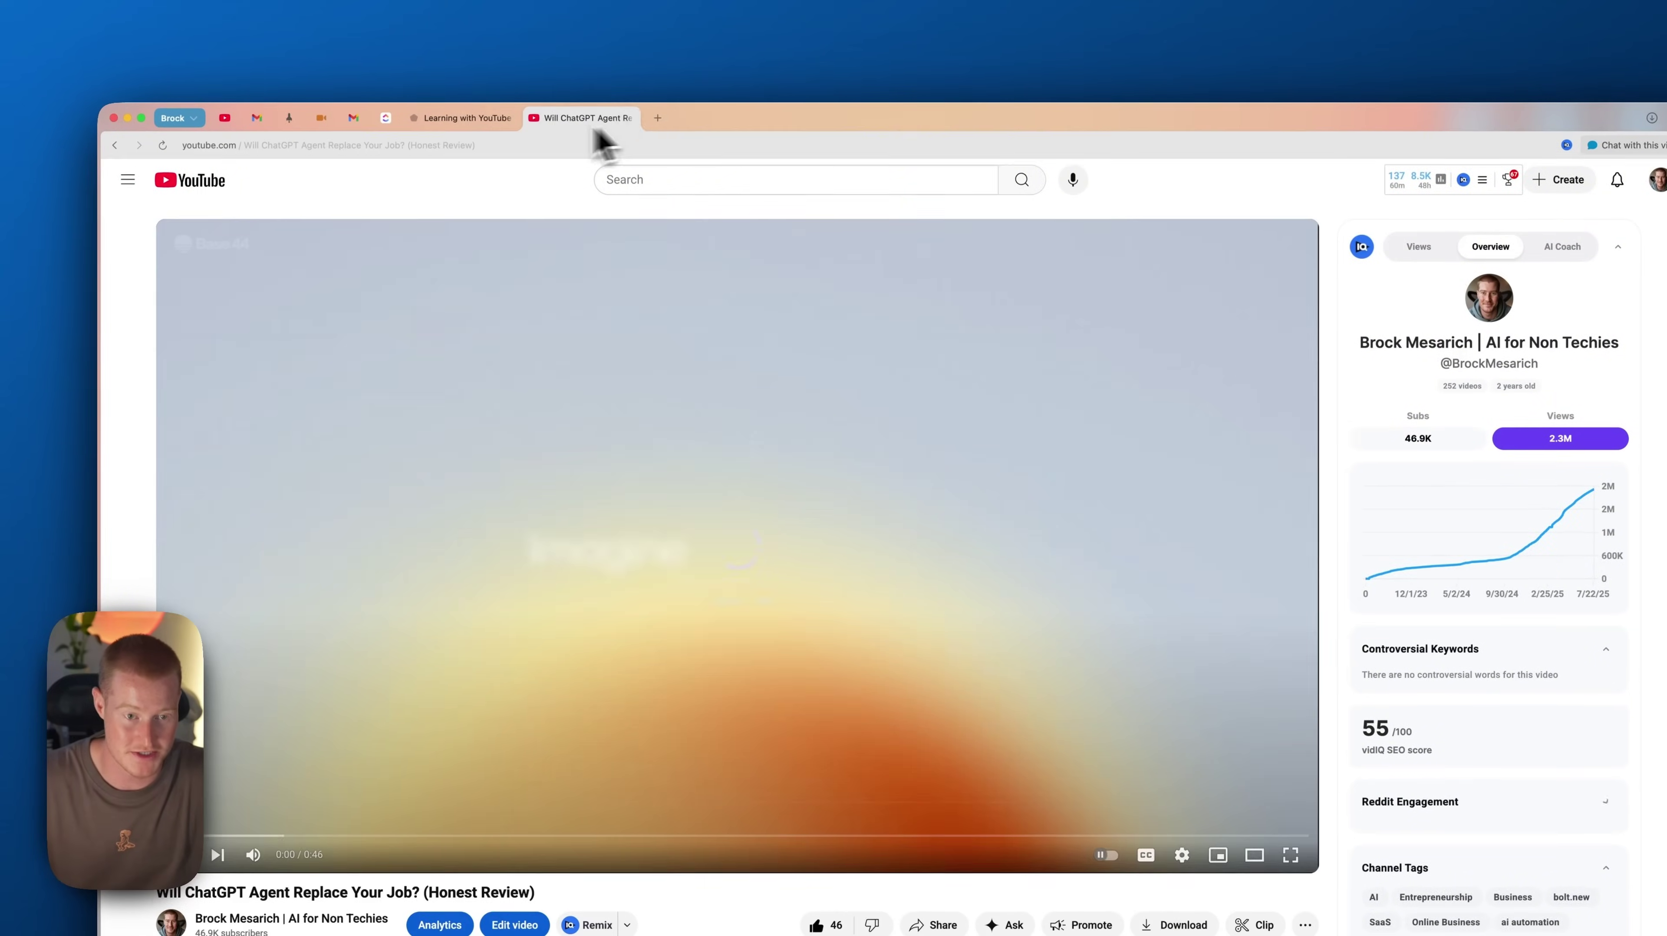
Paste the ChatGPT Agent video link into the Learning with YouTube app and submit it
left_click(462, 117)
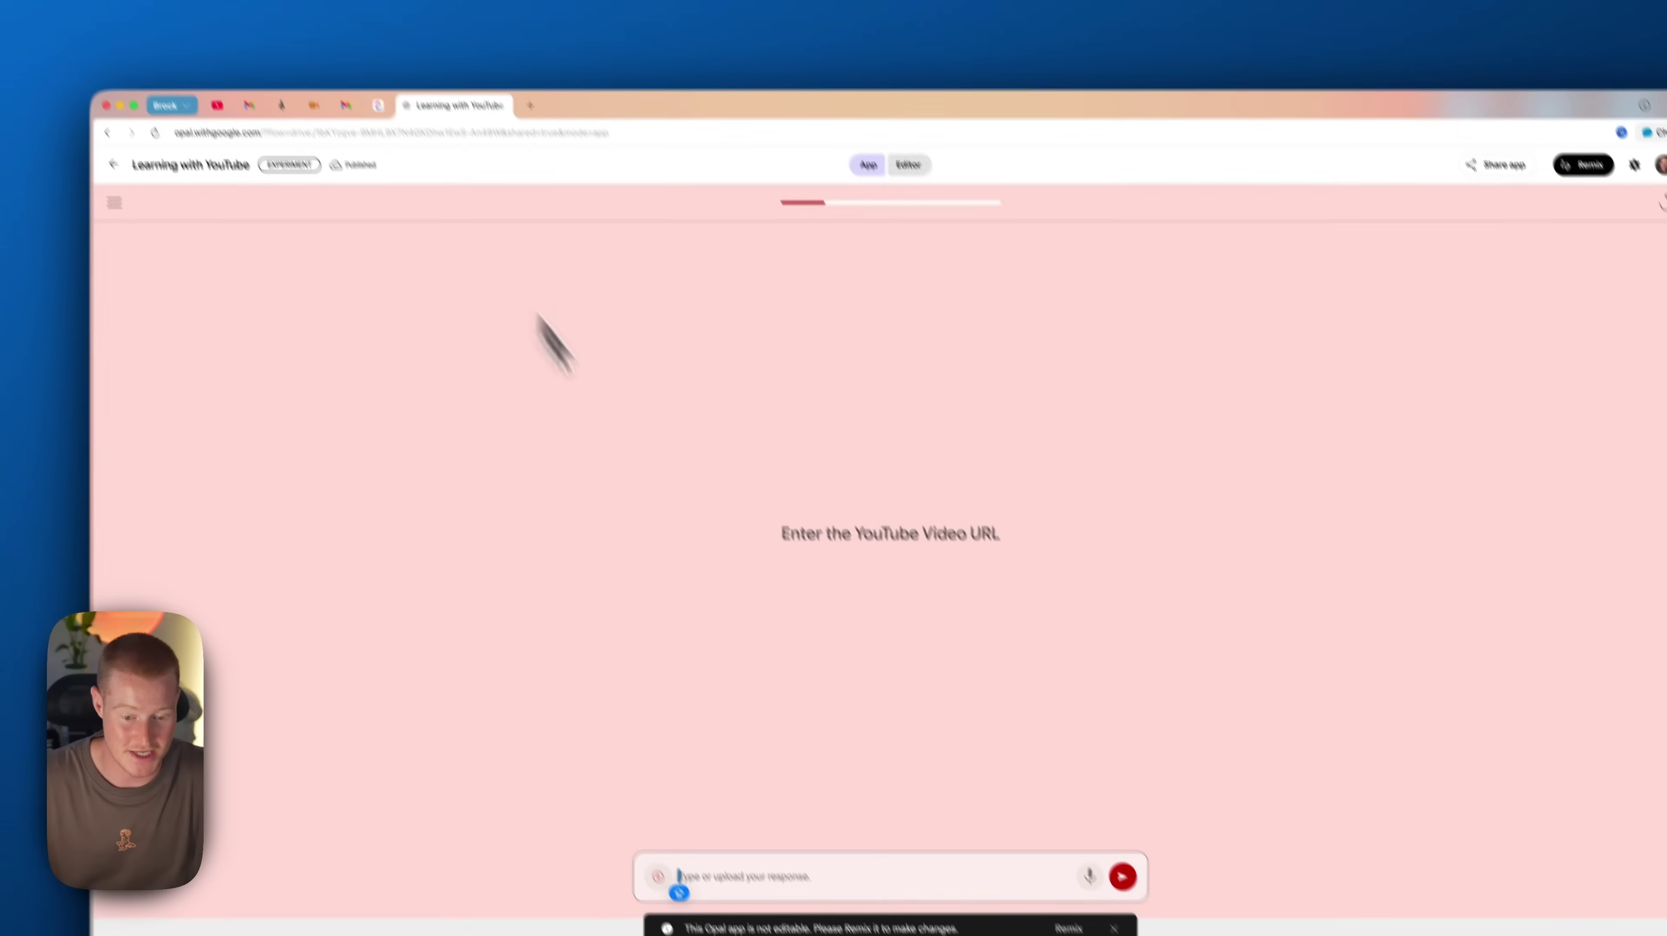
left_click(743, 899)
type("https://www.youtube.com/watch?v=1yBQnZQq16g")
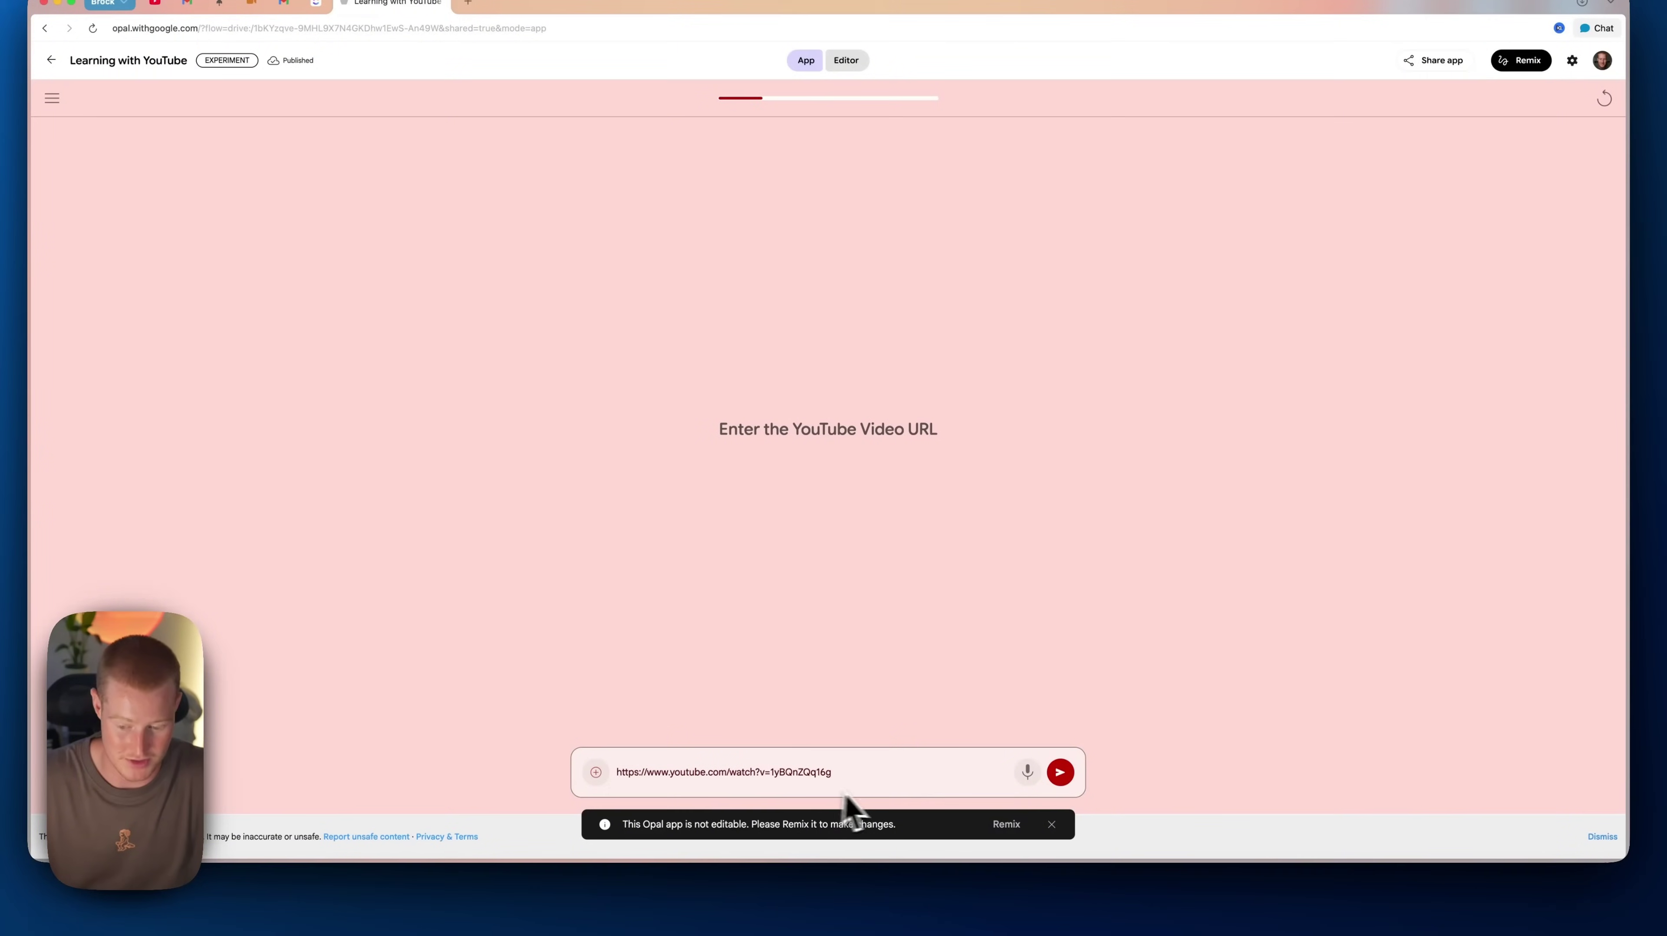
left_click(1059, 774)
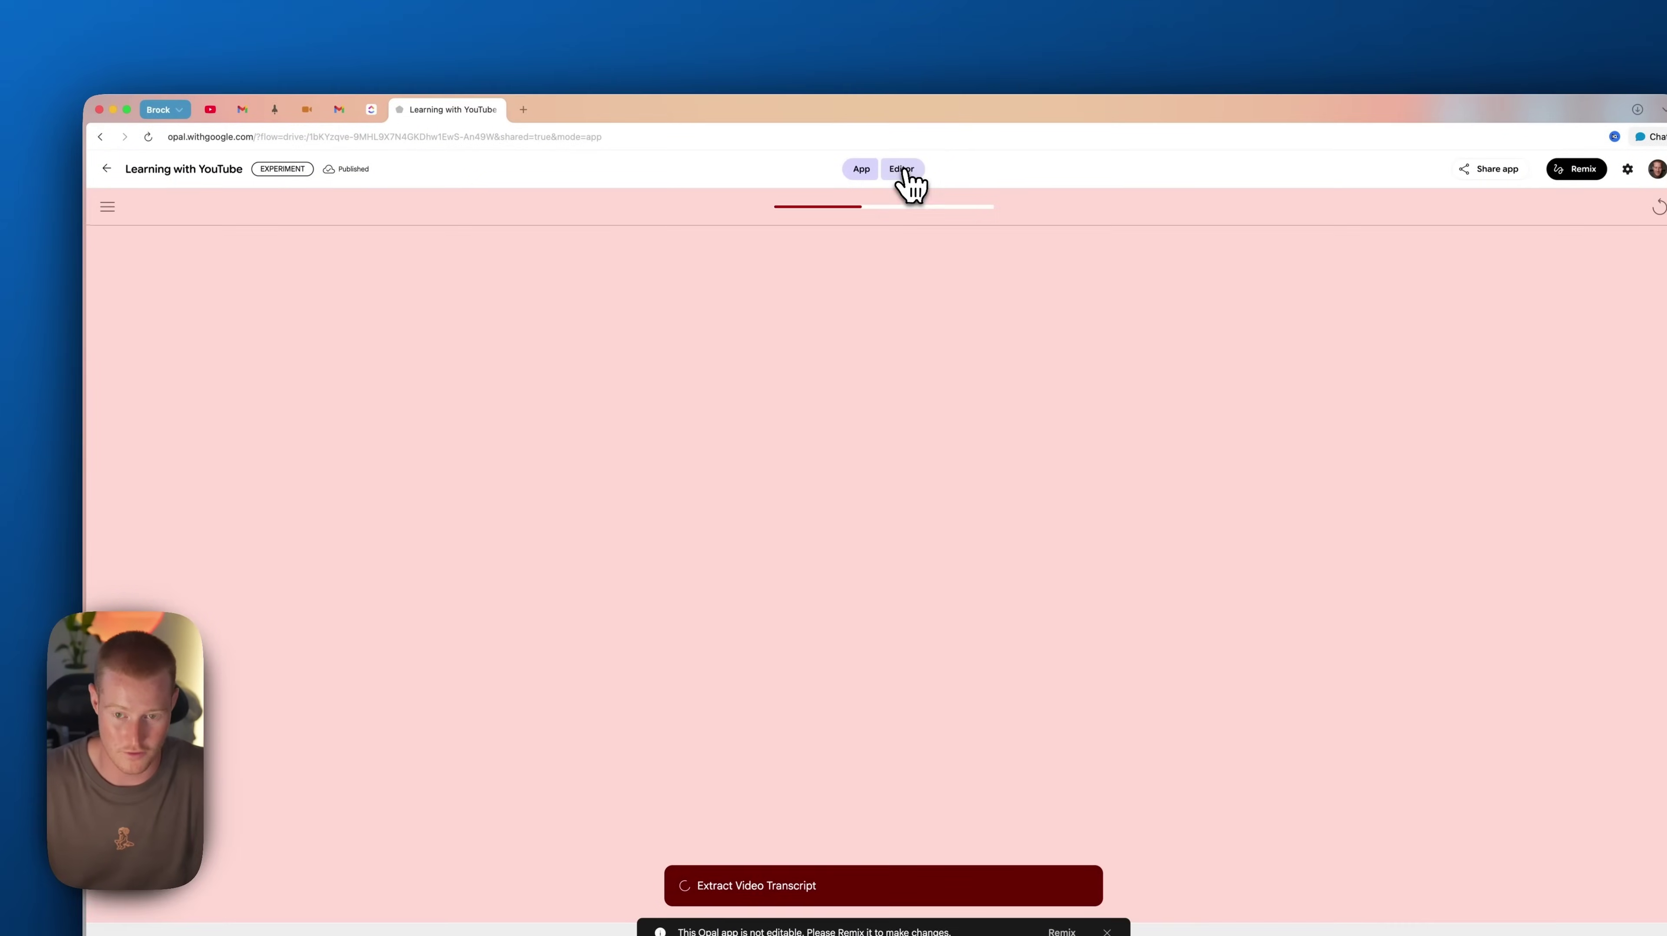
Toggle between node graph and App view to watch the steps run
left_click(846, 59)
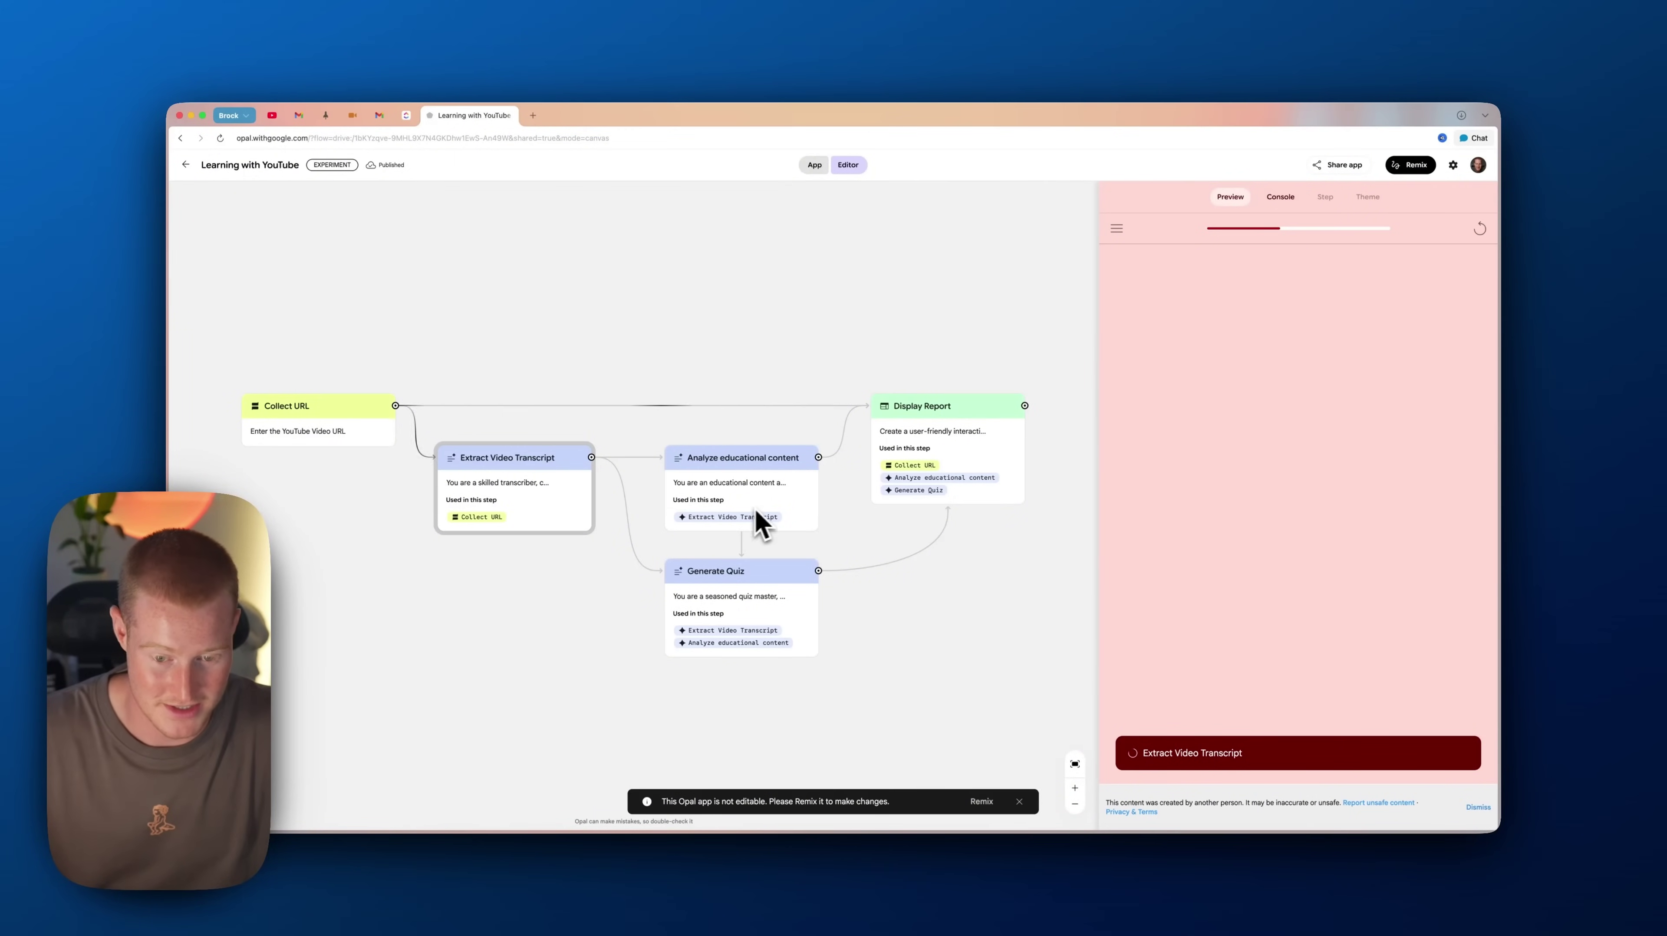
scroll(710, 629, "down", 1)
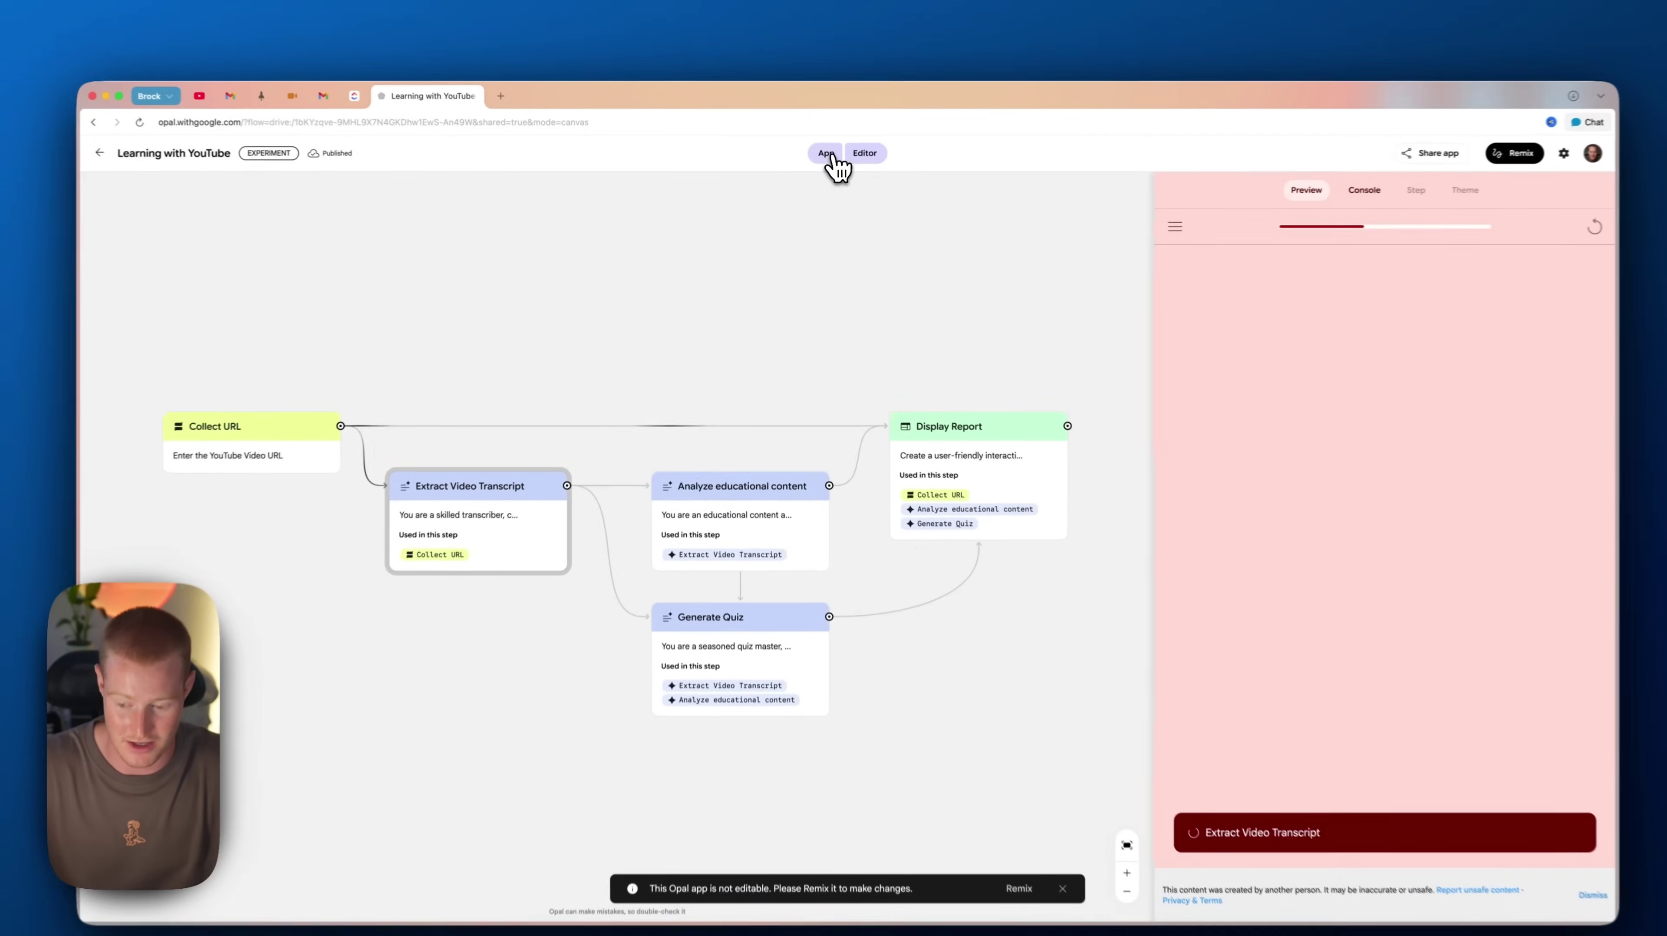
left_click(814, 165)
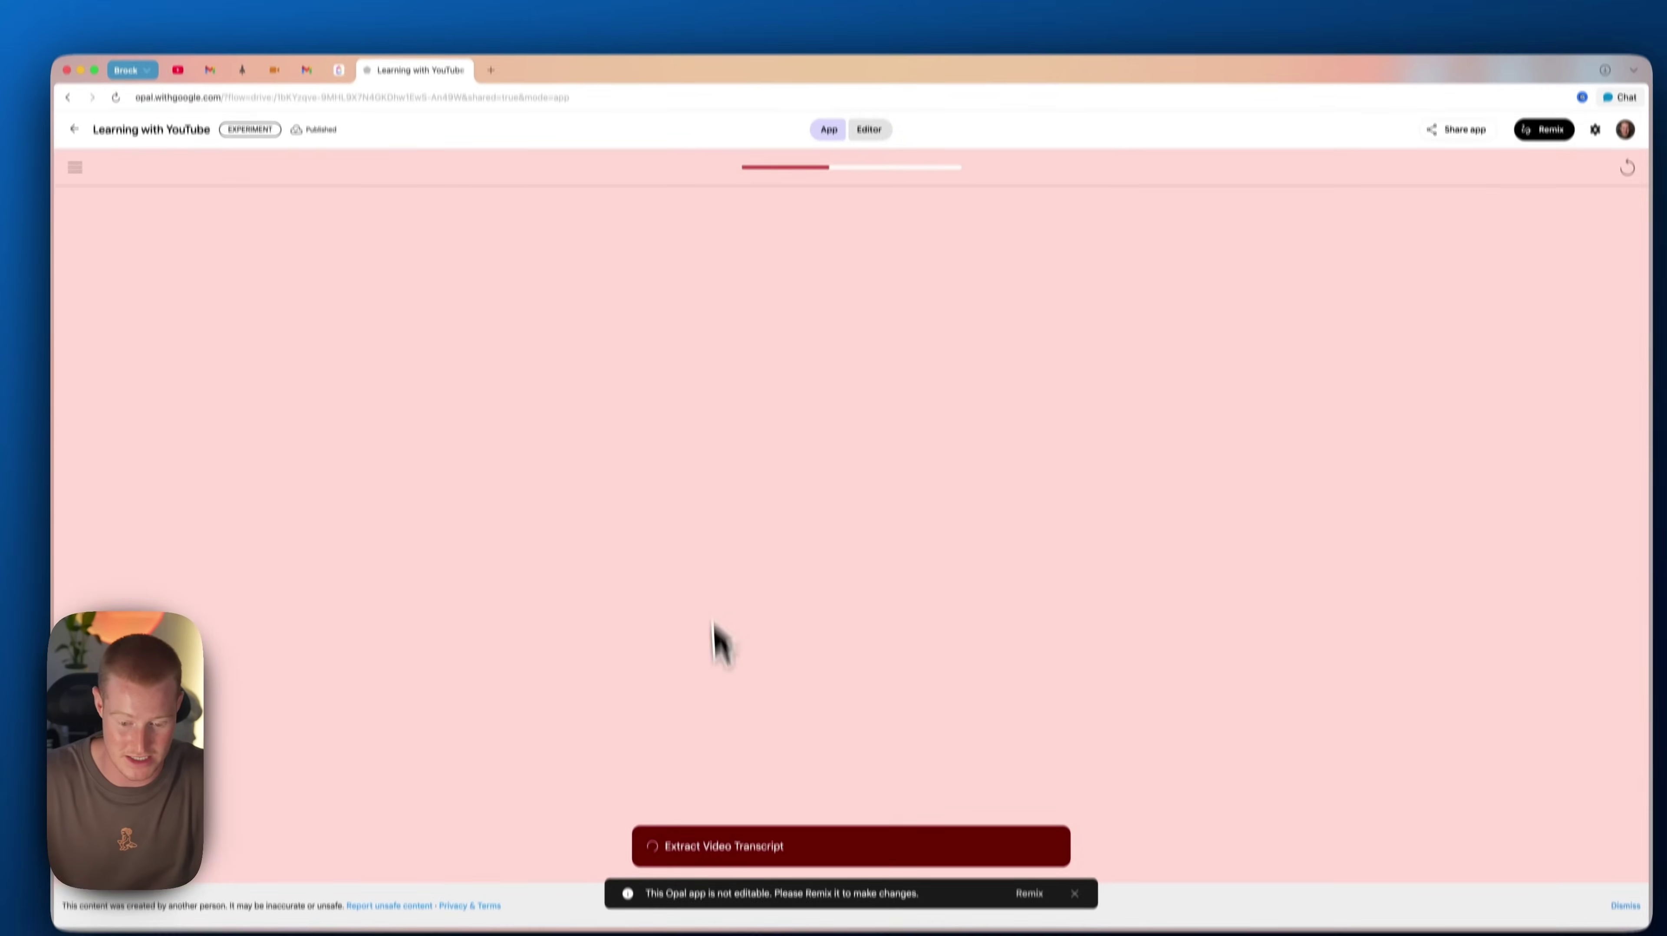
left_click(870, 149)
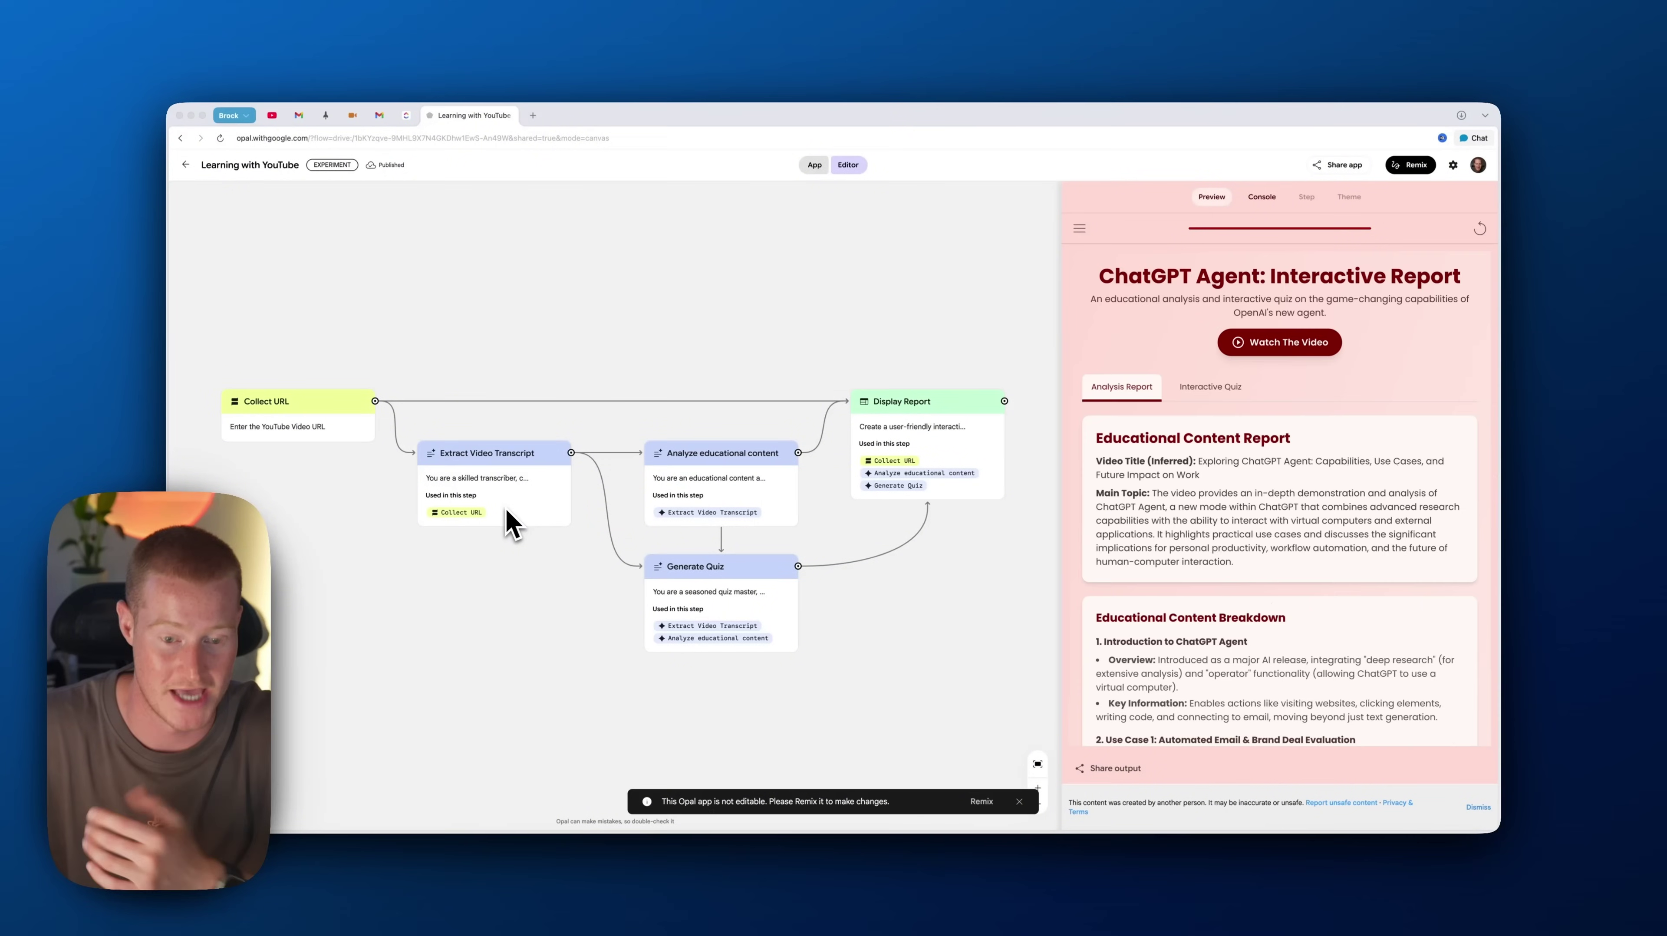
Widen the report preview and read its title and Educational Content Breakdown heading
scroll(1108, 404, "down", 5)
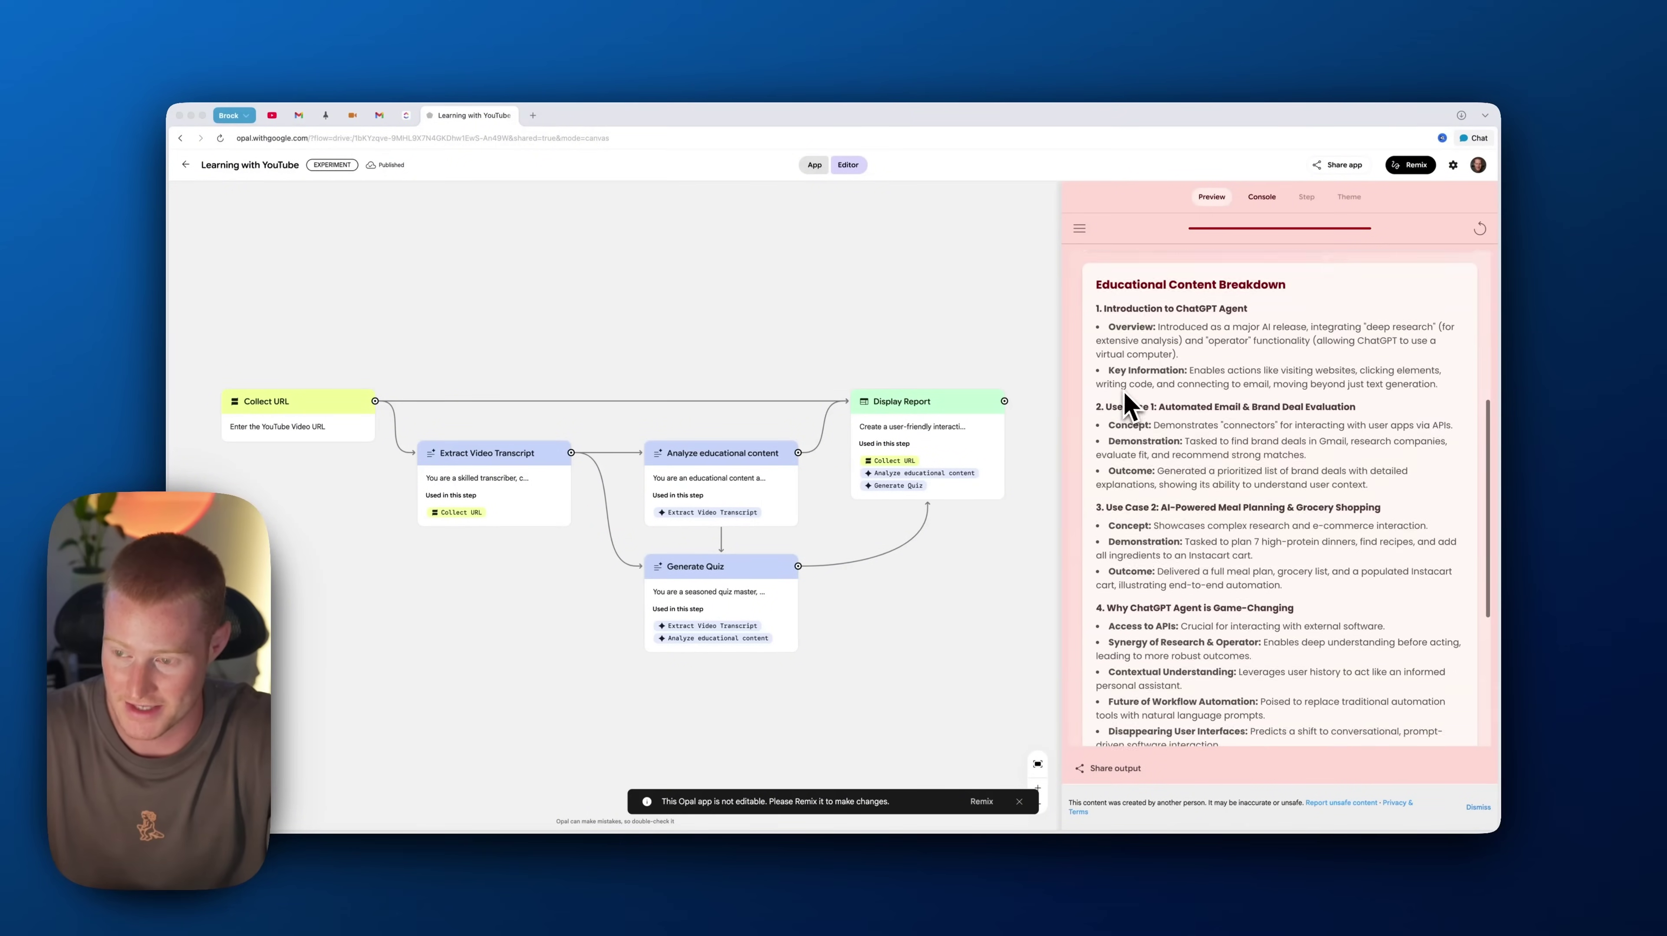
scroll(1122, 434, "up", 6)
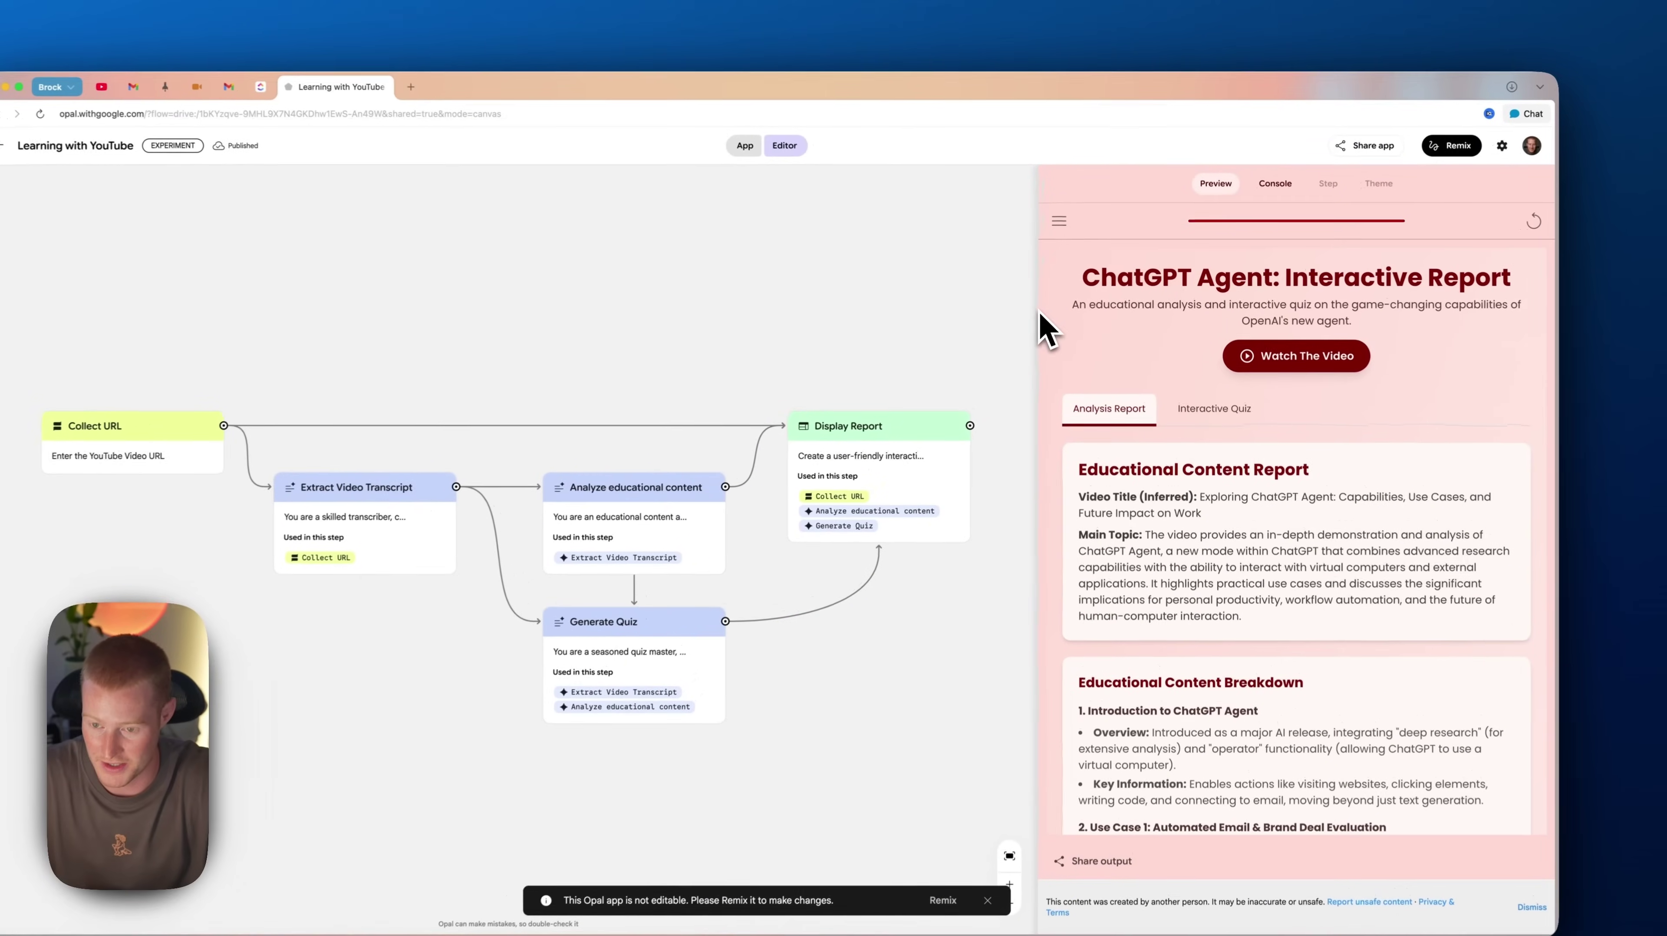
left_click_drag(933, 314, 950, 321)
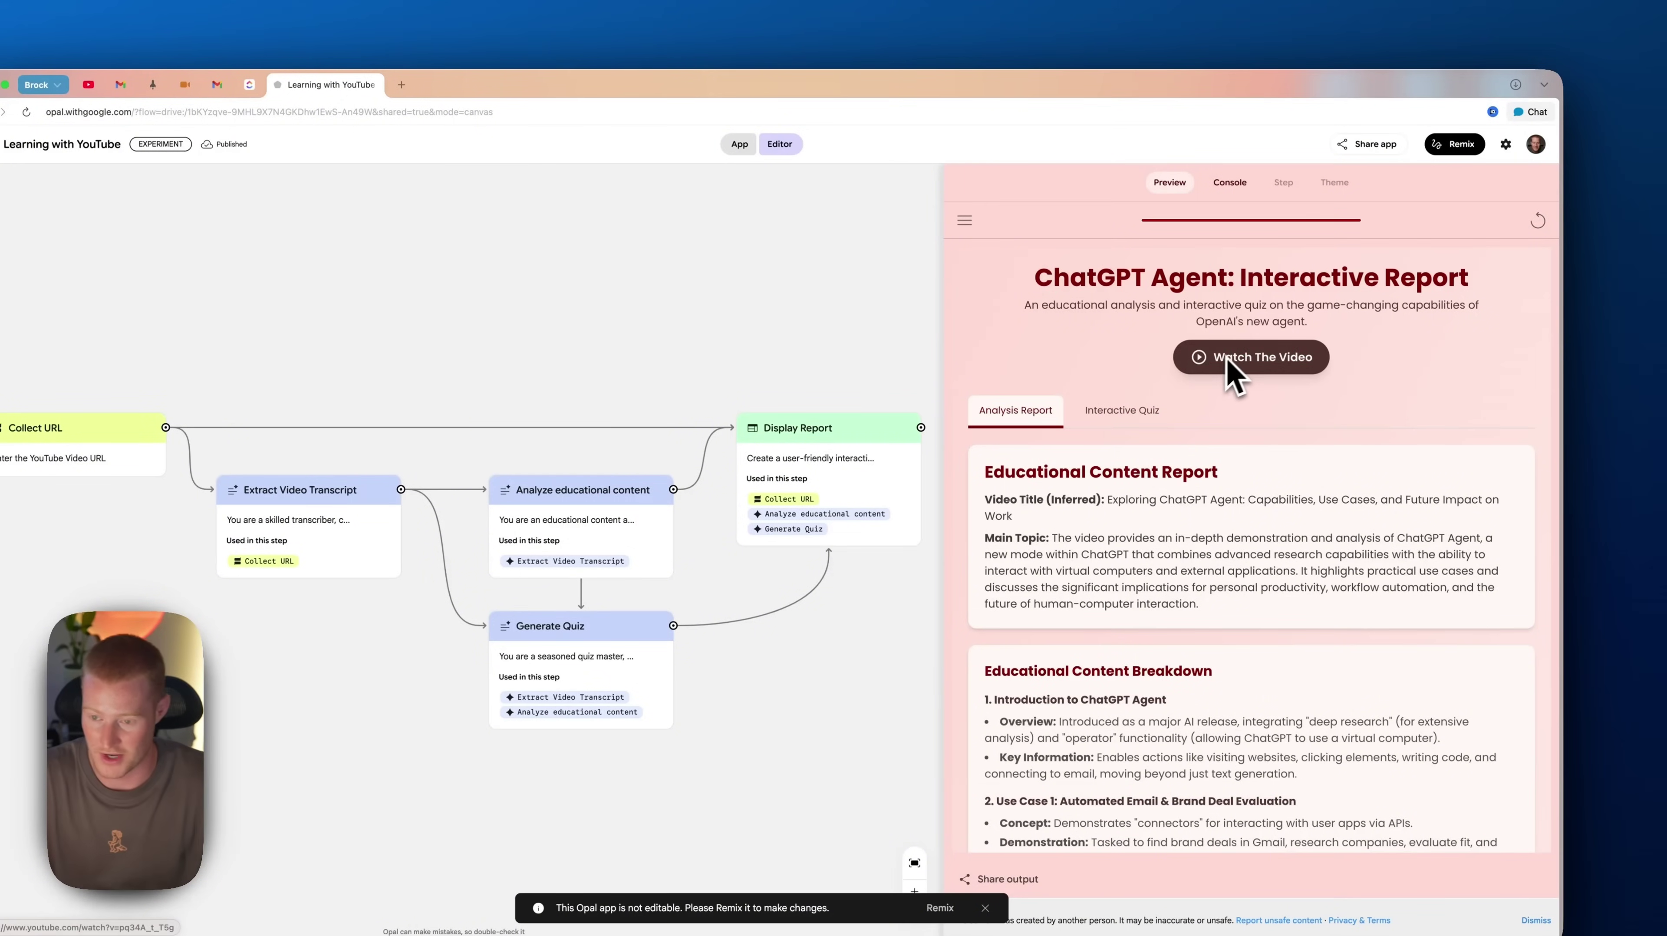
left_click_drag(1034, 275, 1493, 286)
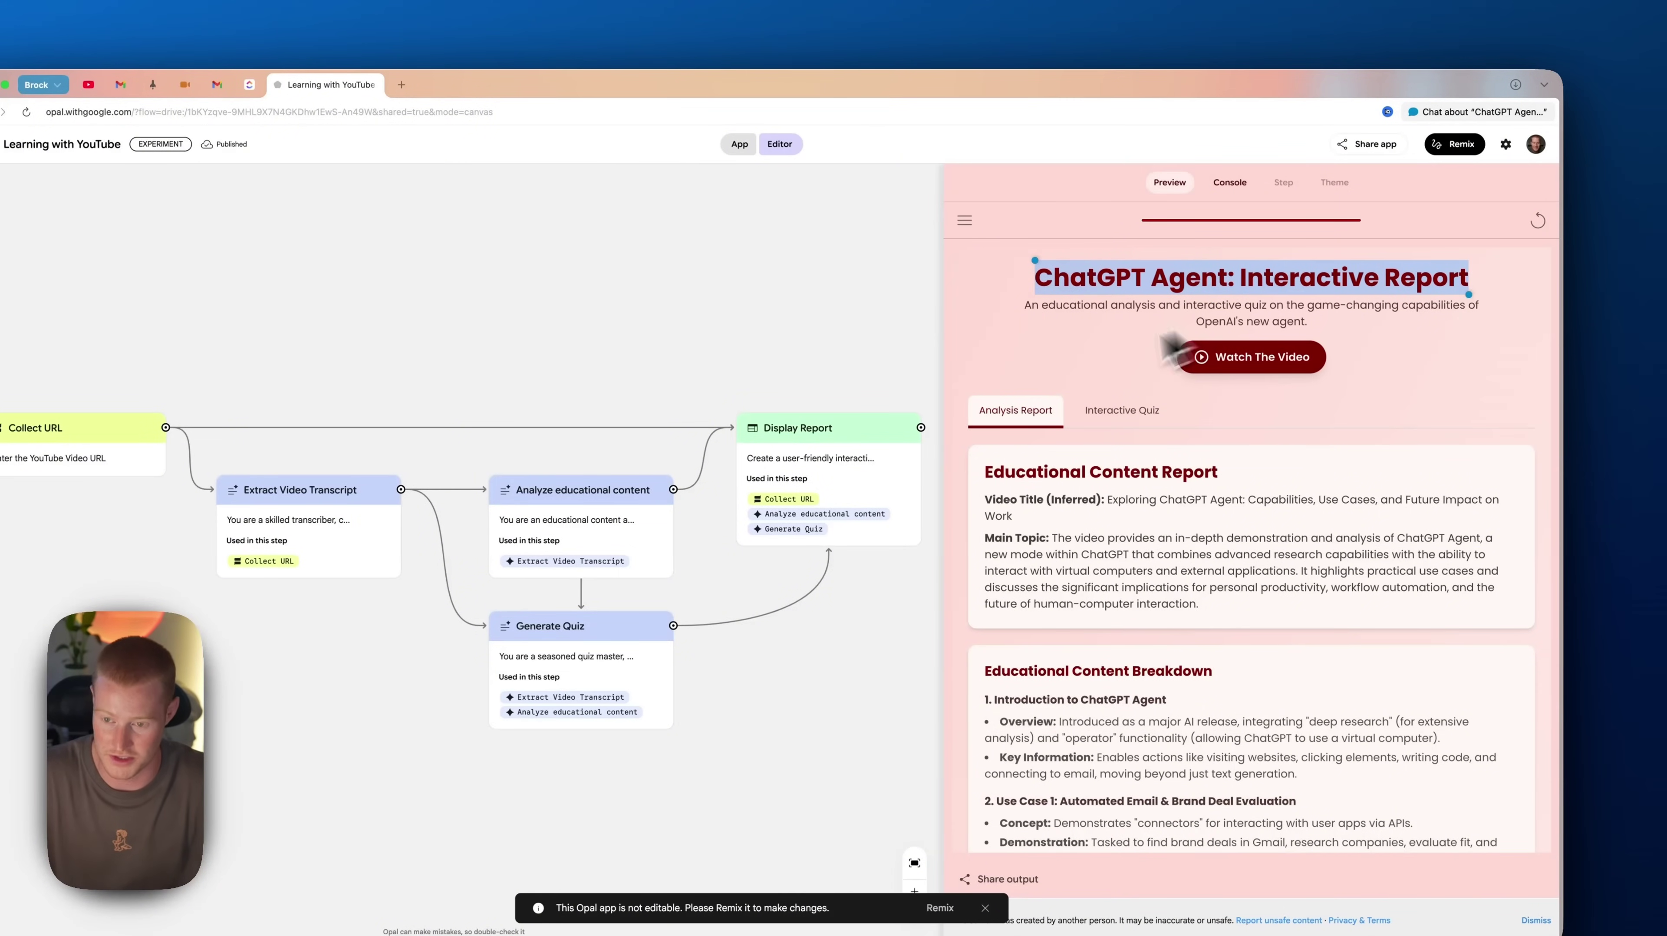
left_click(1063, 391)
scroll(1132, 452, "down", 5)
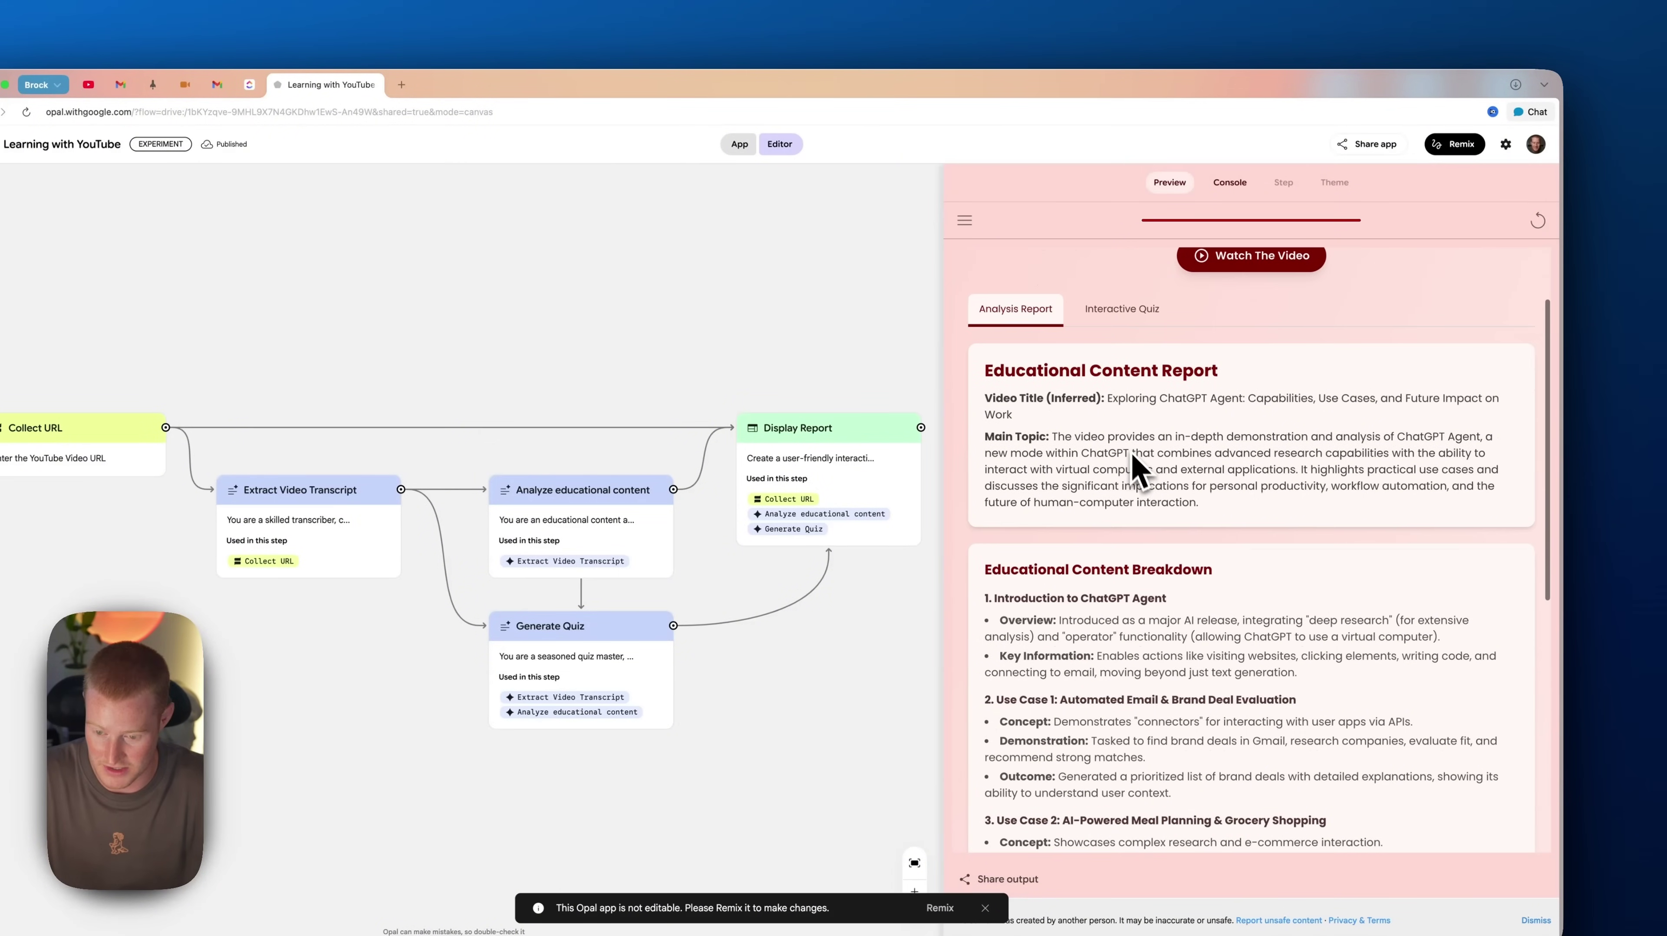
left_click_drag(986, 390, 1218, 412)
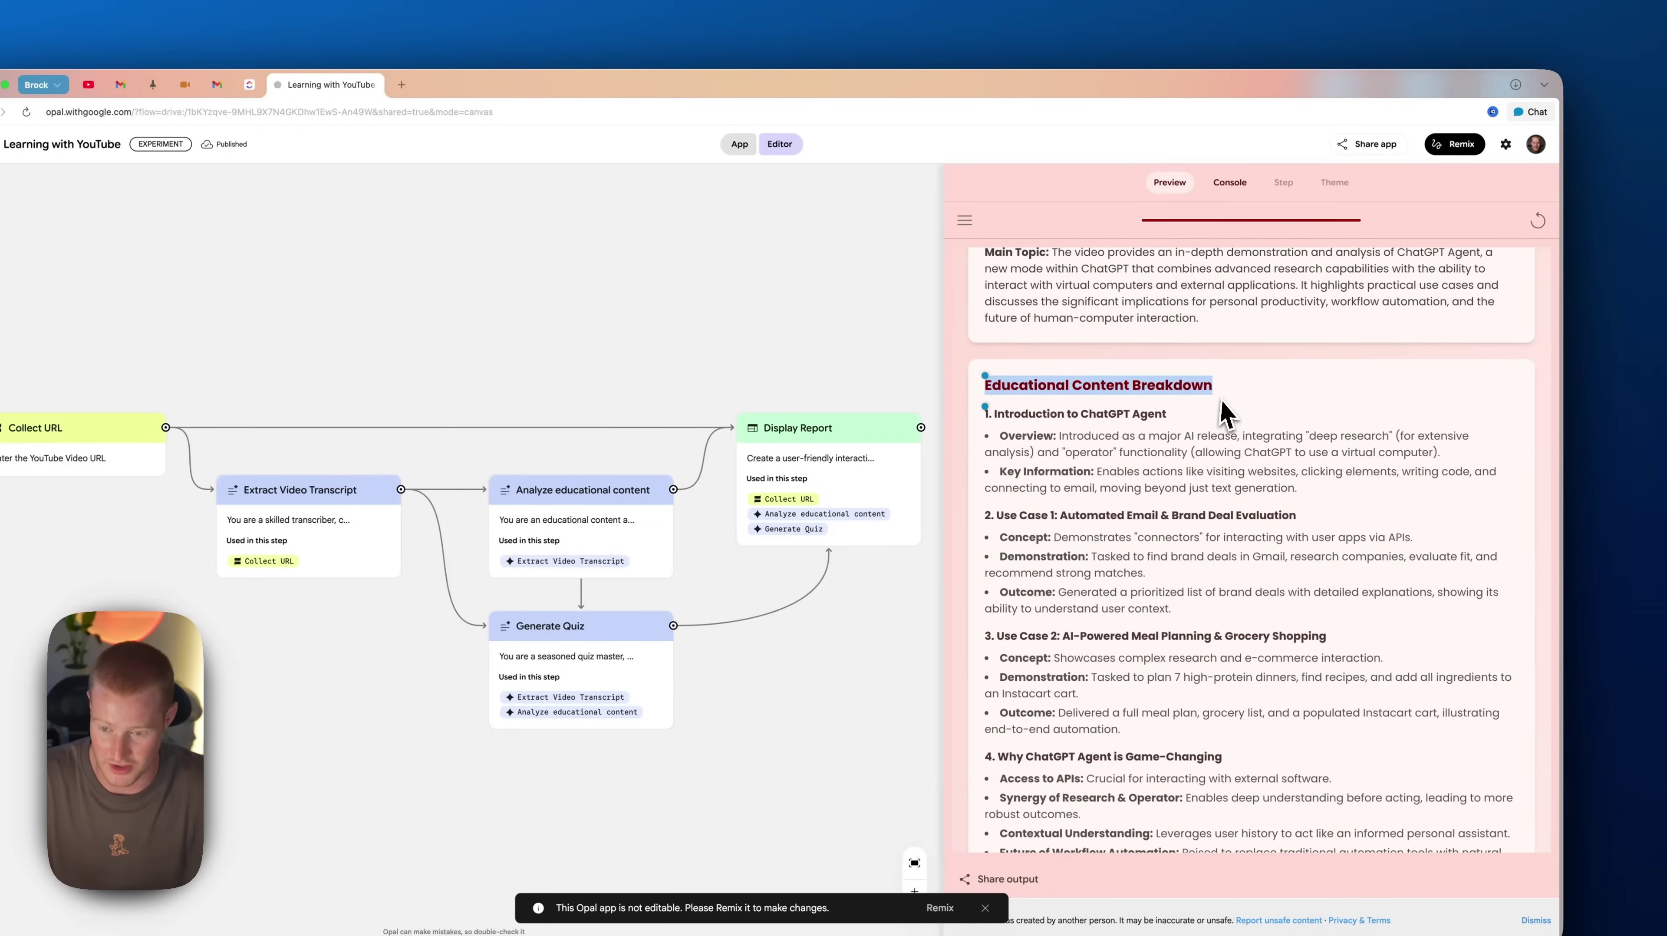
left_click(1185, 444)
Read the Automated Email & Brand Deal Evaluation section, then bring up the Interactive Quiz
scroll(1078, 452, "down", 1)
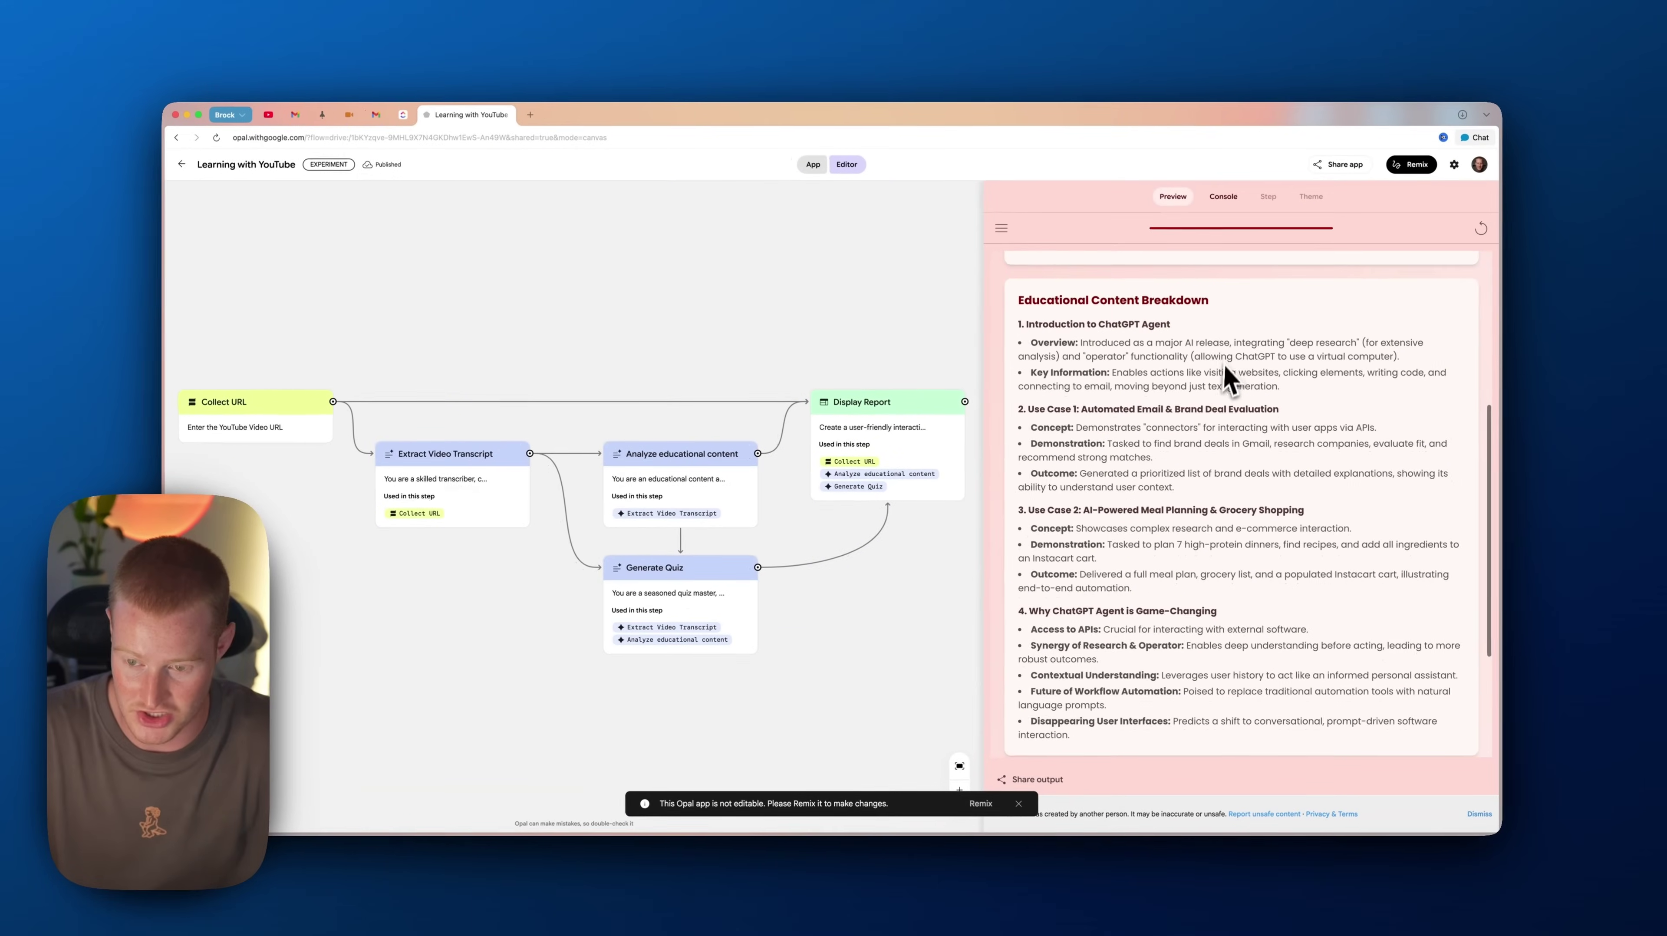
scroll(1083, 368, "down", 1)
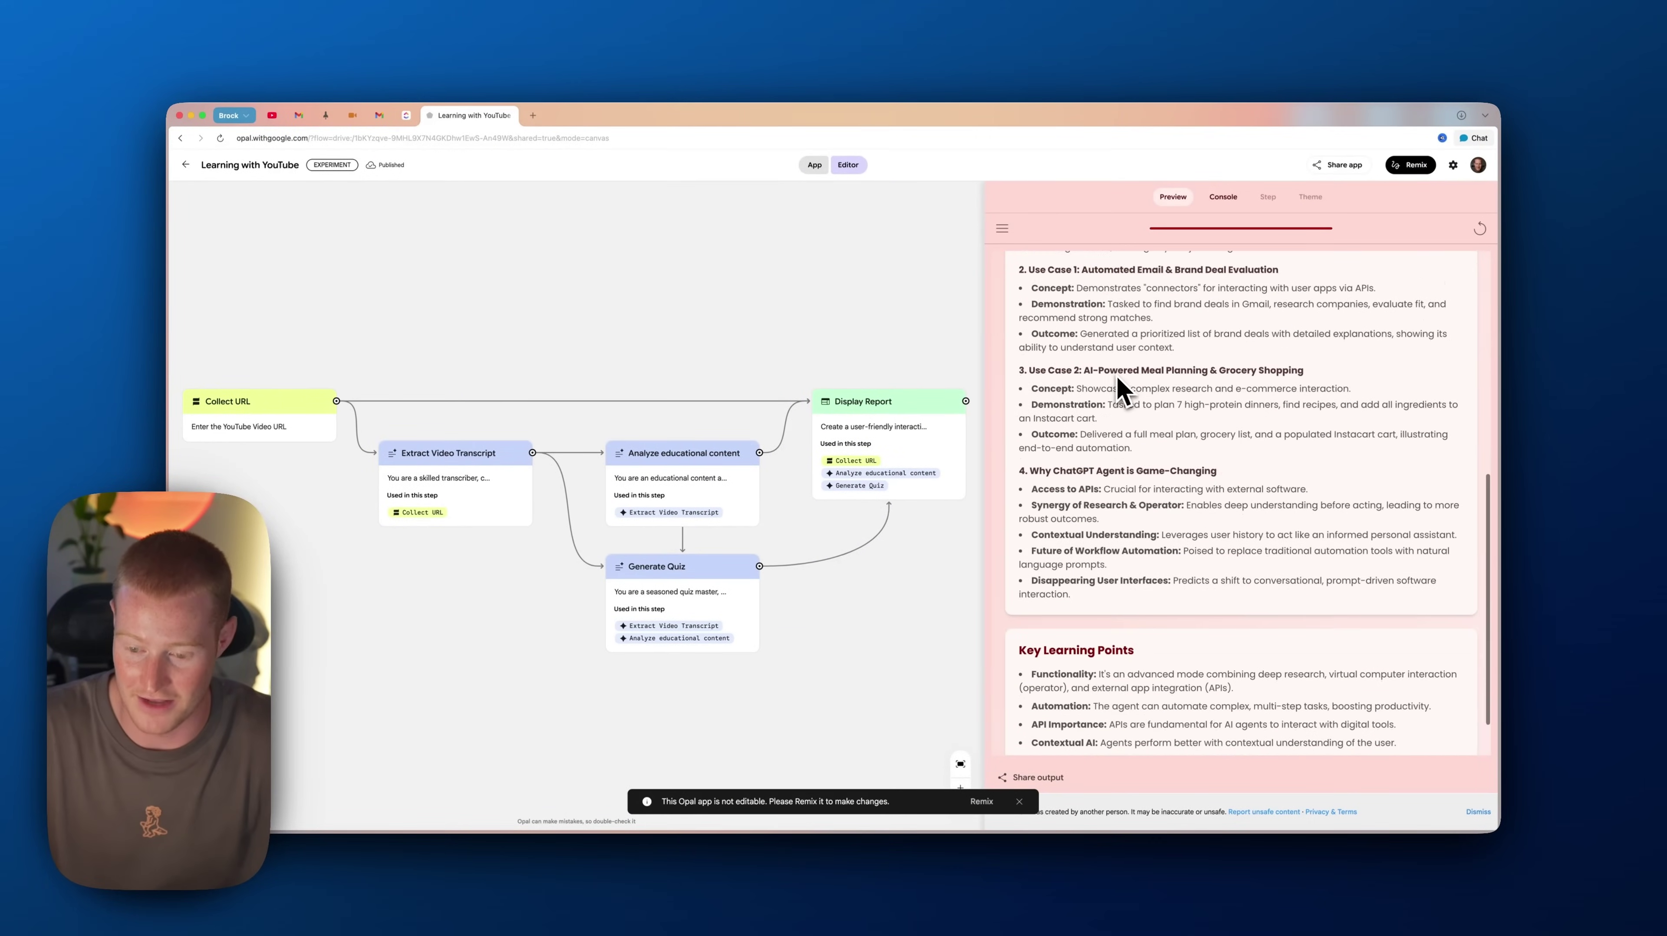
scroll(1123, 391, "up", 3)
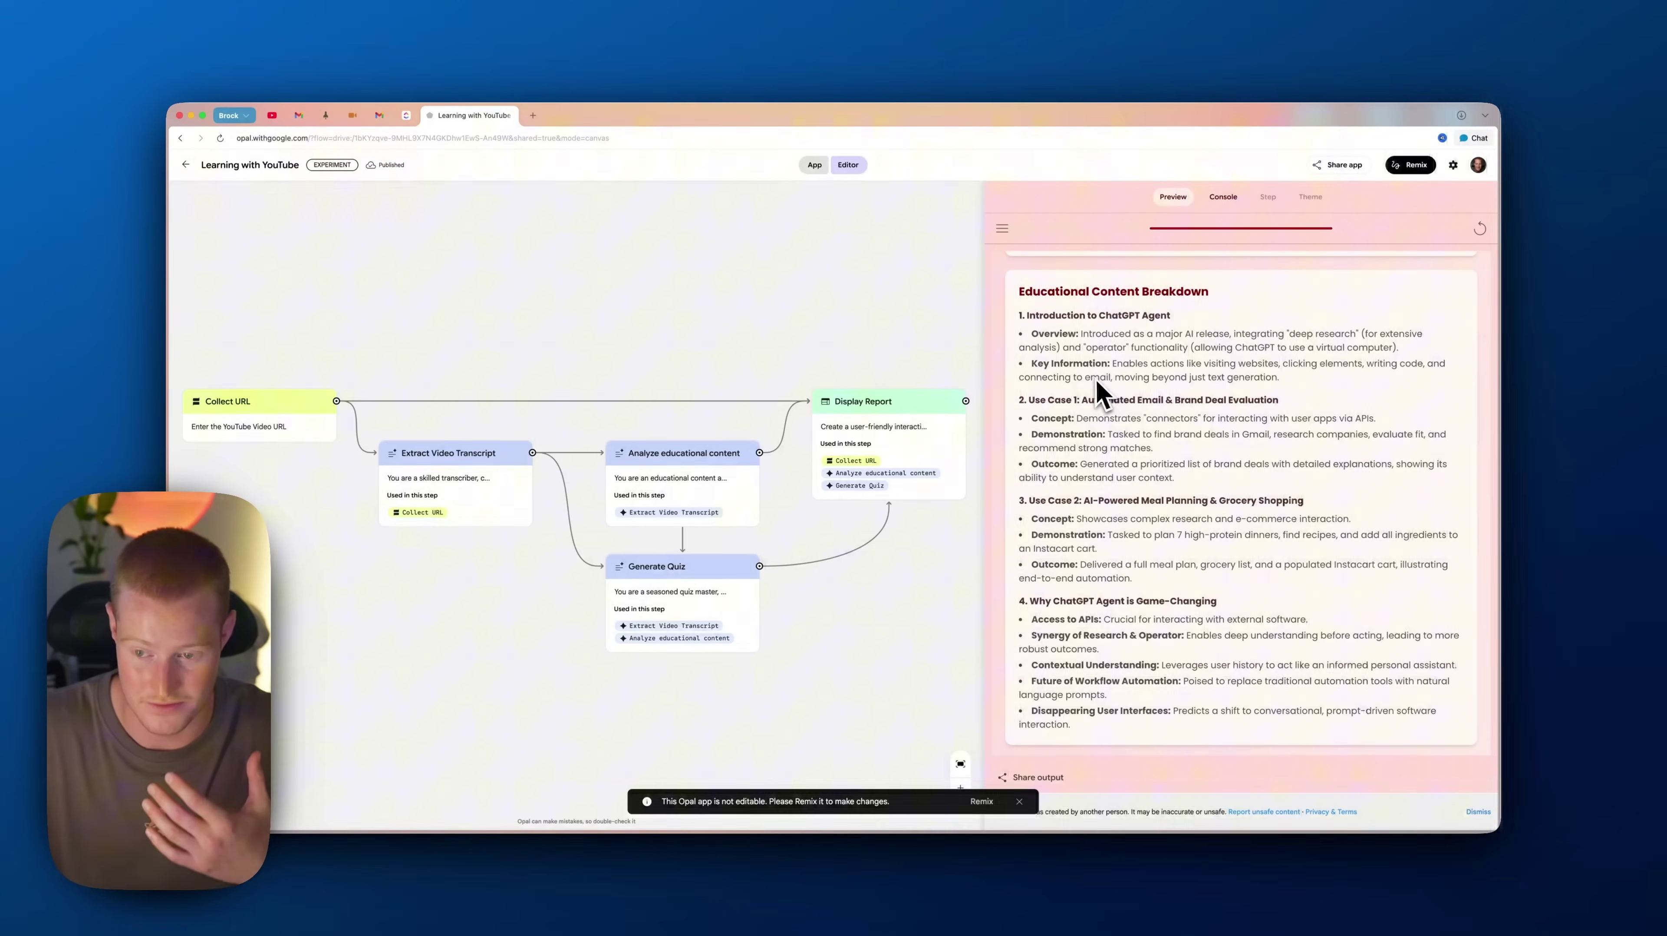
scroll(1099, 385, "down", 1)
left_click_drag(1084, 391, 1284, 394)
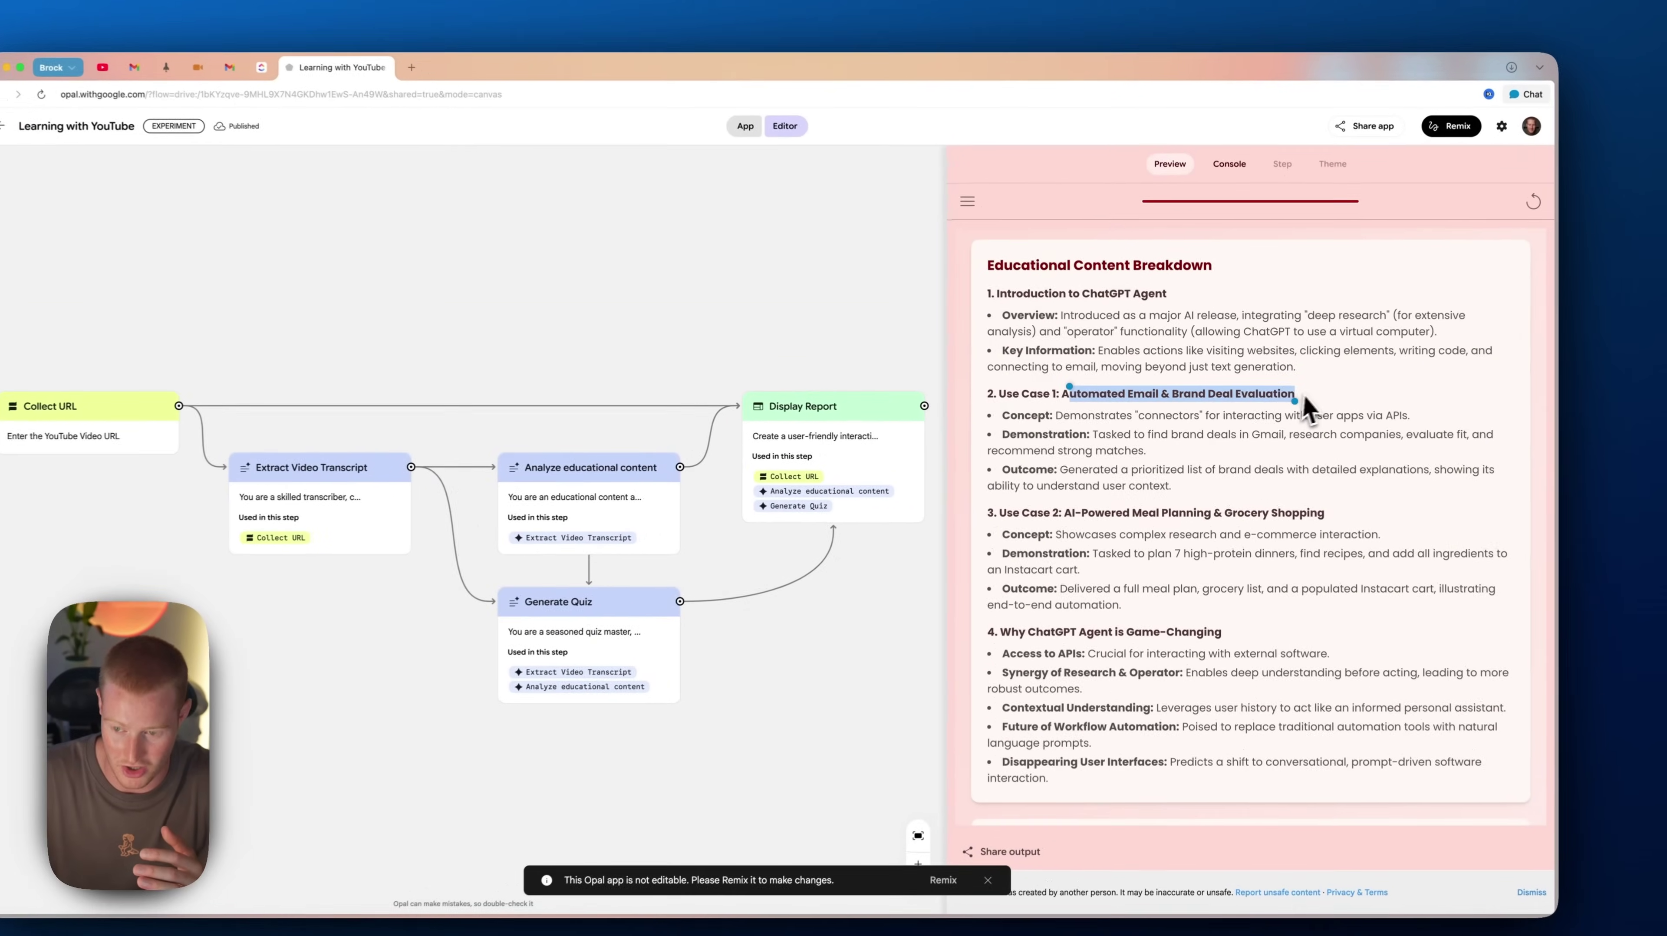
left_click(1271, 414)
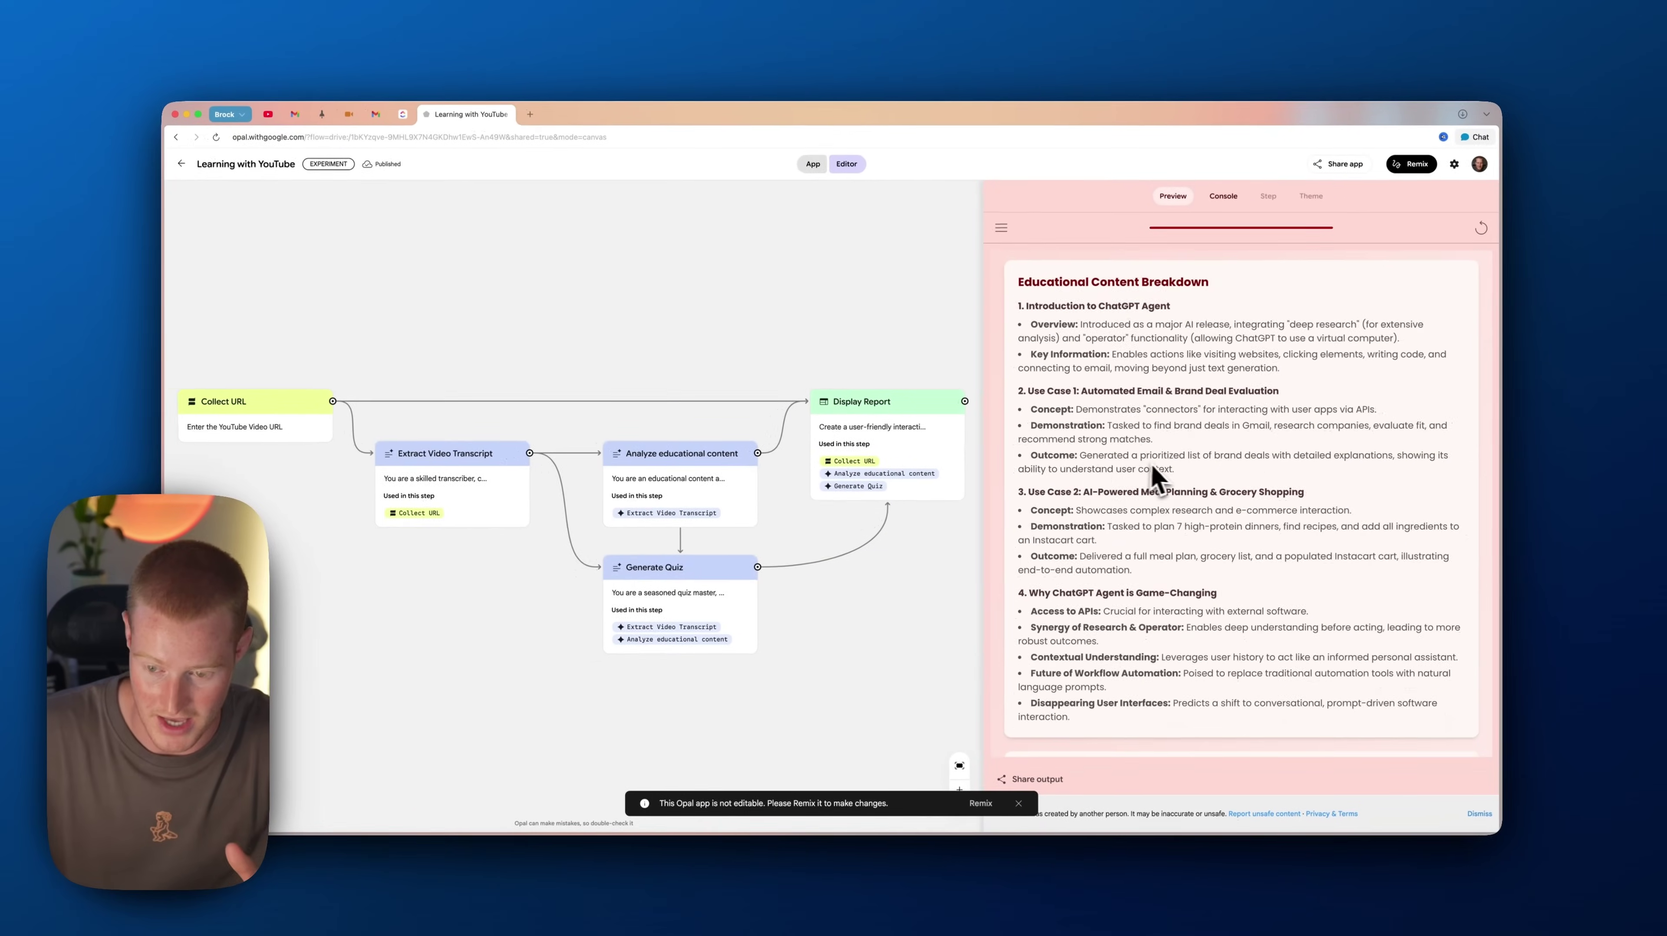
scroll(1151, 496, "down", 3)
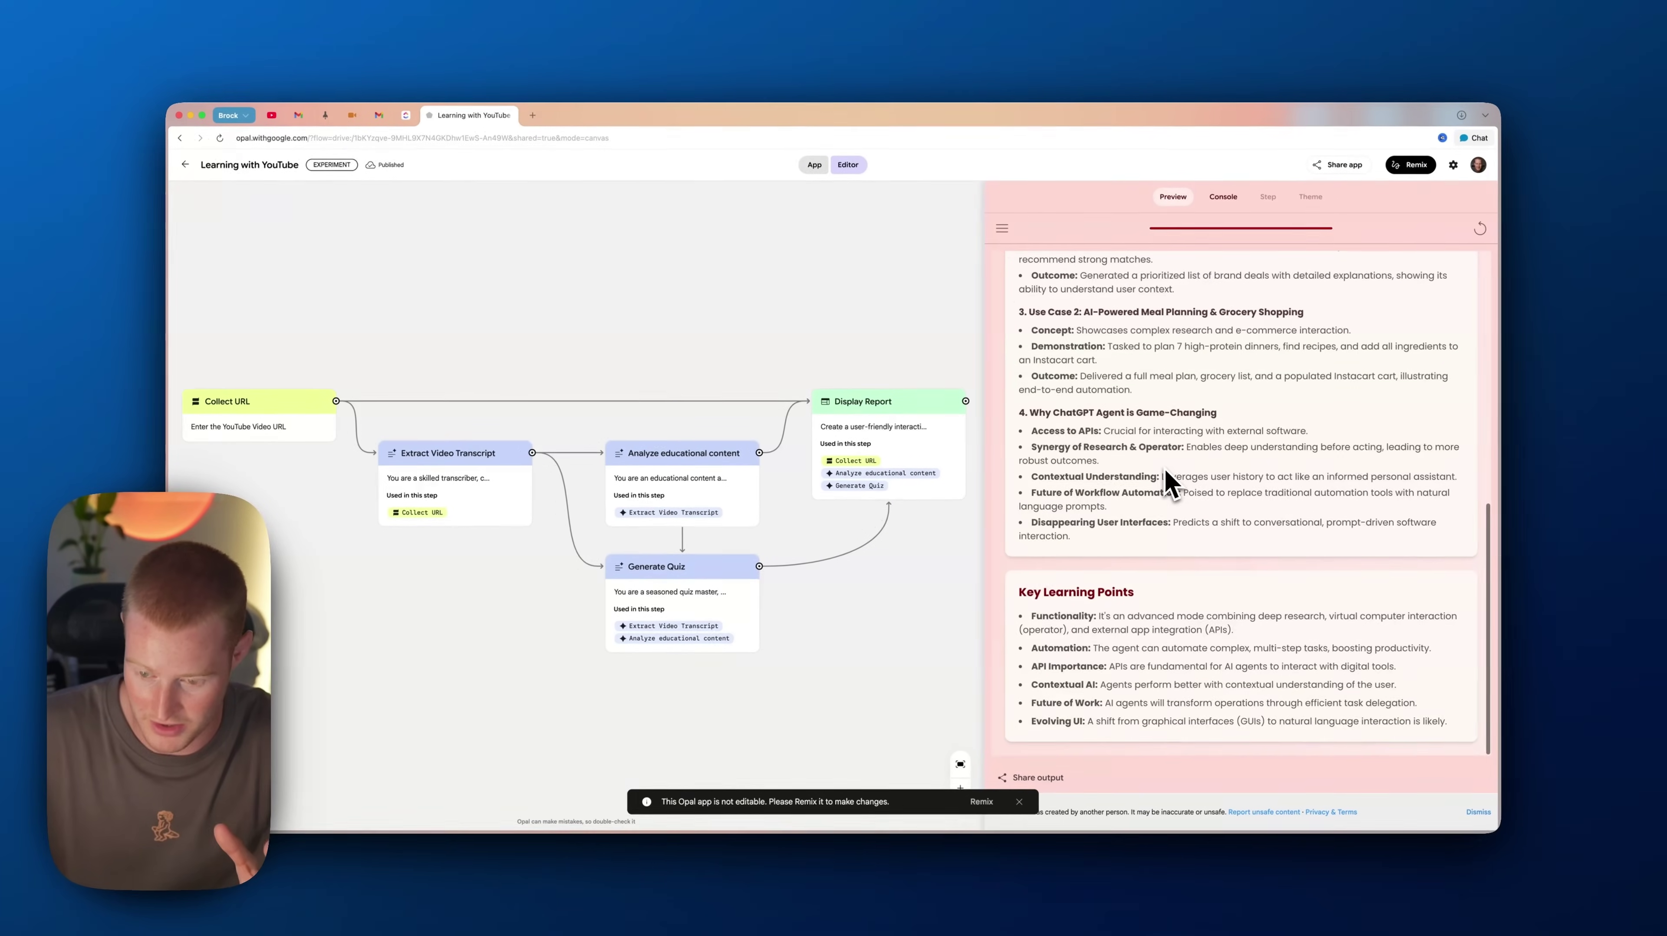
left_click_drag(1102, 619, 1233, 629)
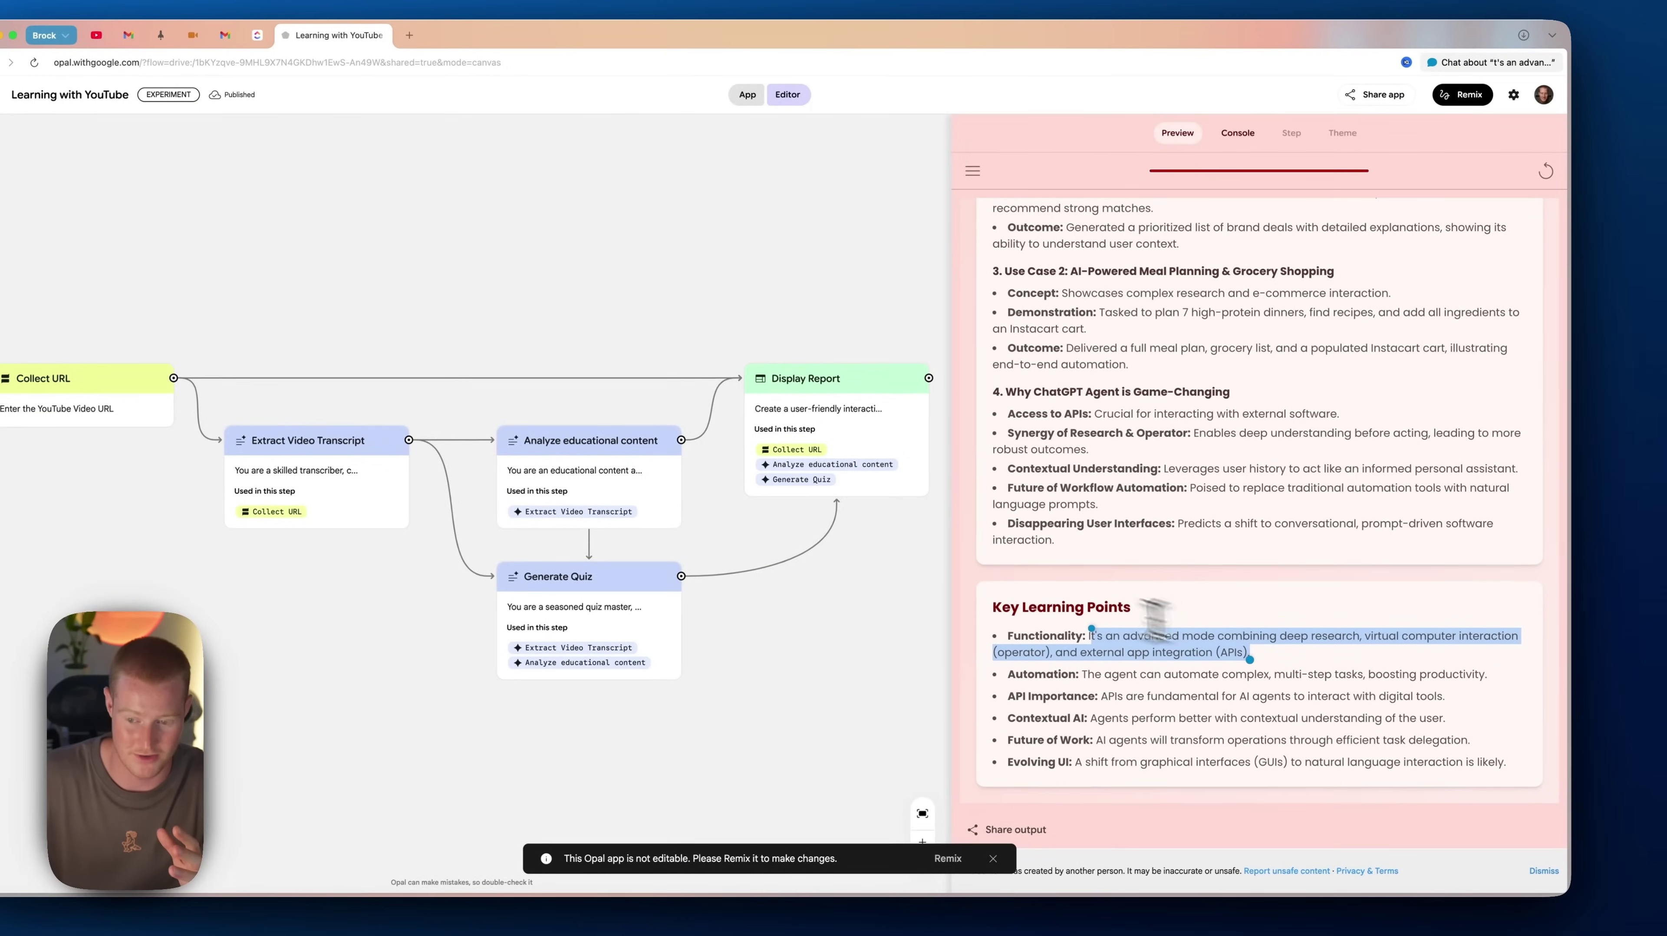
left_click(1014, 590)
scroll(1018, 593, "up", 15)
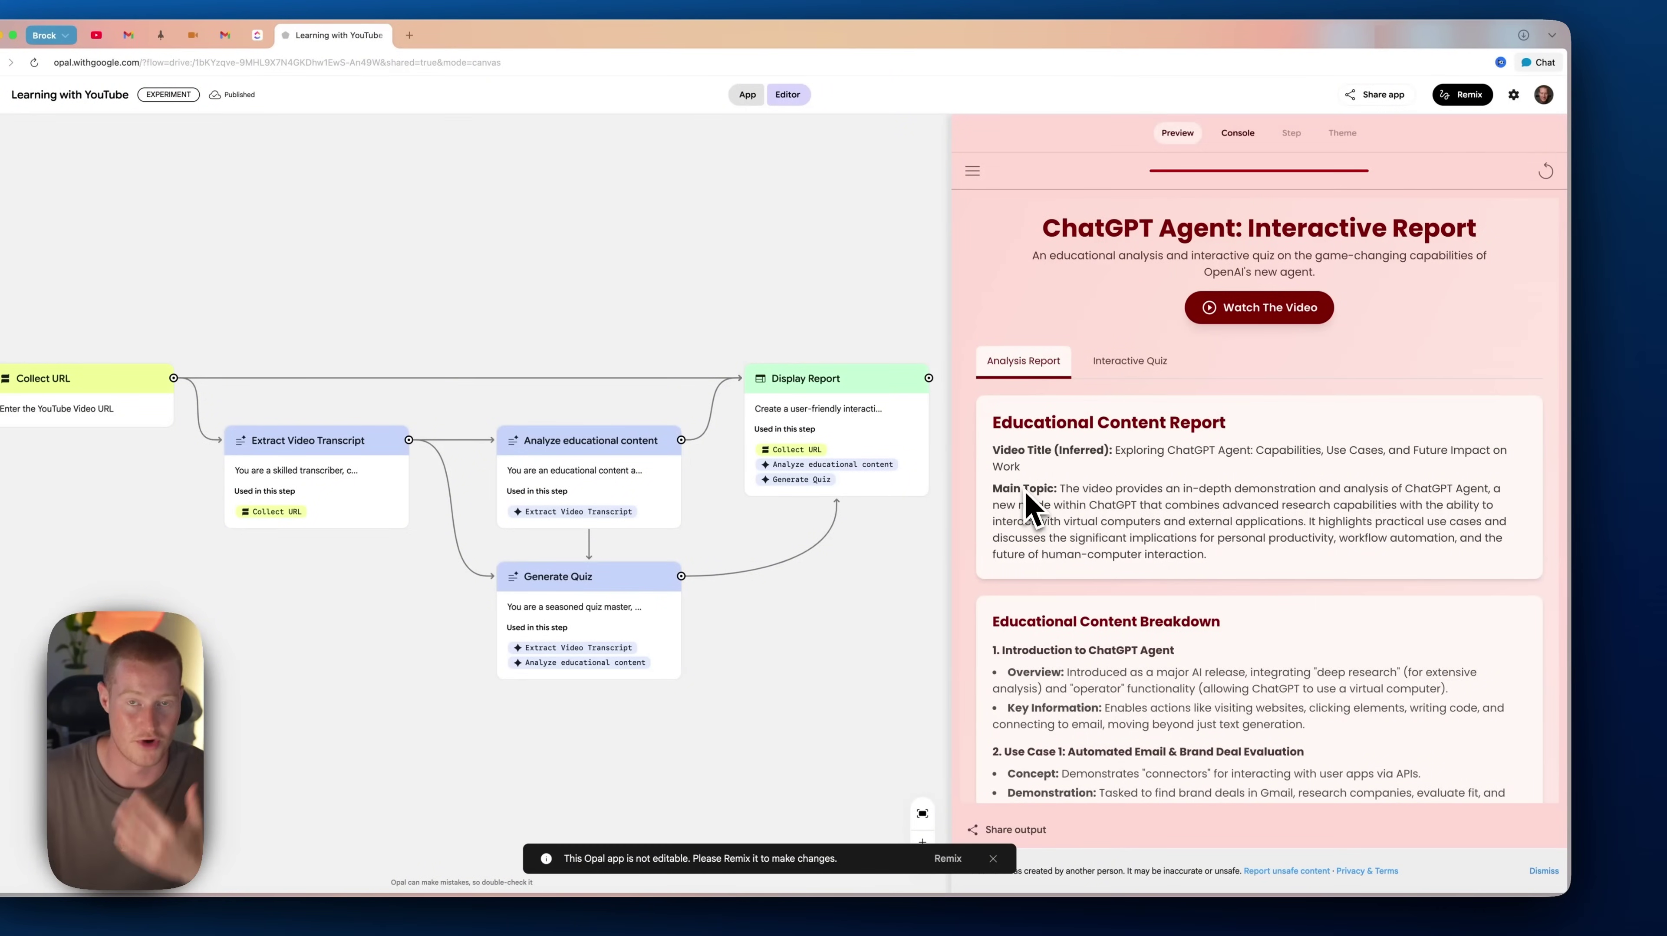
left_click(1129, 370)
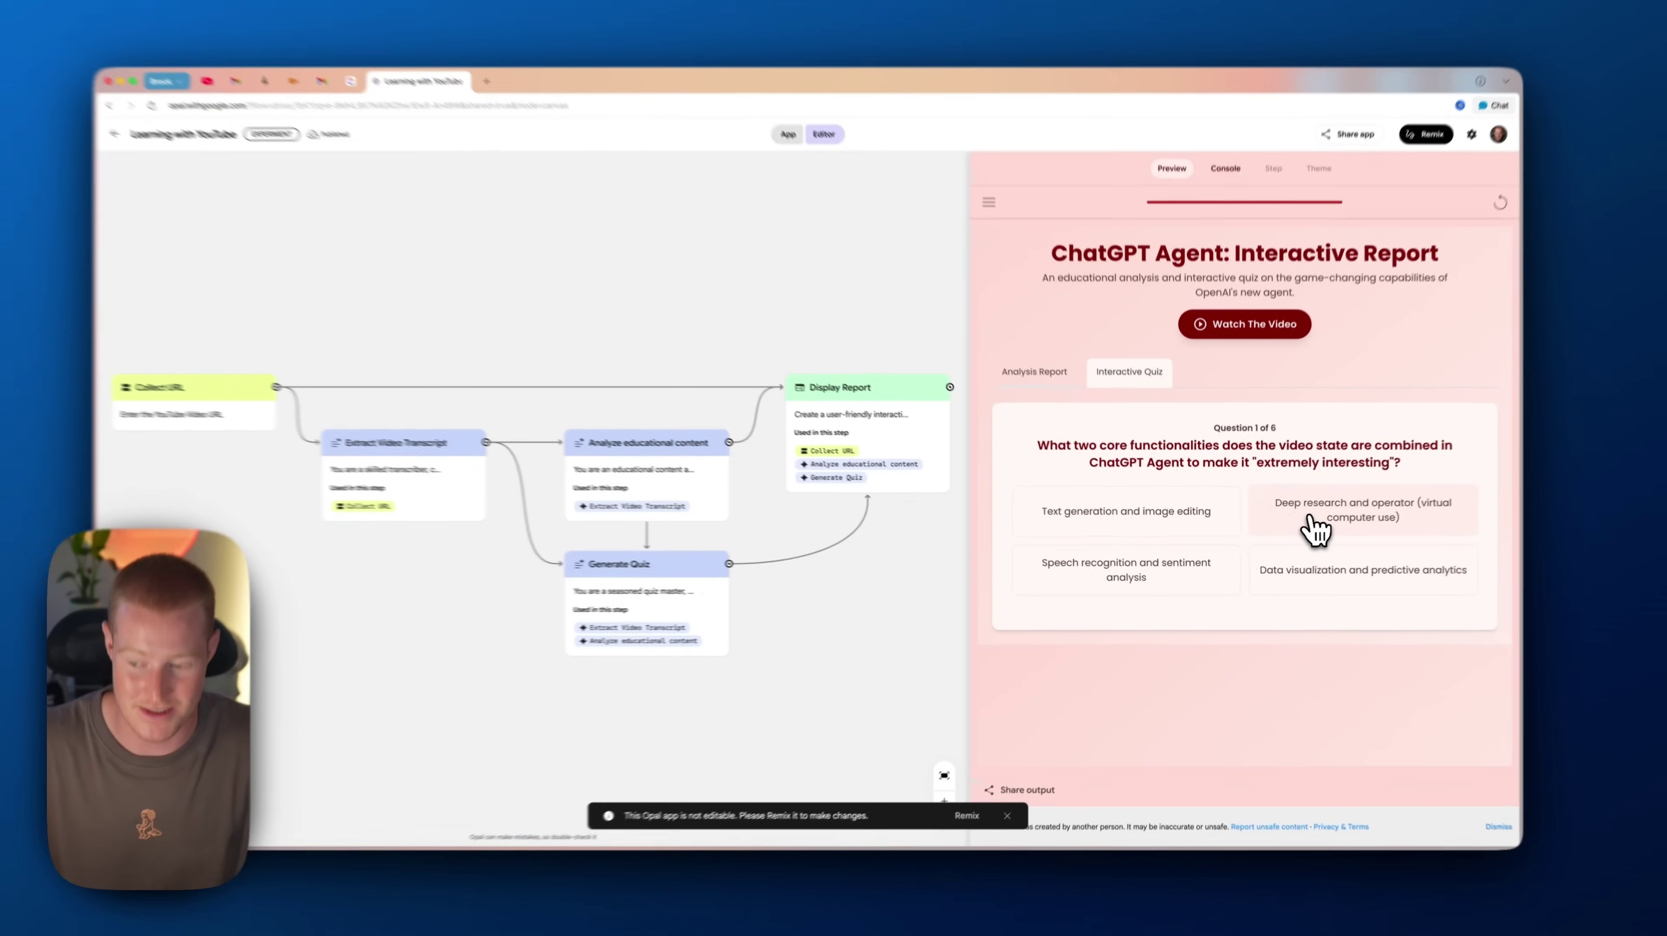
Answer the quiz (deep research and operator, API connector) to a 5 / 6 score, then return home
left_click(1306, 532)
left_click(1271, 622)
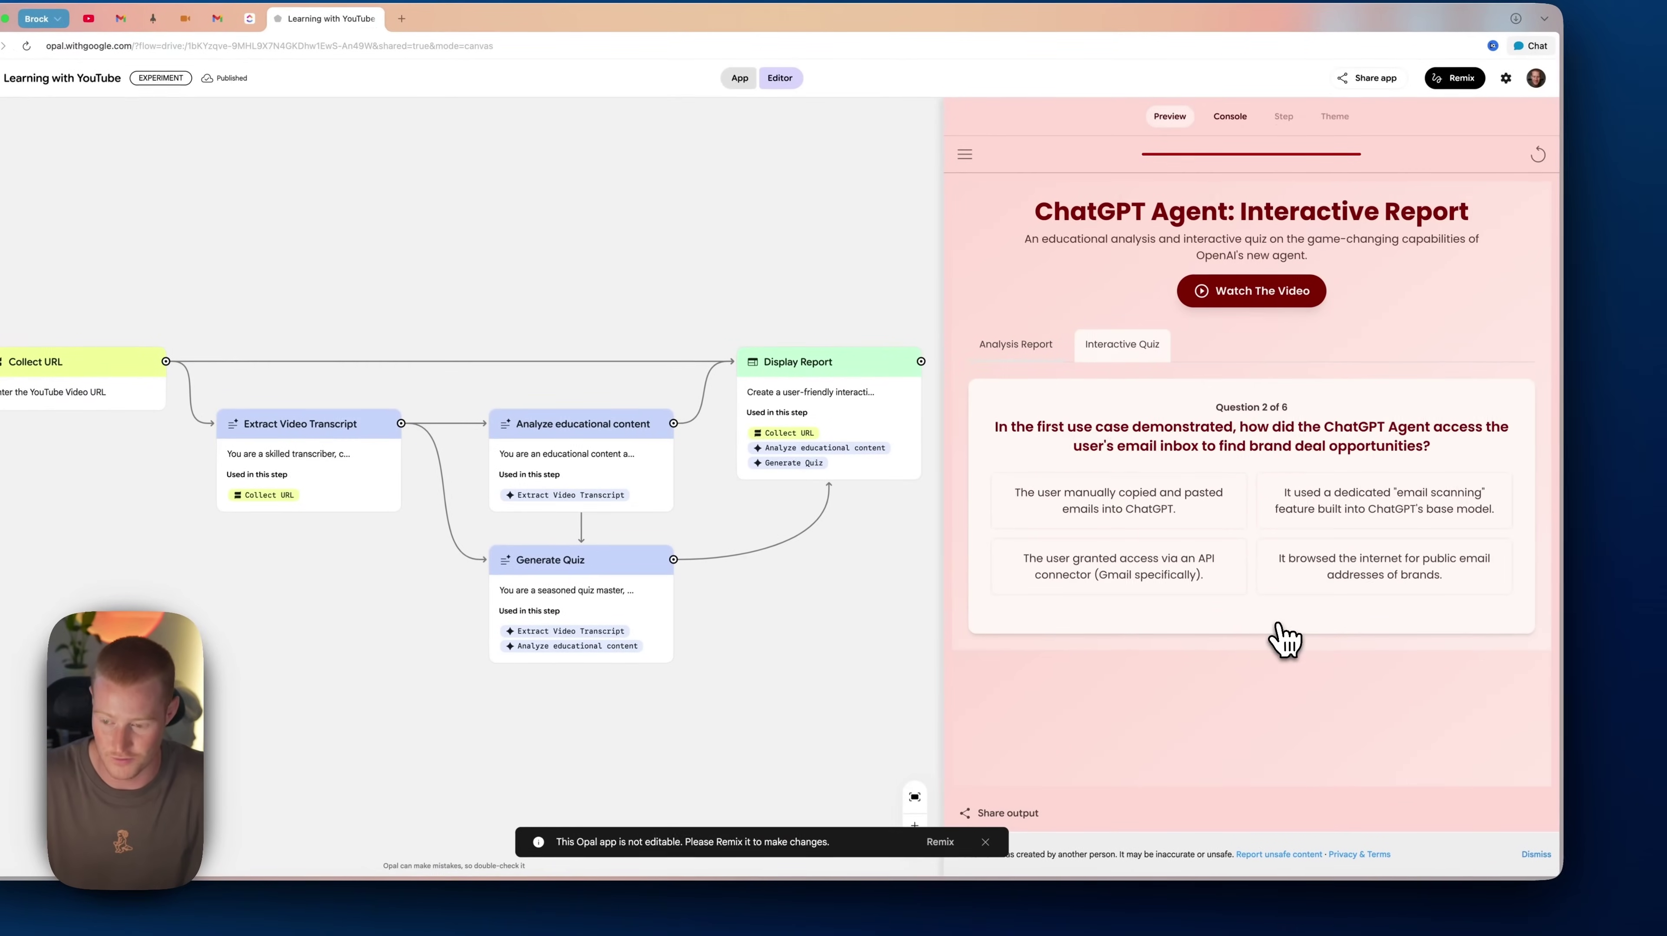
left_click(1119, 566)
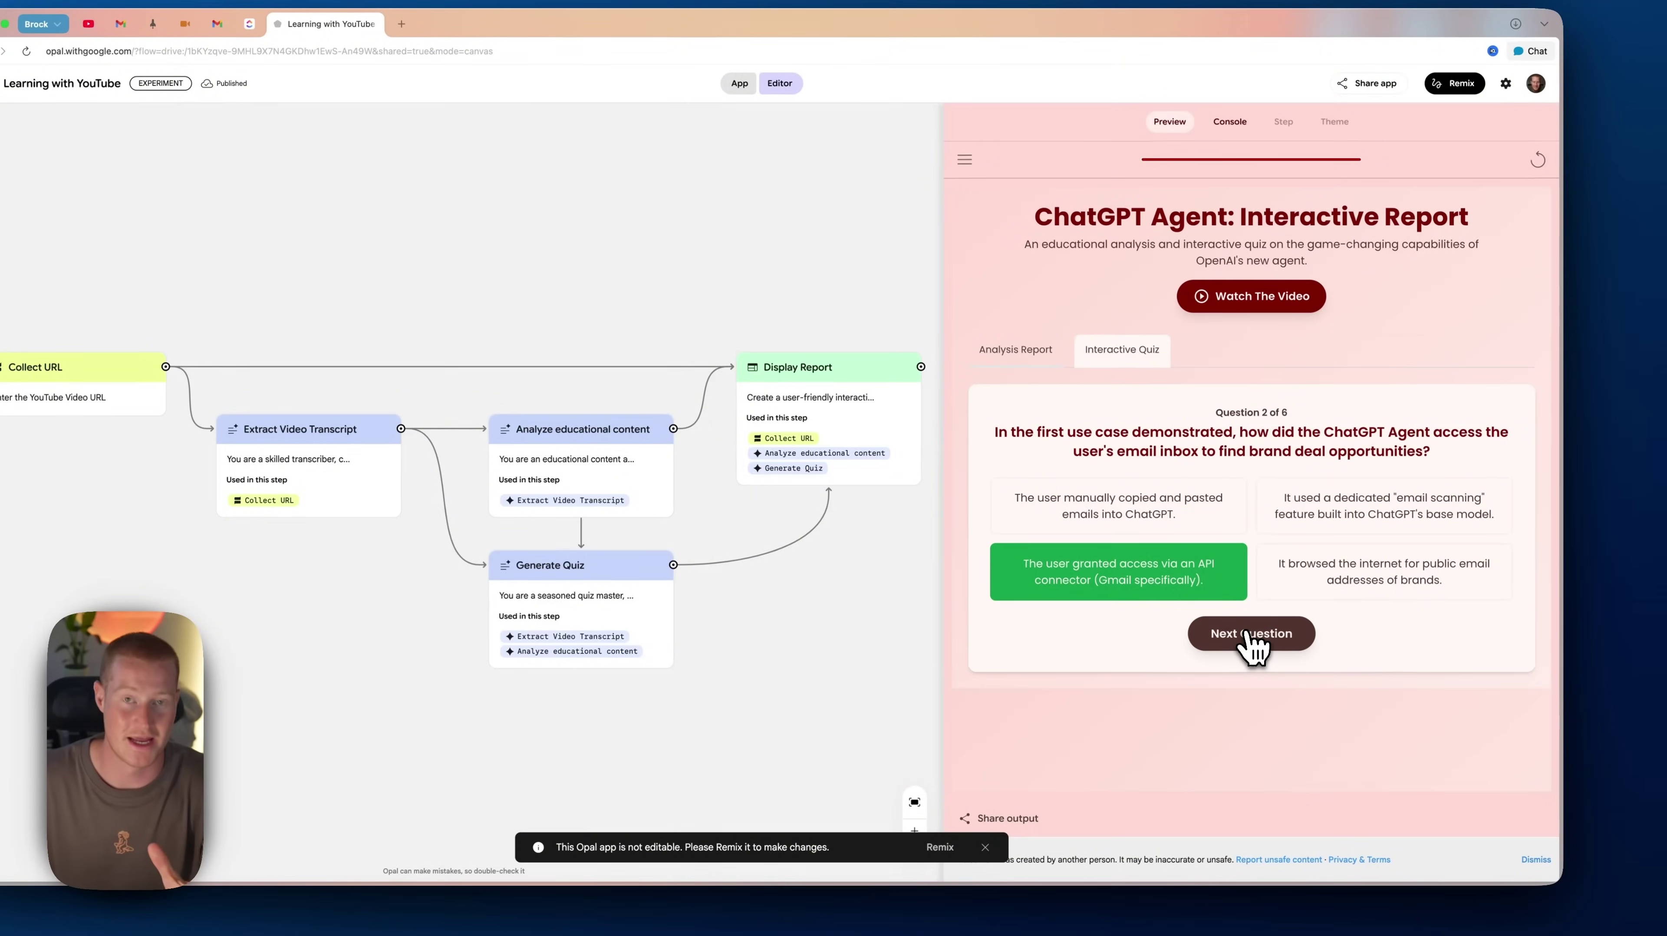
left_click(1249, 634)
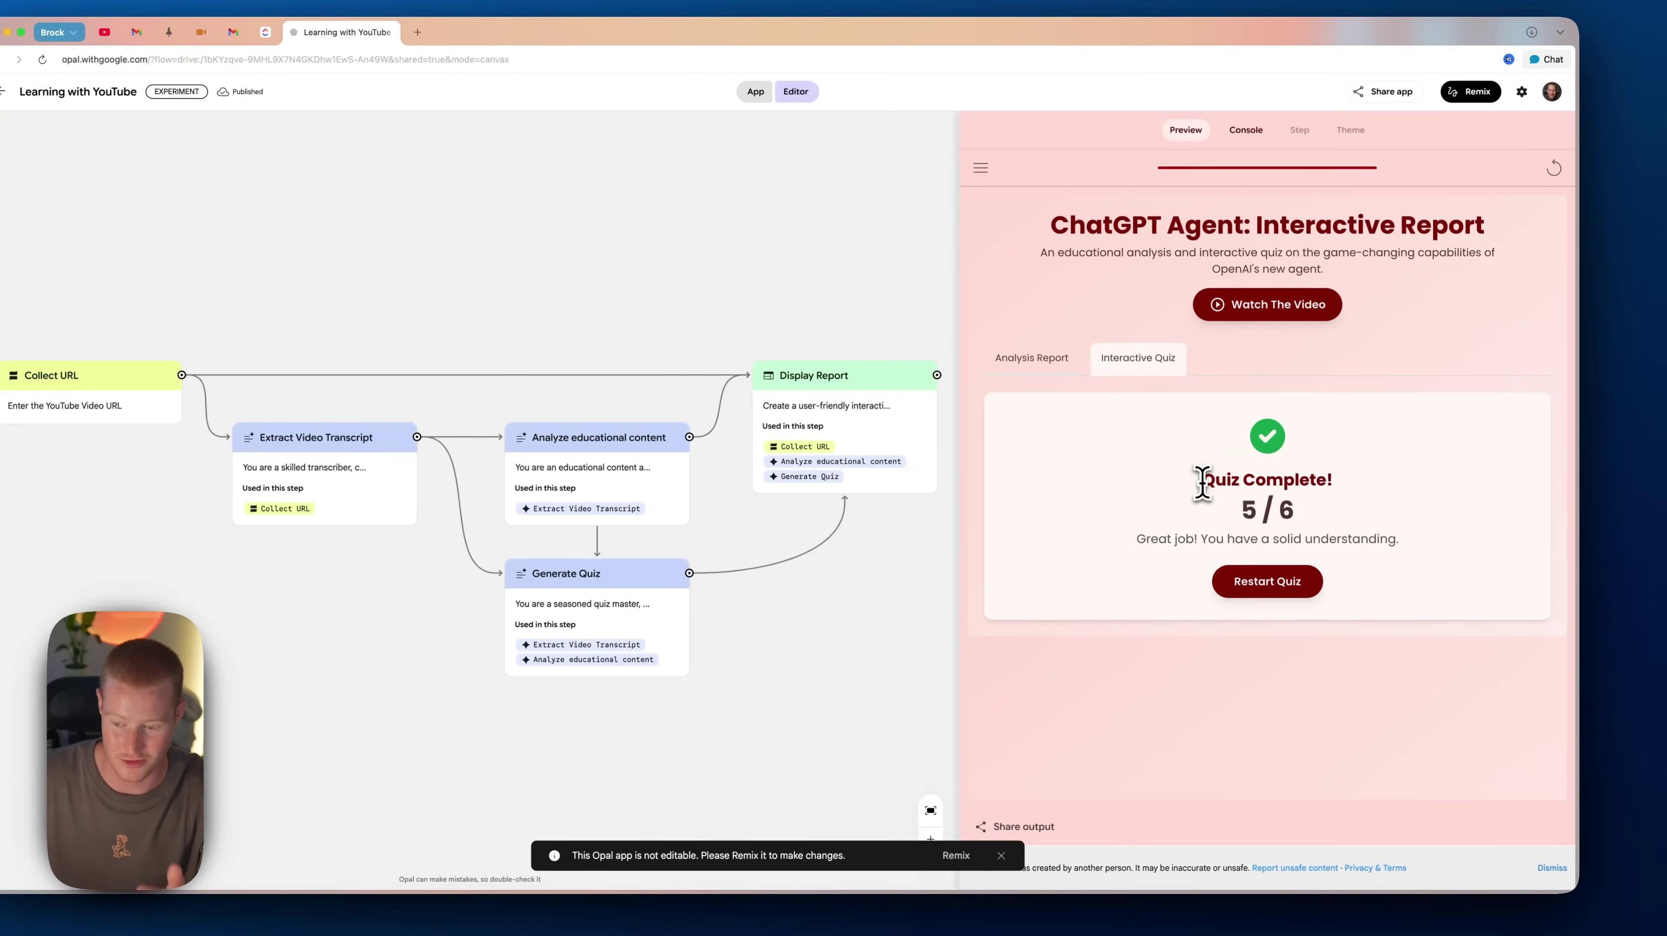
left_click_drag(1203, 484, 1357, 541)
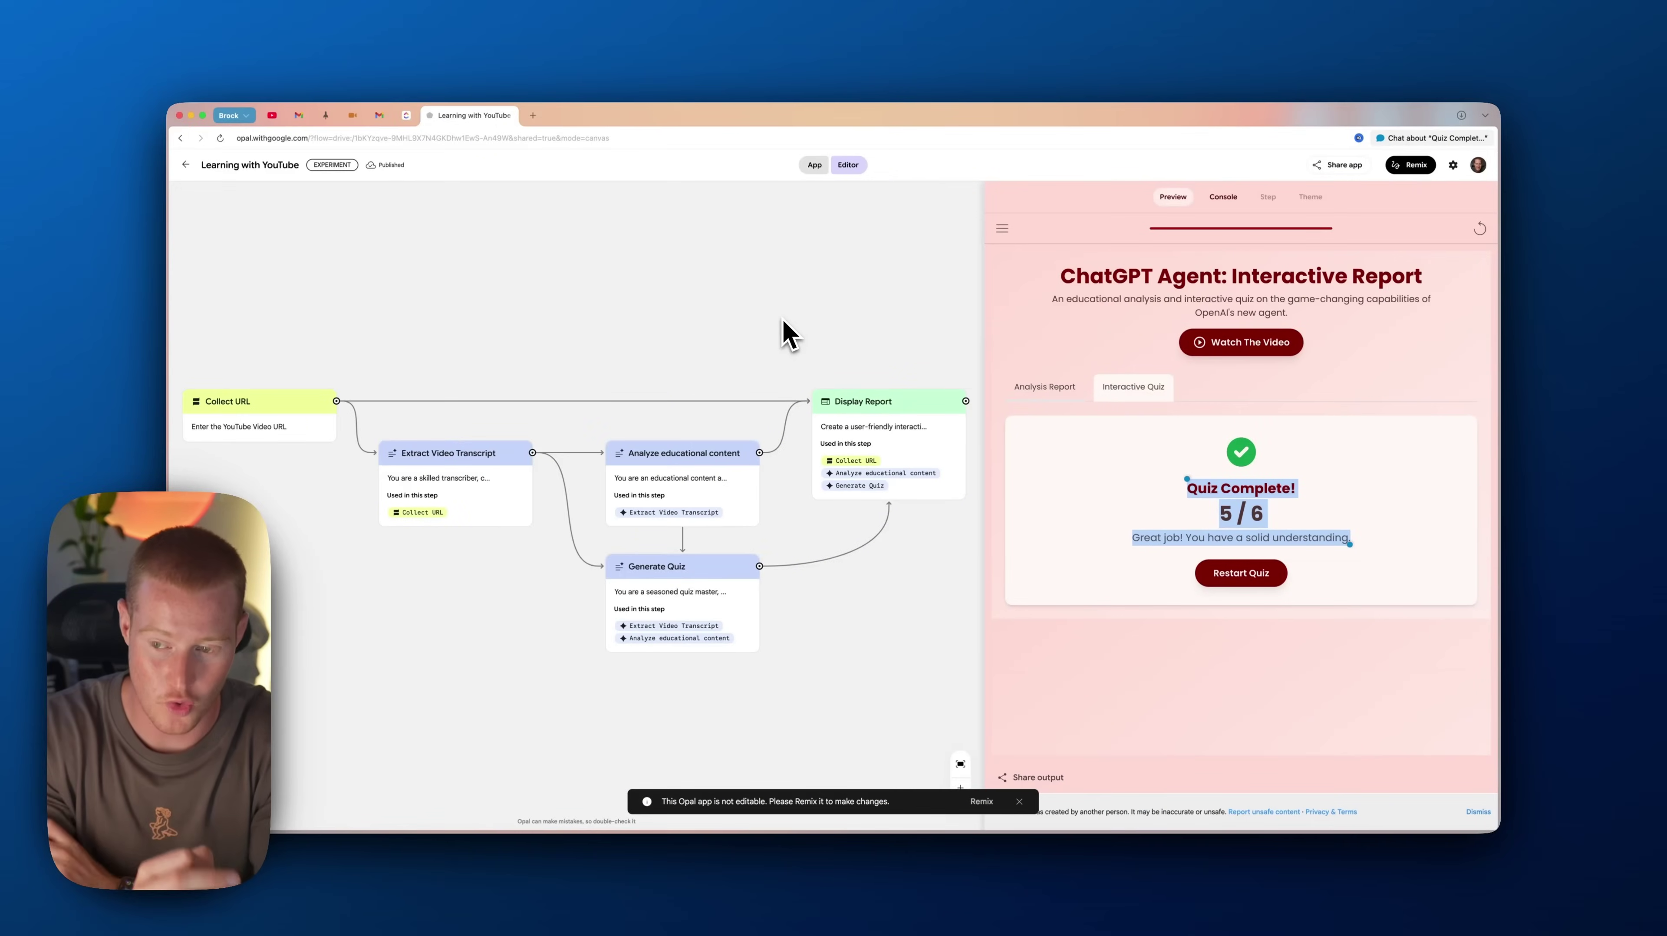
scroll(780, 357, "left", 3)
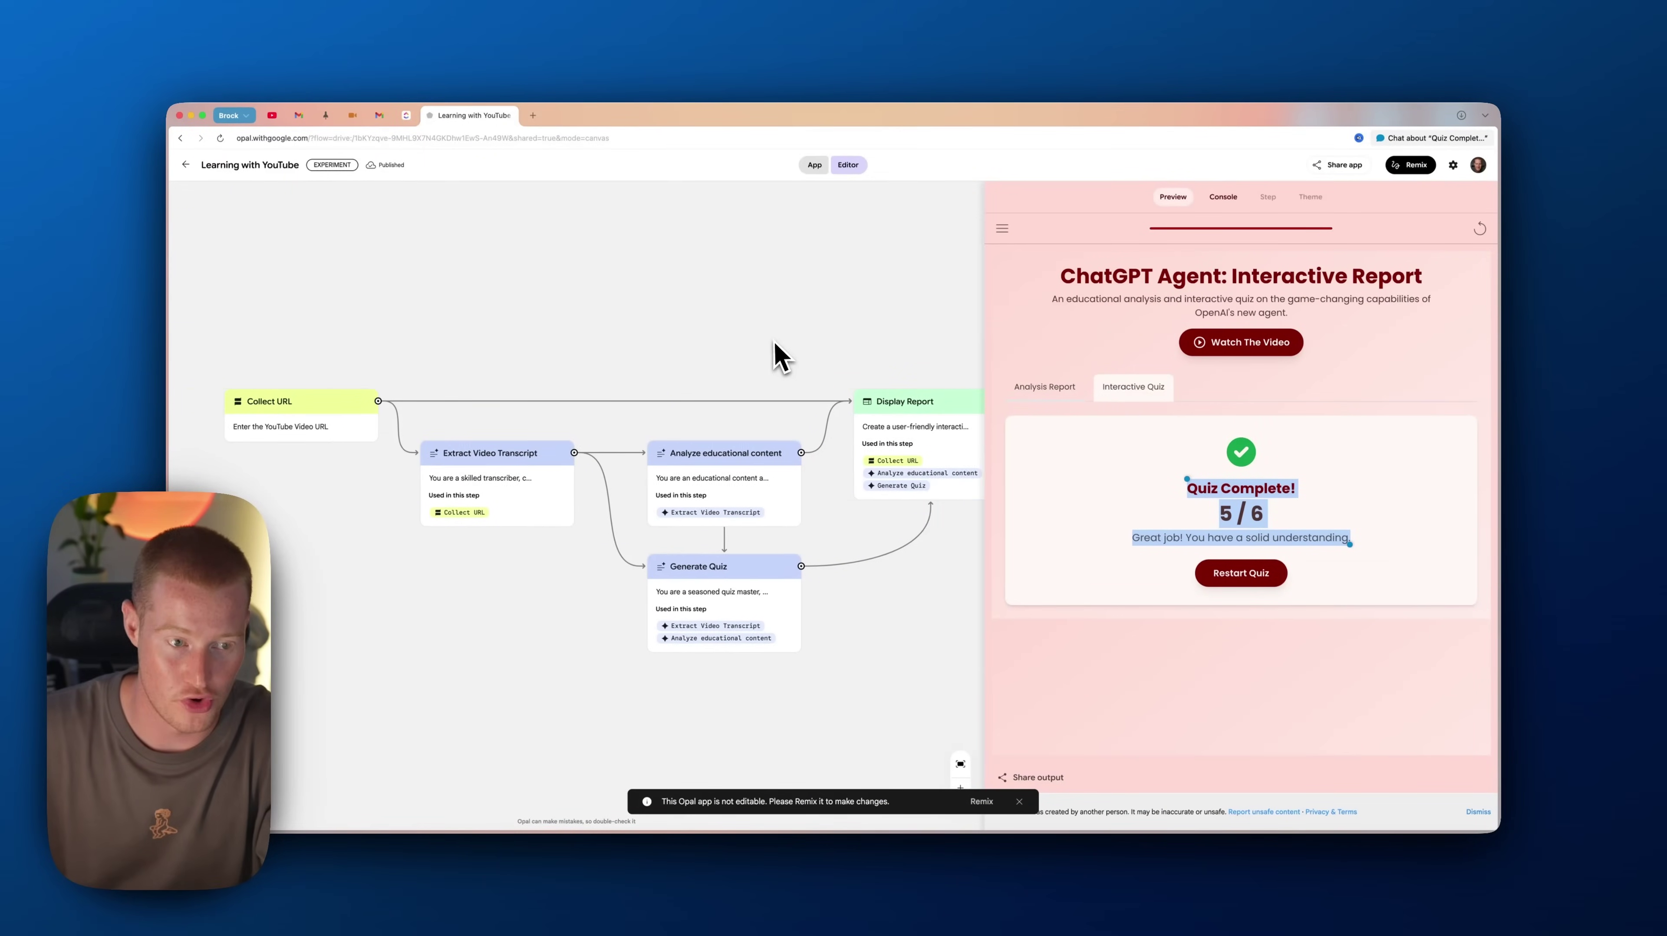
scroll(784, 357, "left", 3)
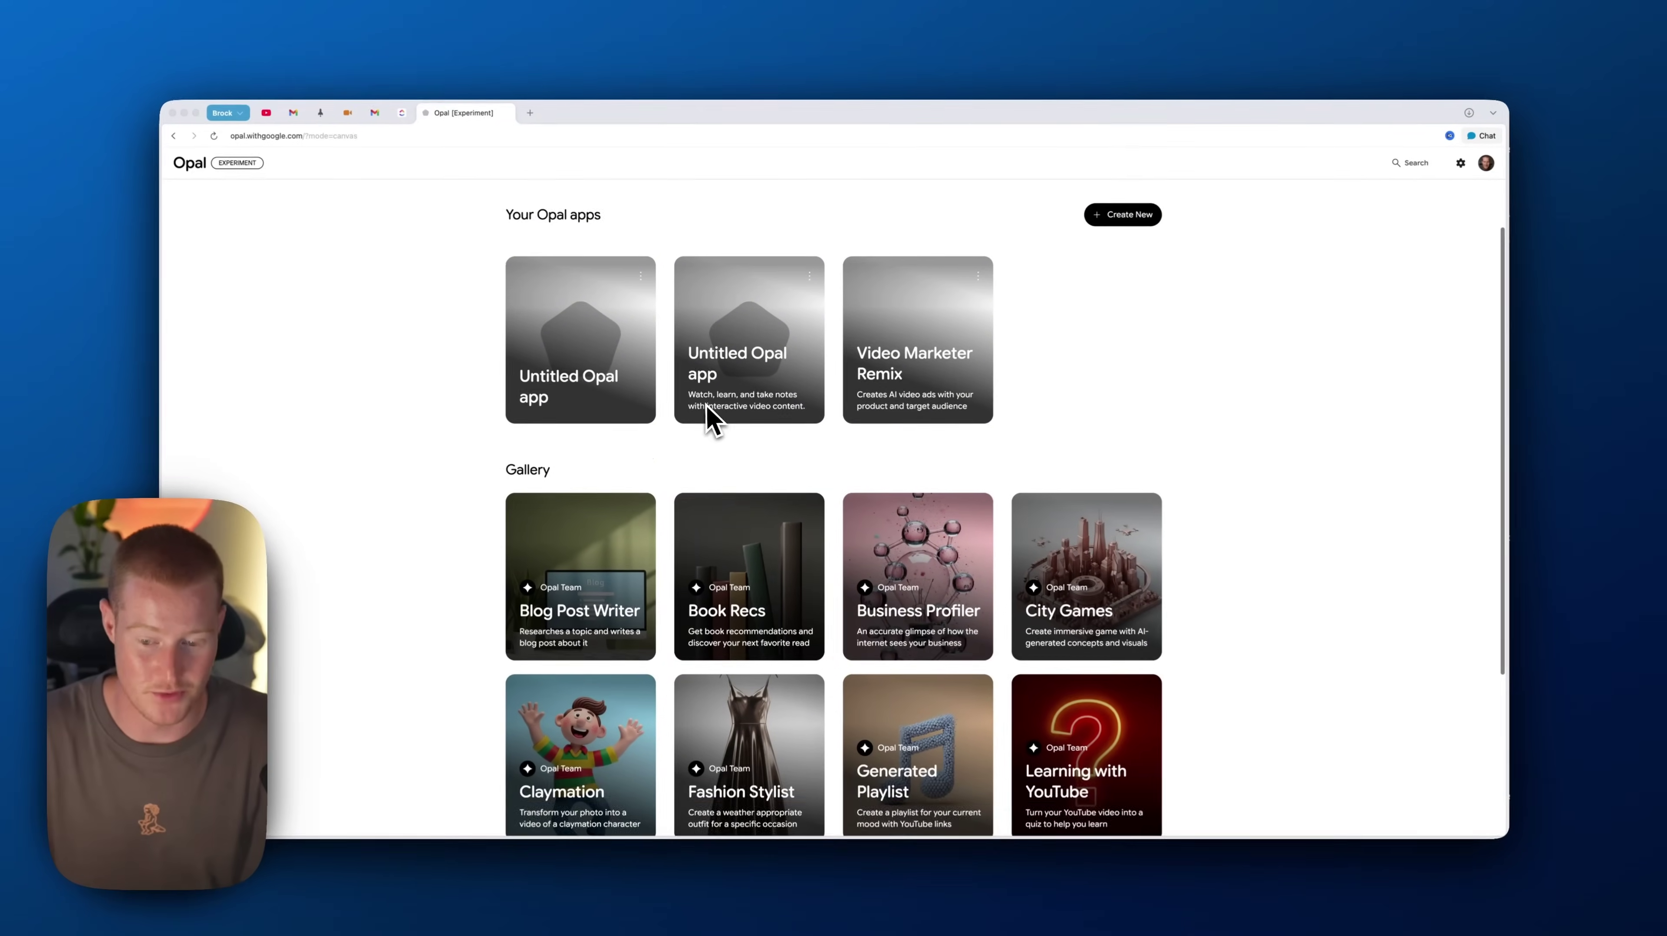
Create a new blank Untitled Opal app from the Opal home page
scroll(753, 525, "down", 3)
scroll(825, 580, "down", 3)
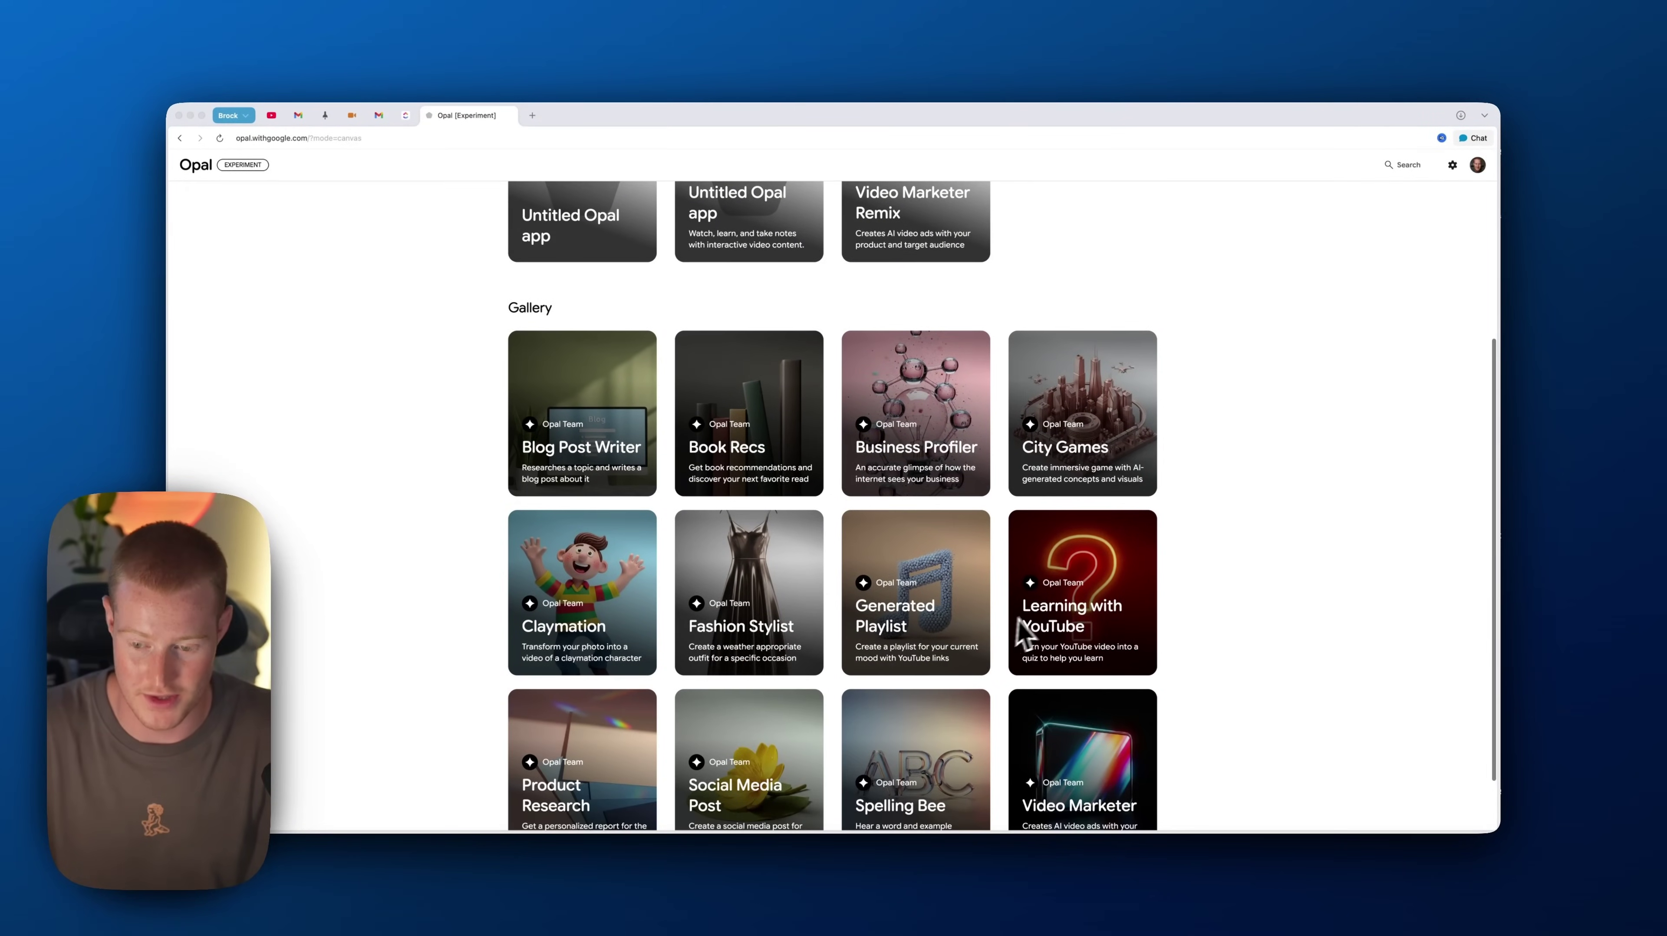
scroll(1114, 603, "up", 5)
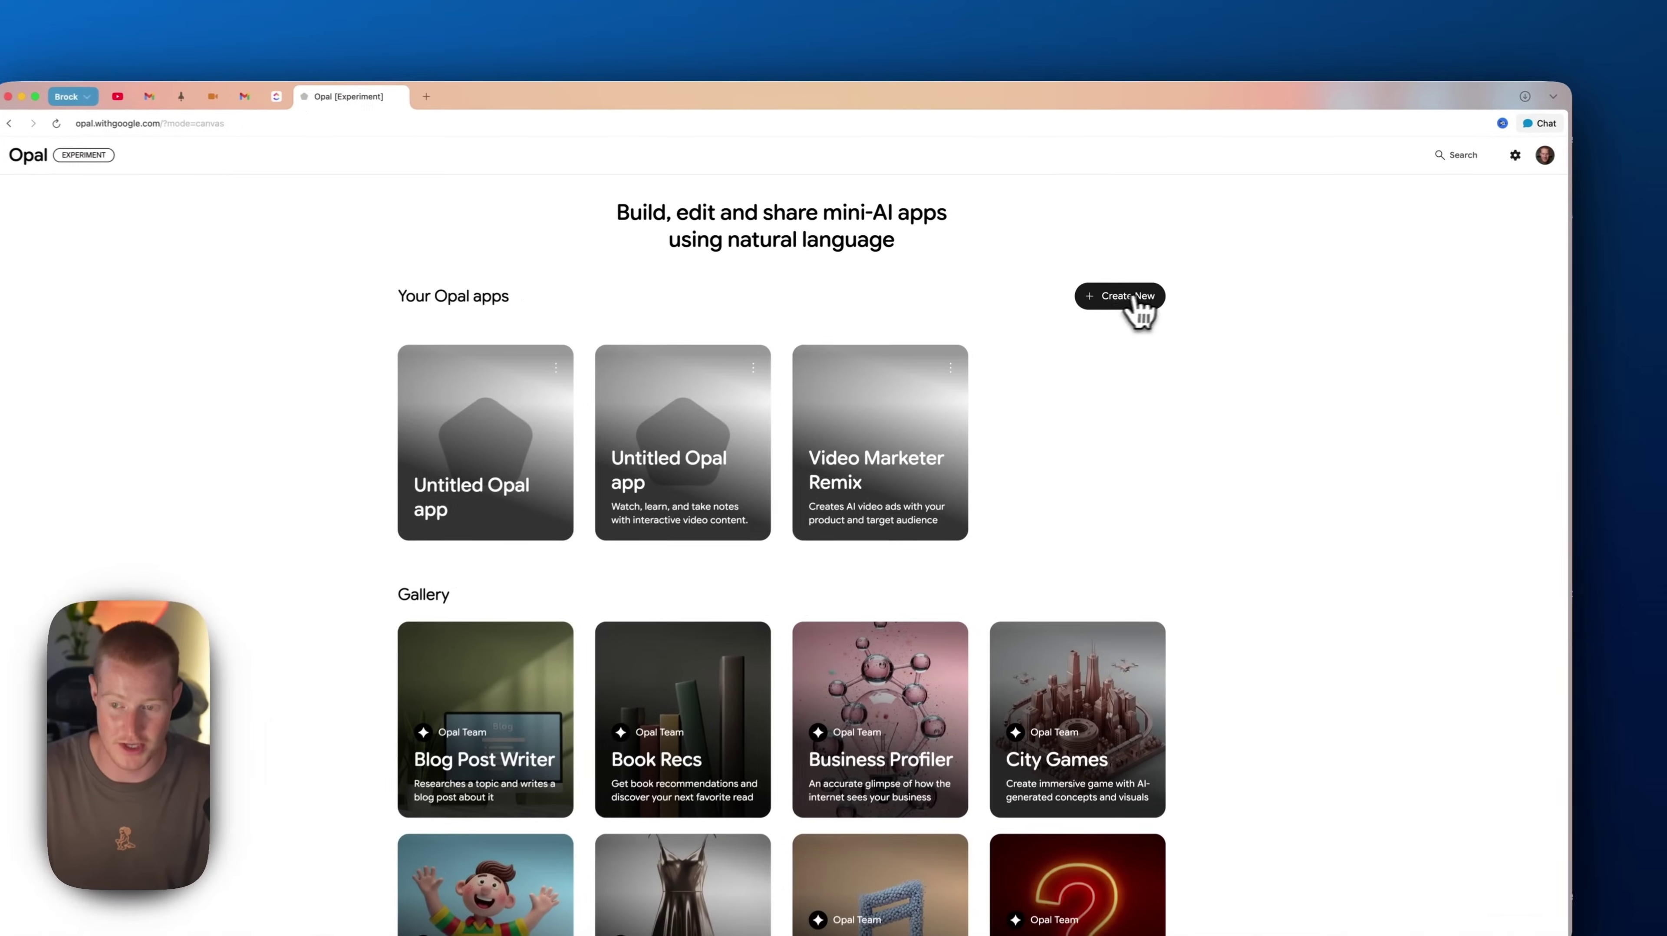
left_click(1122, 290)
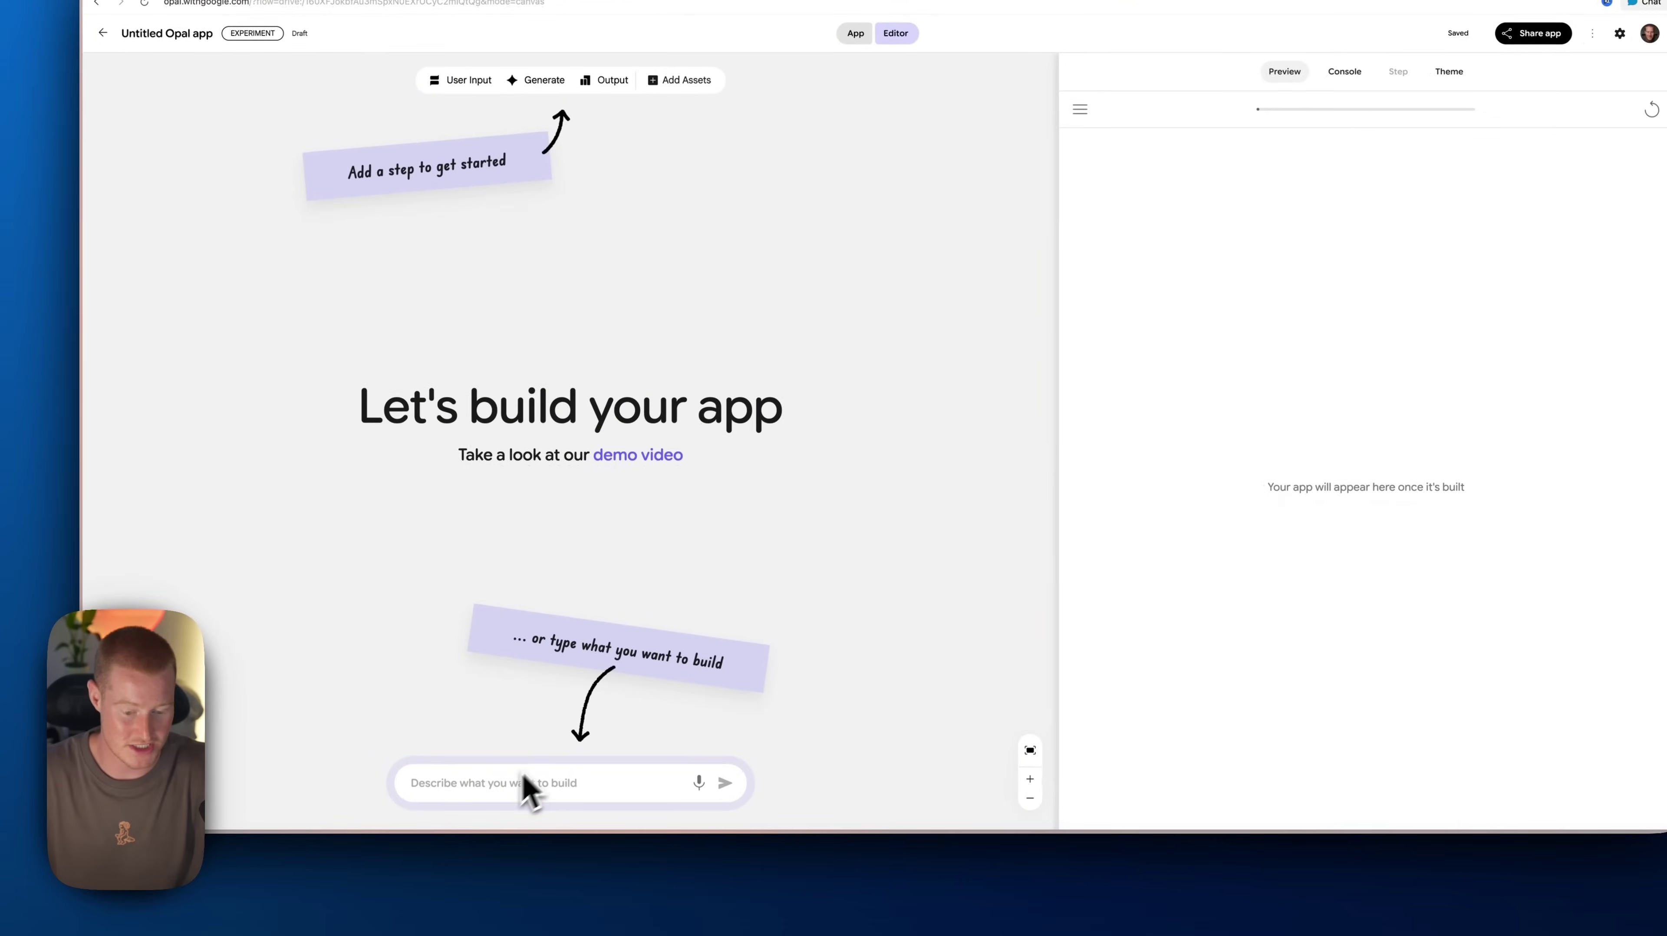
Paste the video-ad app description and finish it with 'of the product.'
left_click(507, 795)
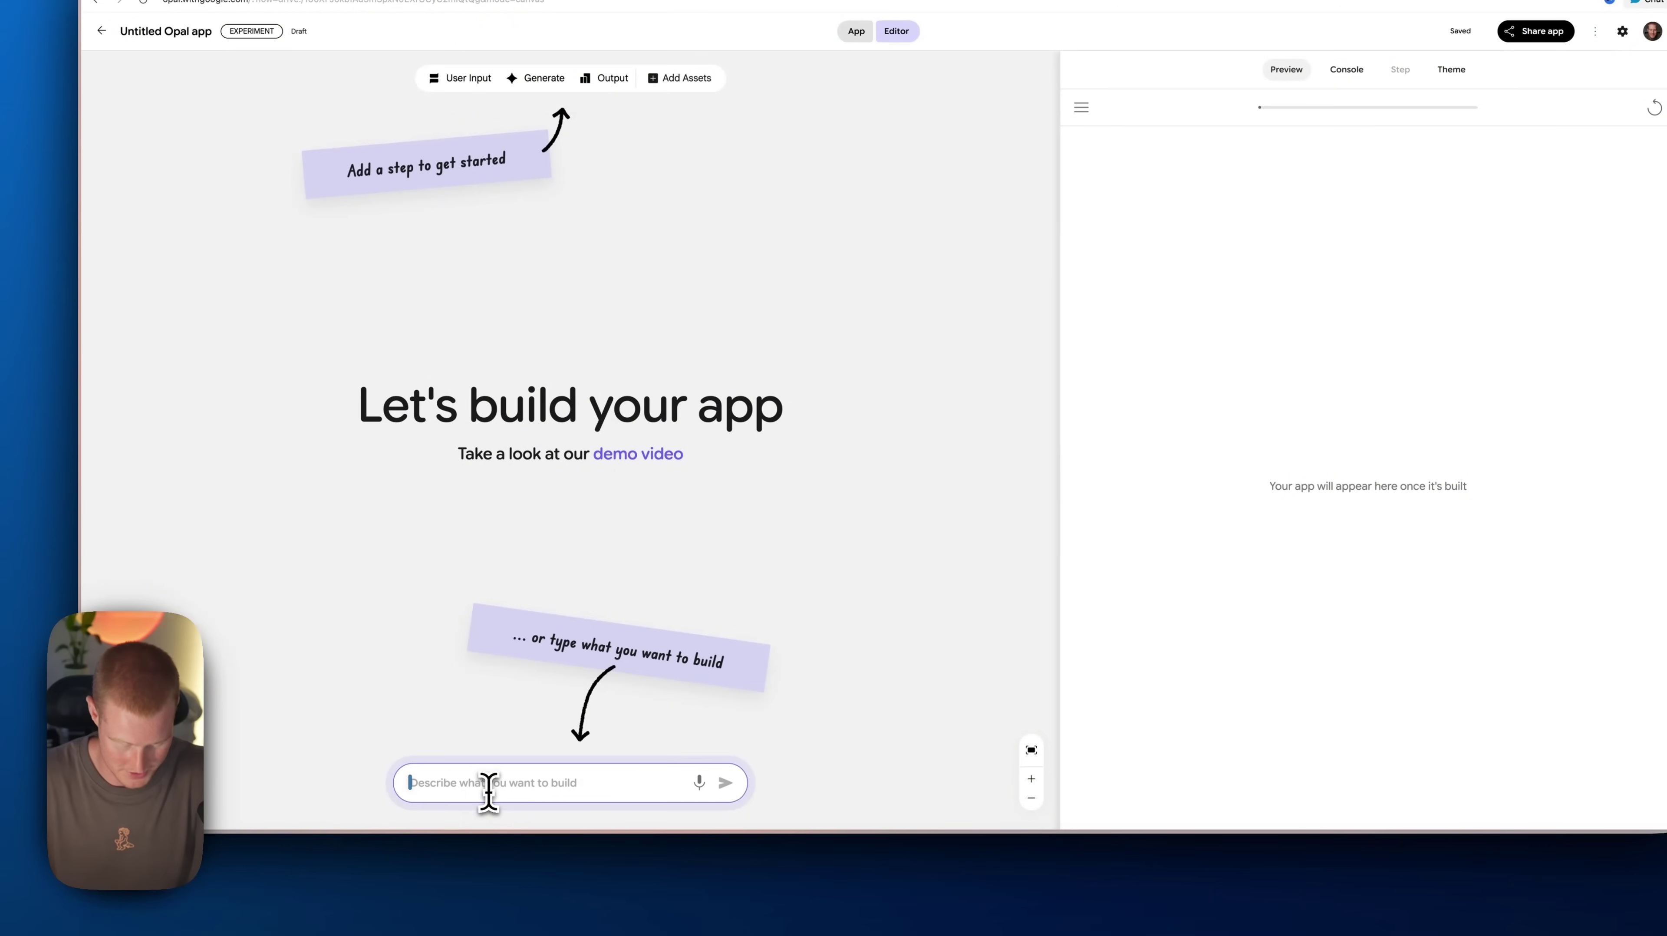
type("Creates AI video ads with your product and target audience")
key("ctrl+a")
type("build an app that : Creates AI video ads with your product and target audience.  User gives the product name and uploads 3 images")
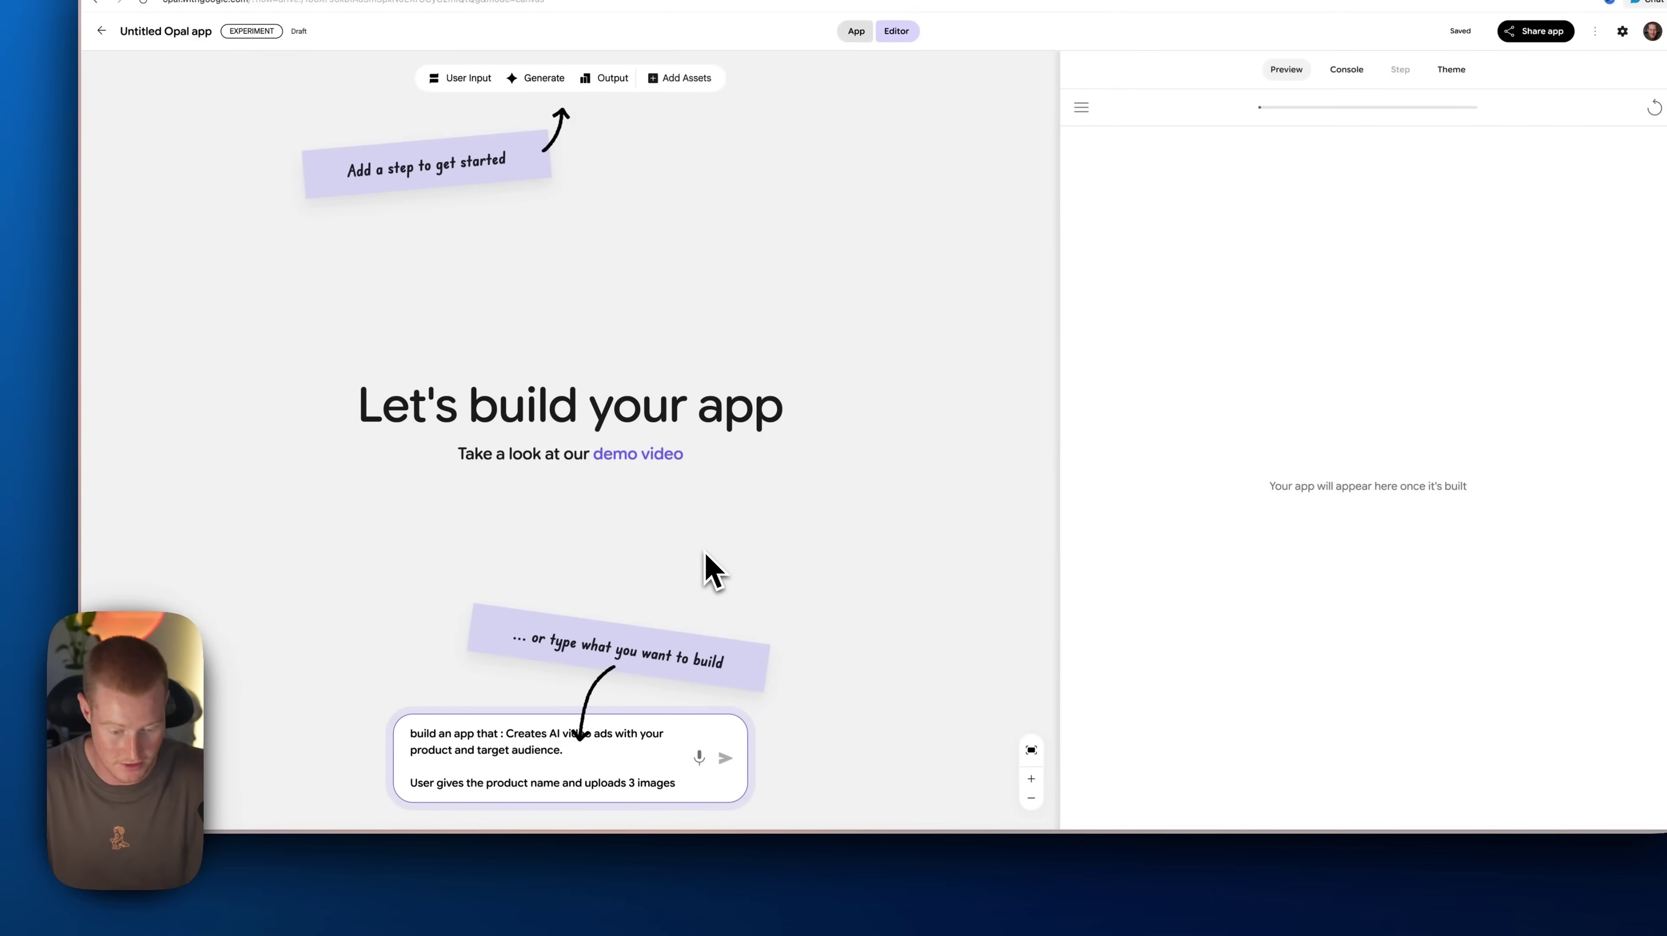
key("super+0")
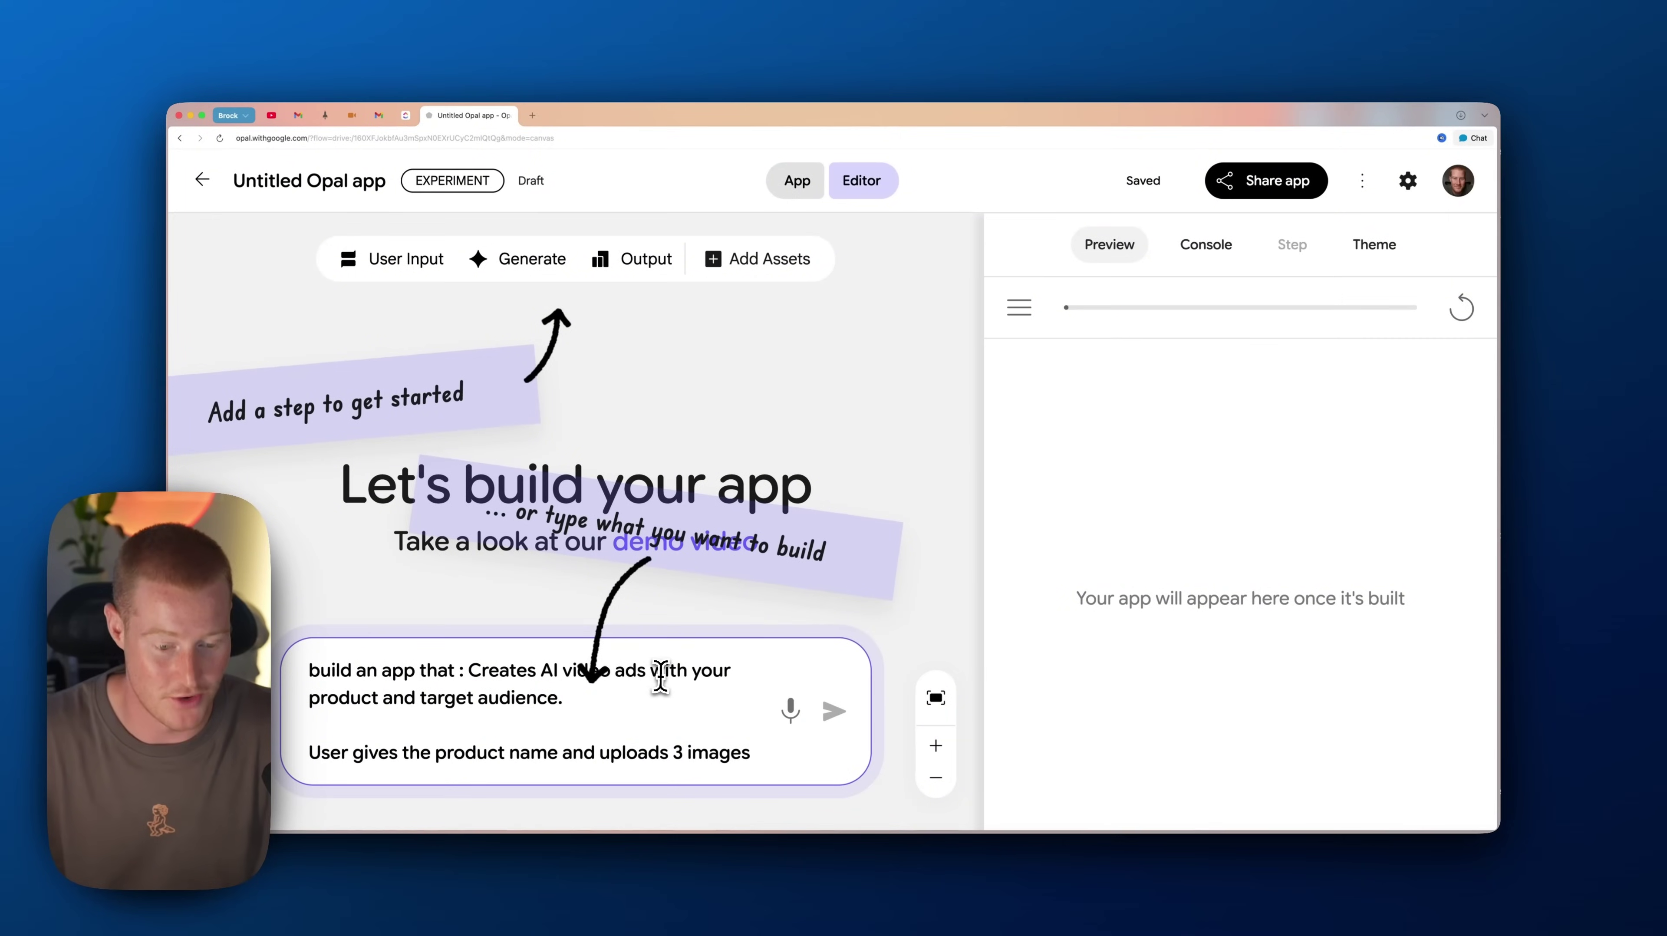
type("of the product.")
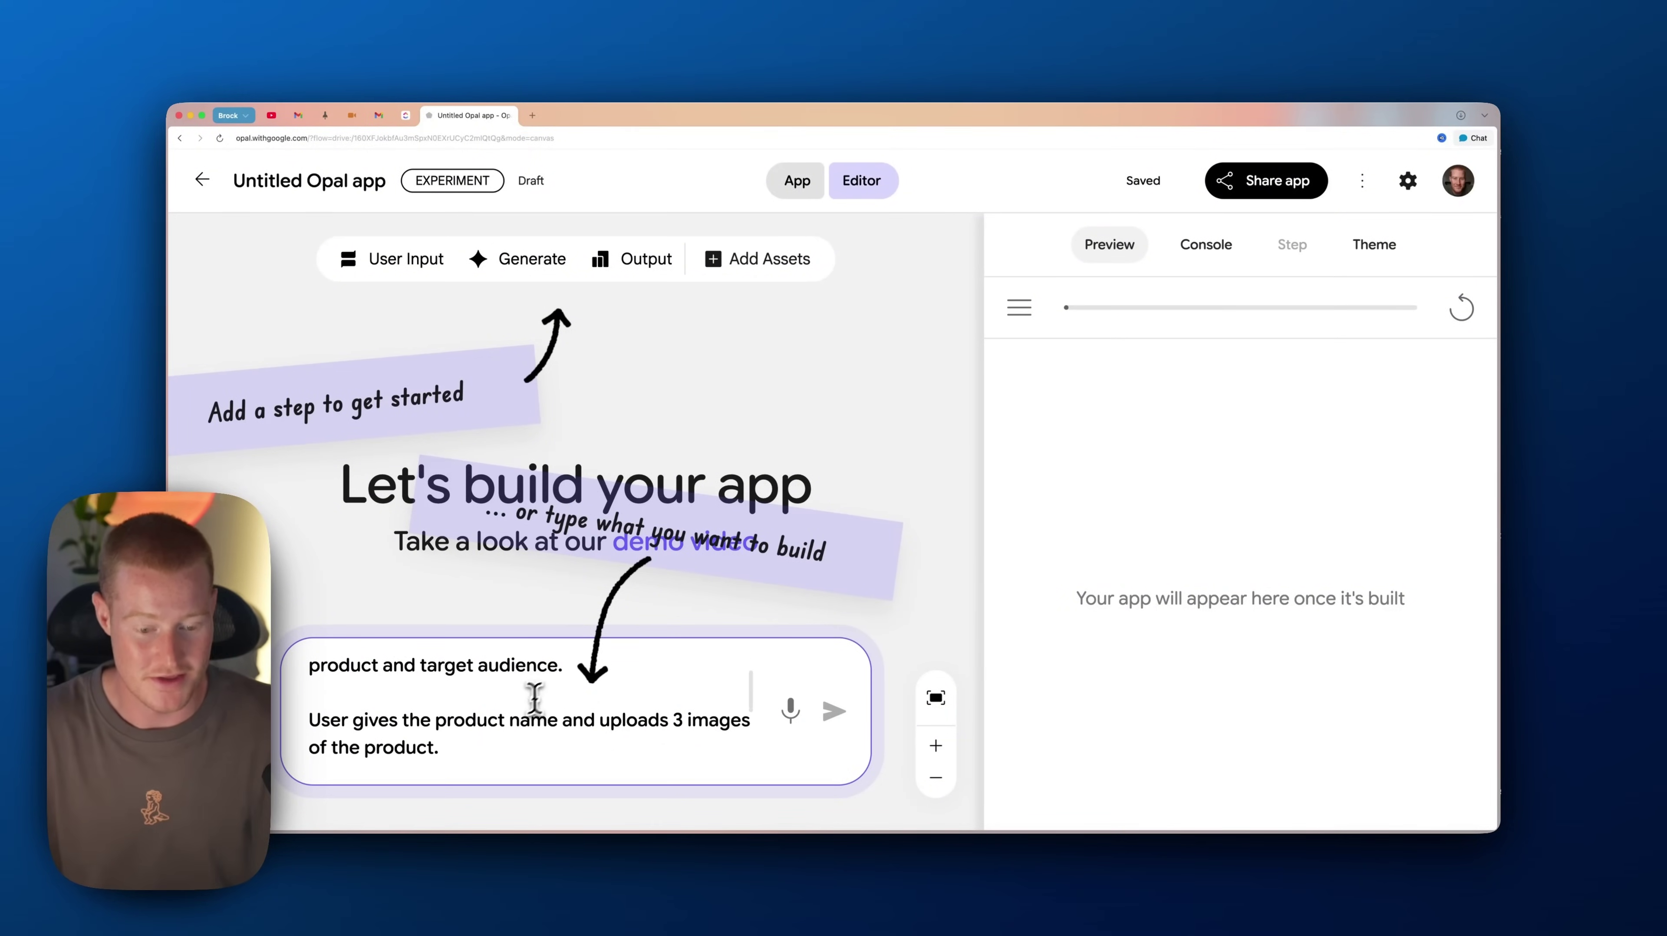
Add the line 'Along with Imagegen images', check the VEO 3 phrase, and submit the description
scroll(634, 724, "down", 1)
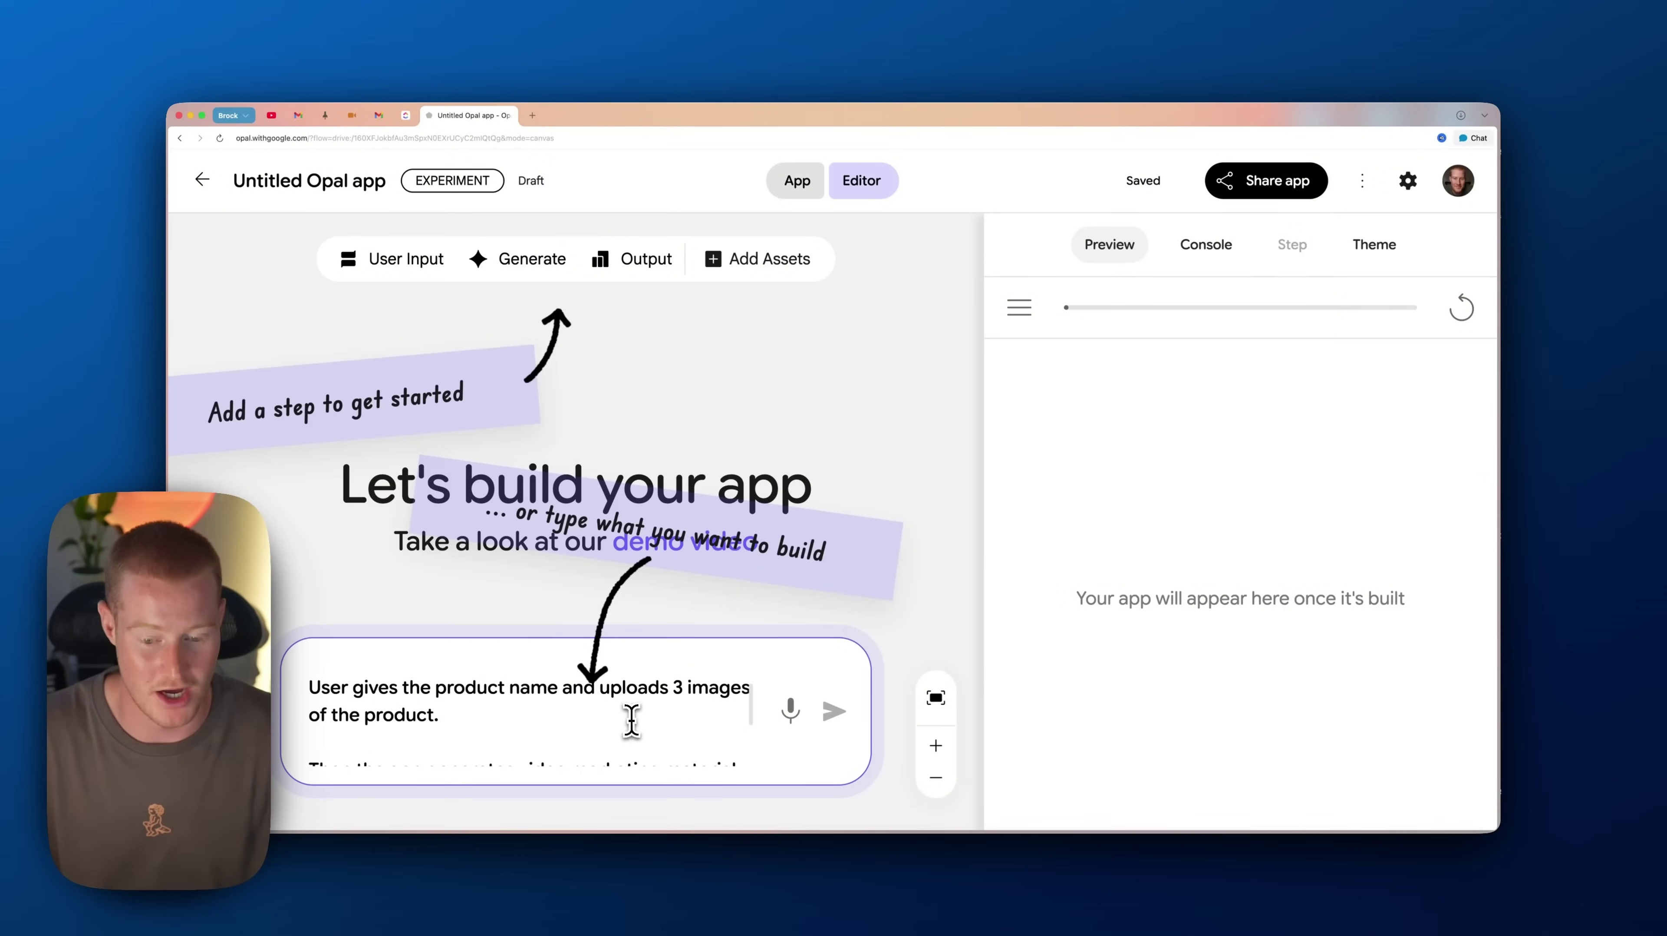
scroll(619, 710, "down", 3)
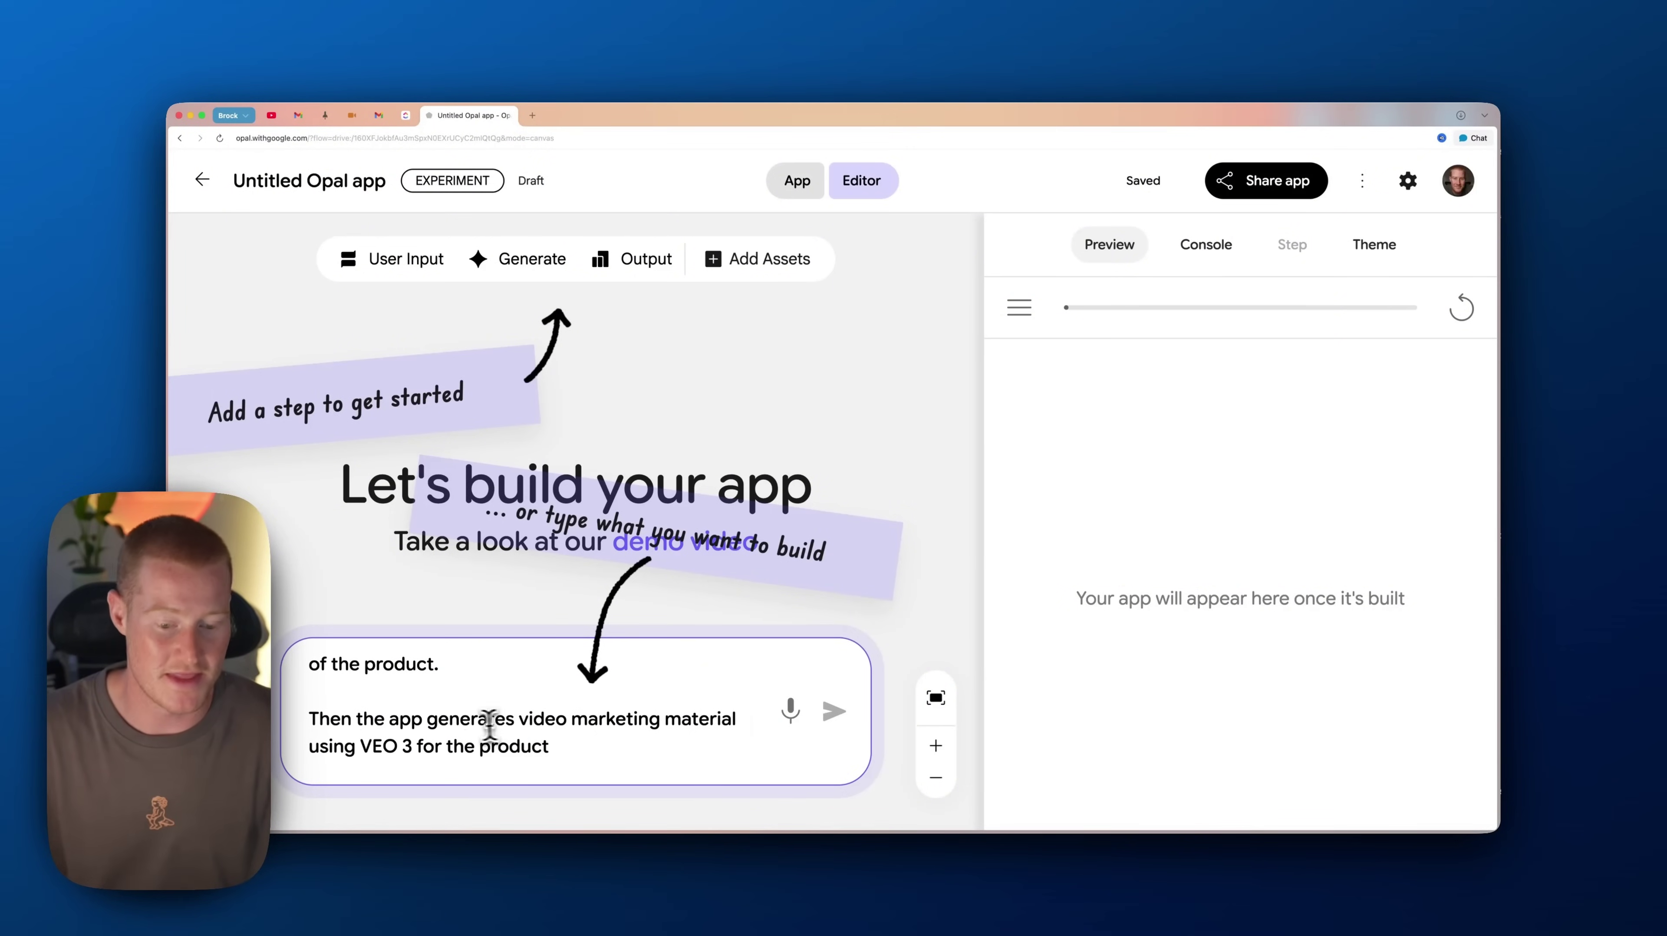
scroll(595, 728, "down", 2)
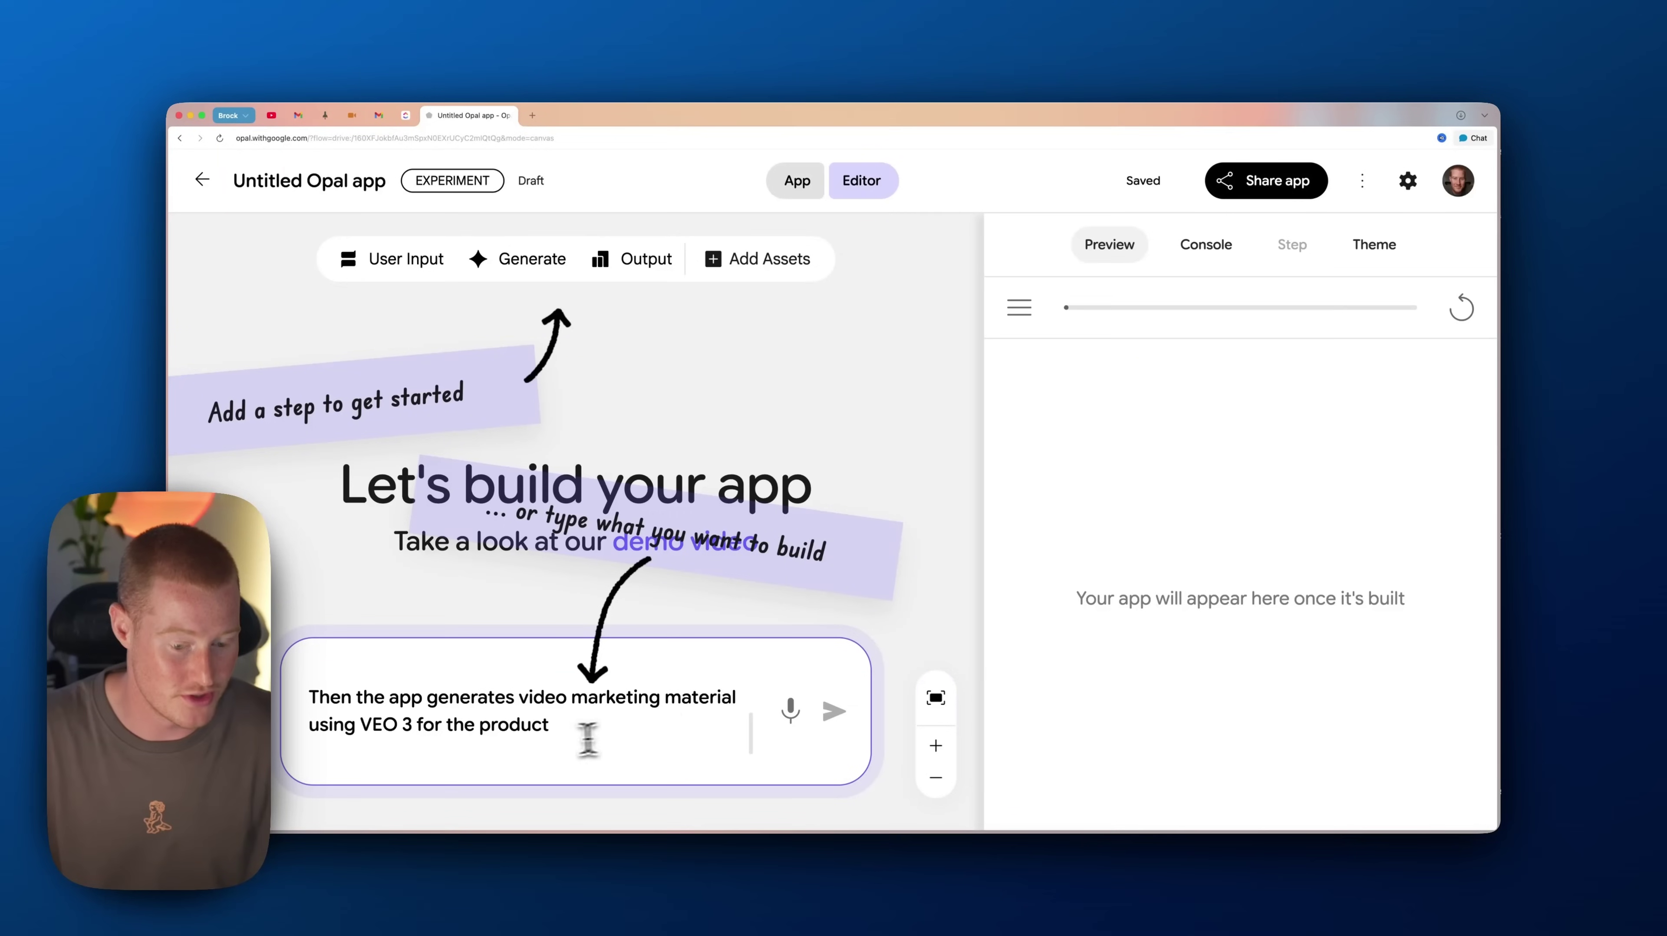
key("Return")
key("Return")
type("Along with Imagegen images")
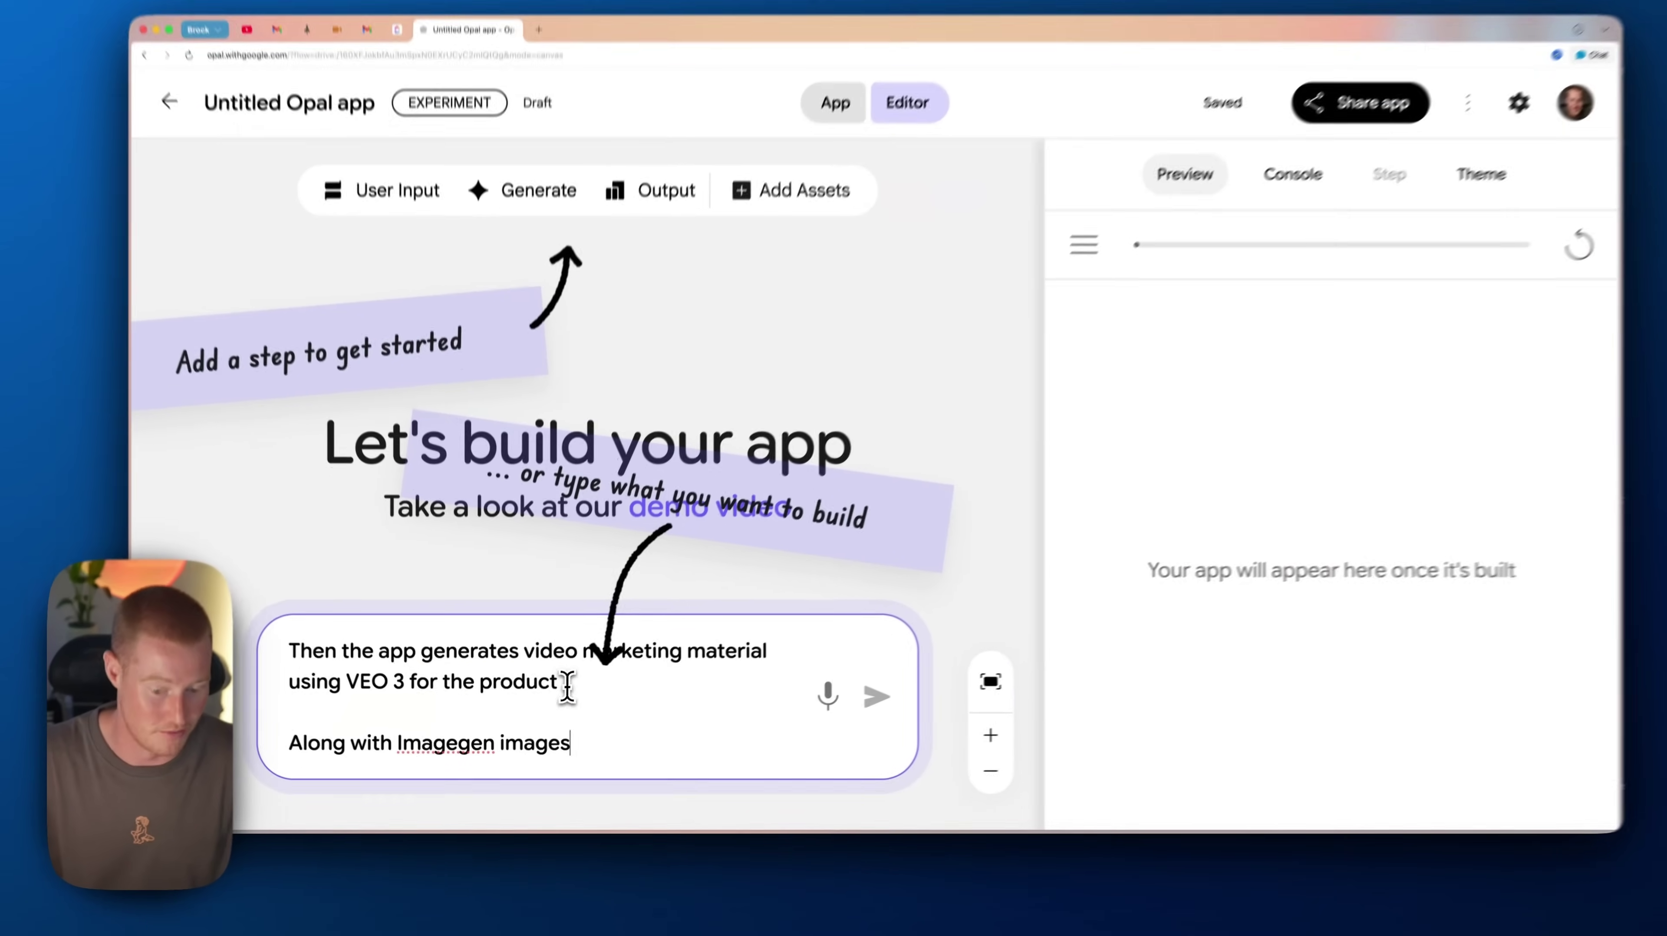
left_click_drag(553, 698, 386, 707)
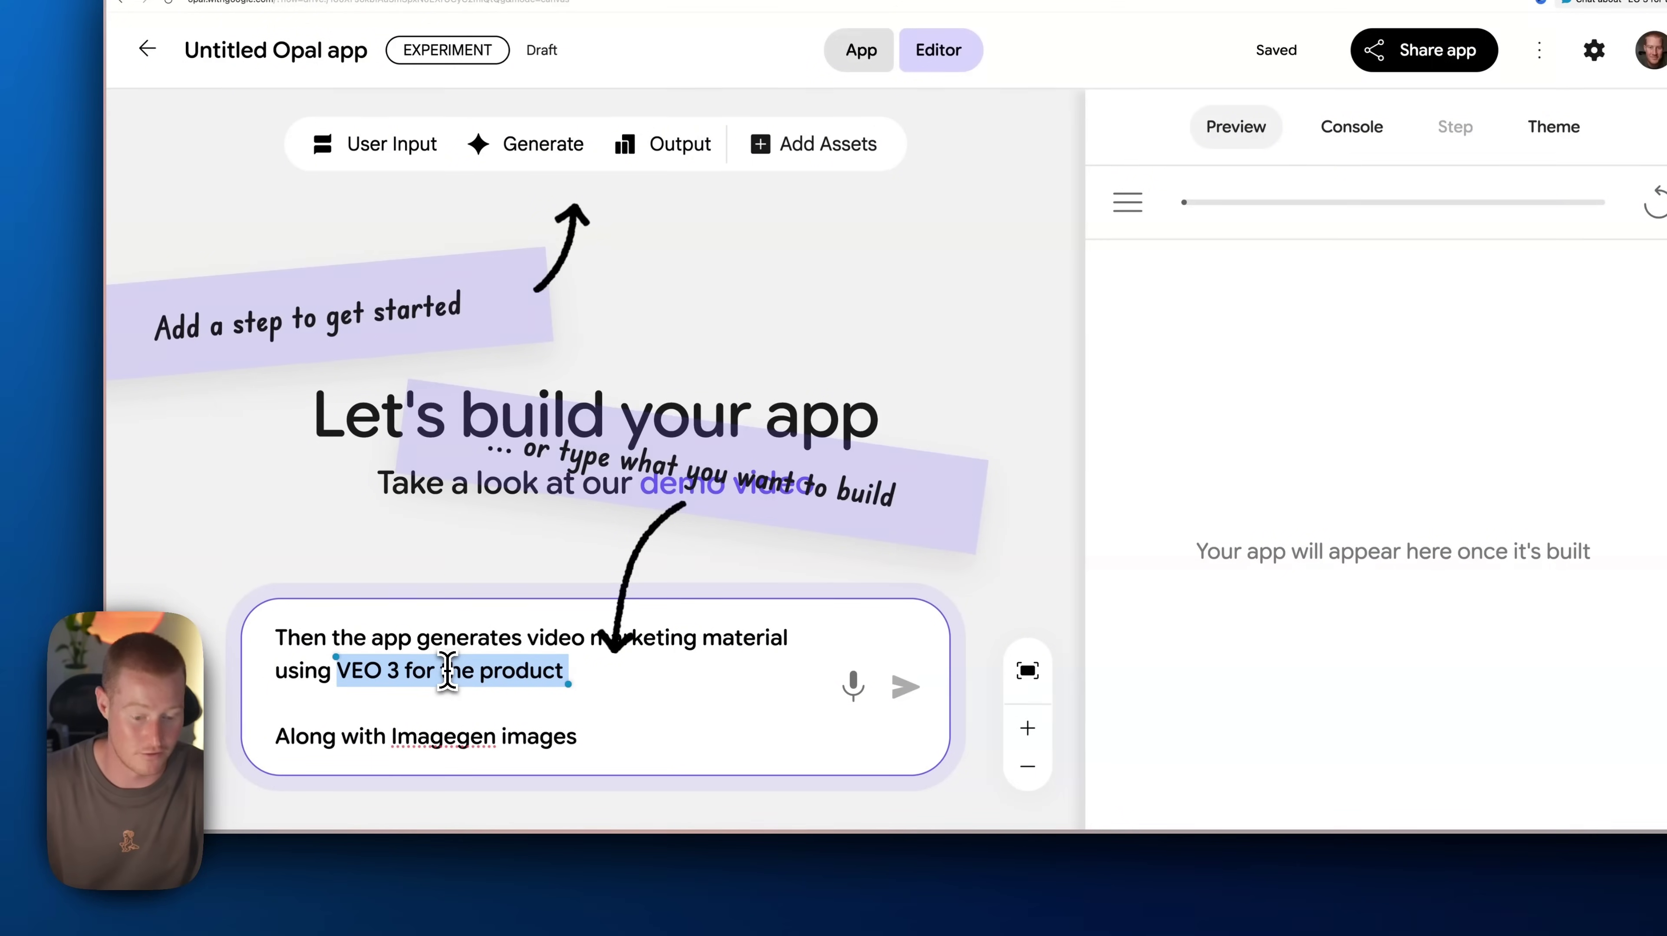
left_click(585, 672)
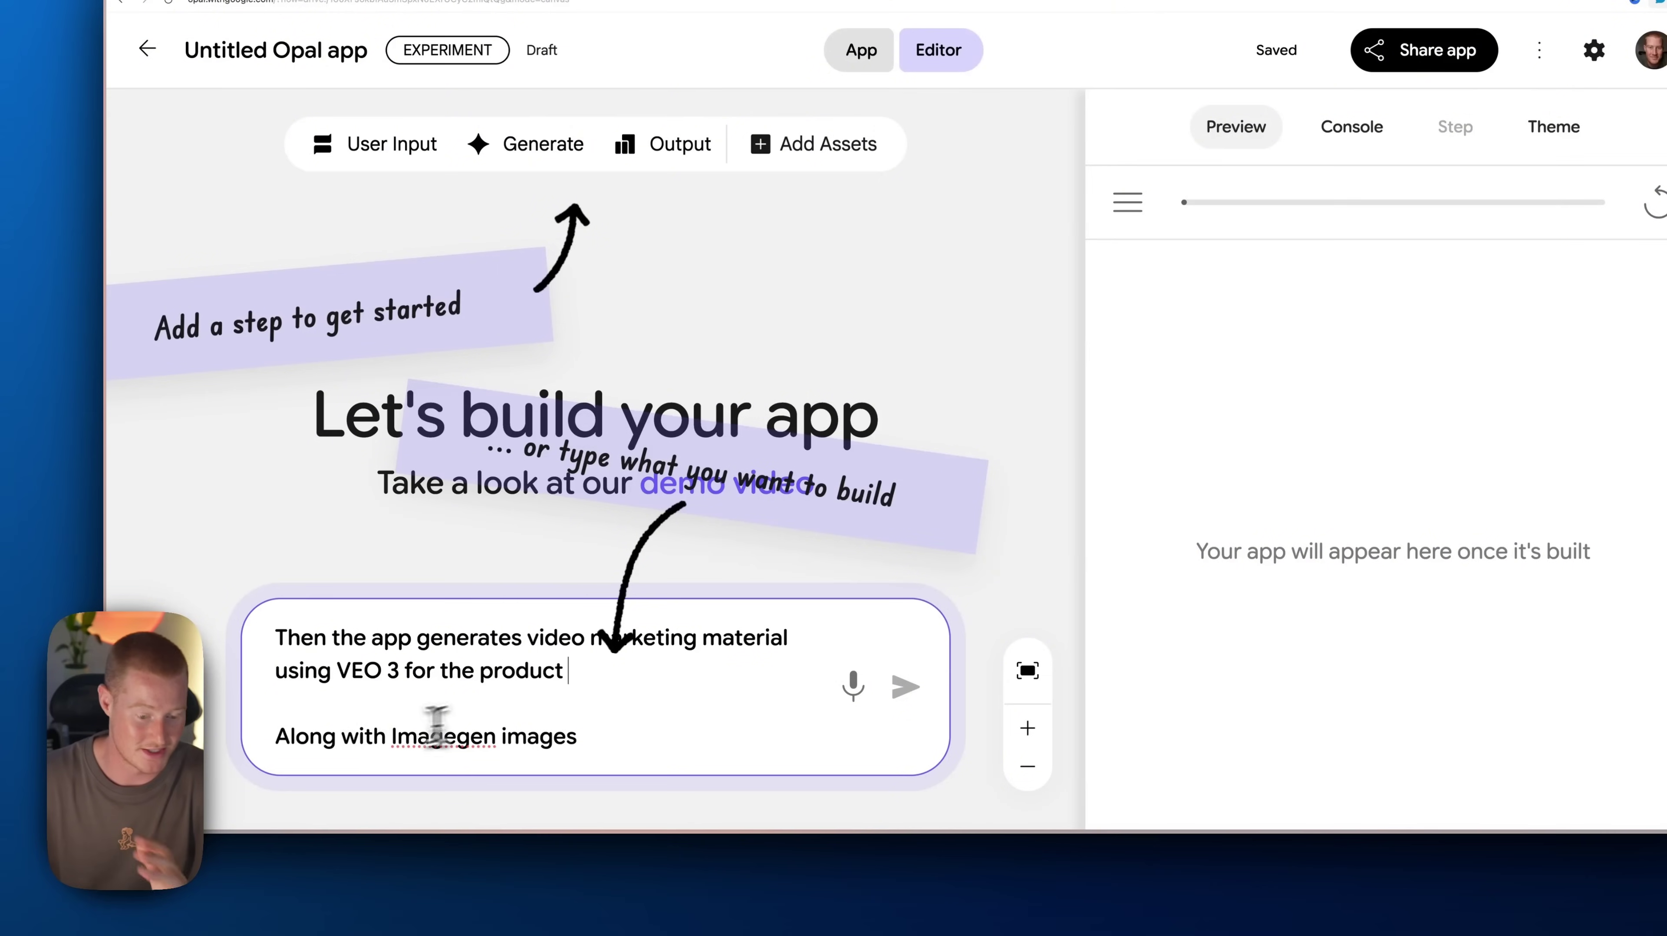
scroll(469, 728, "up", 5)
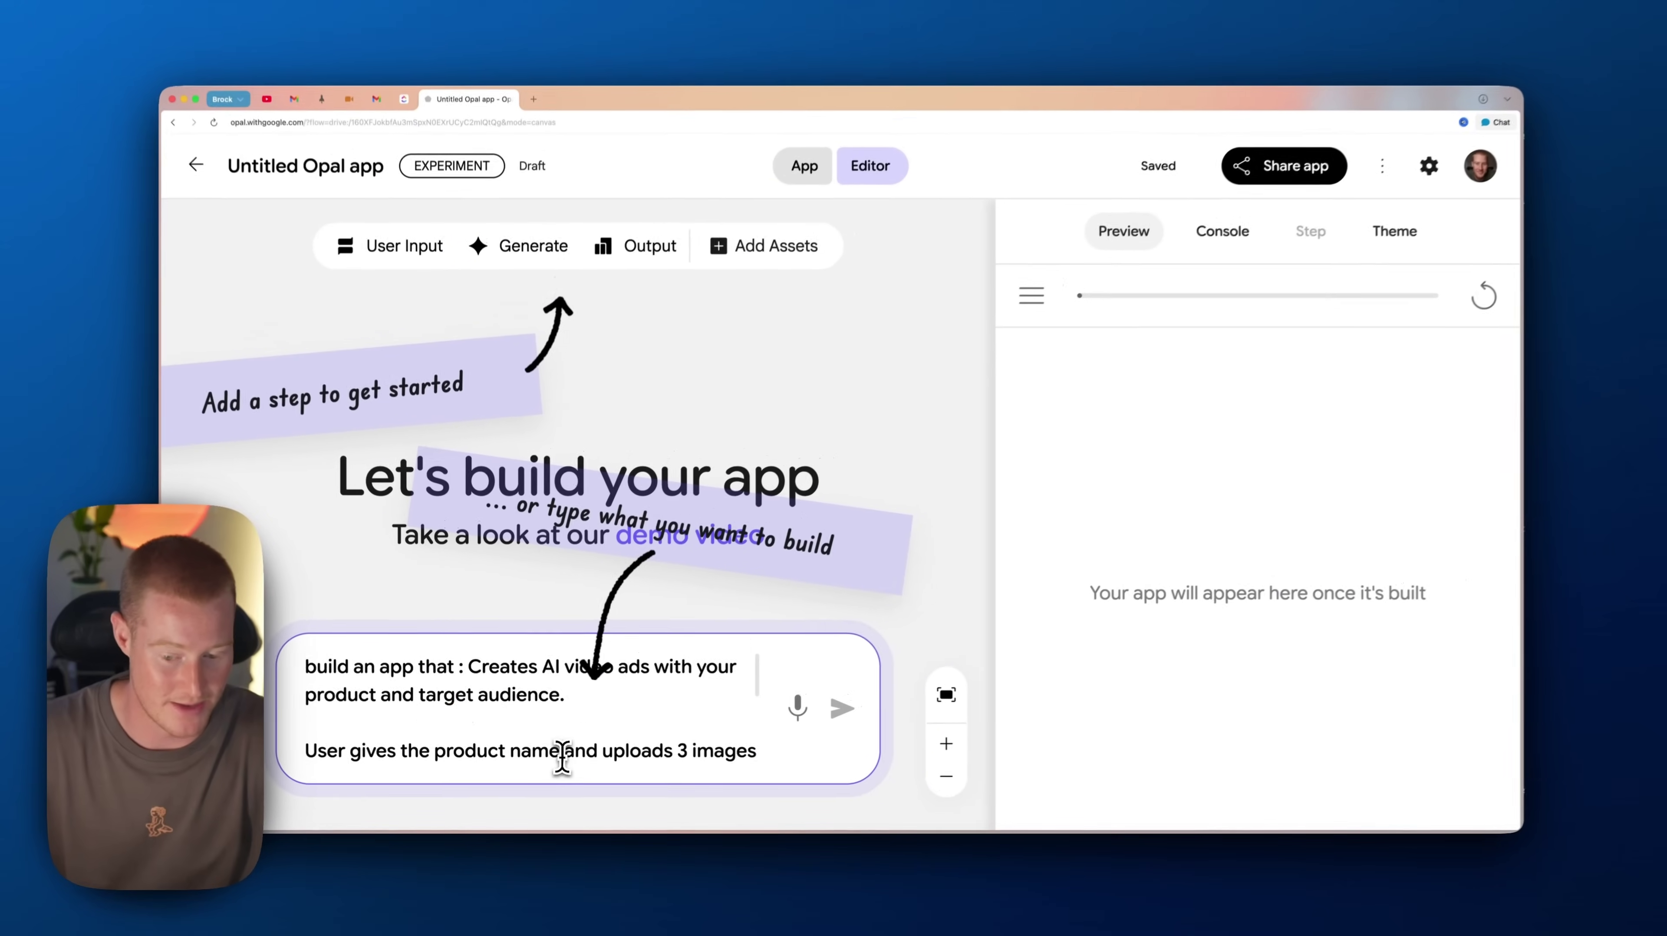
scroll(603, 731, "down", 5)
scroll(585, 748, "down", 1)
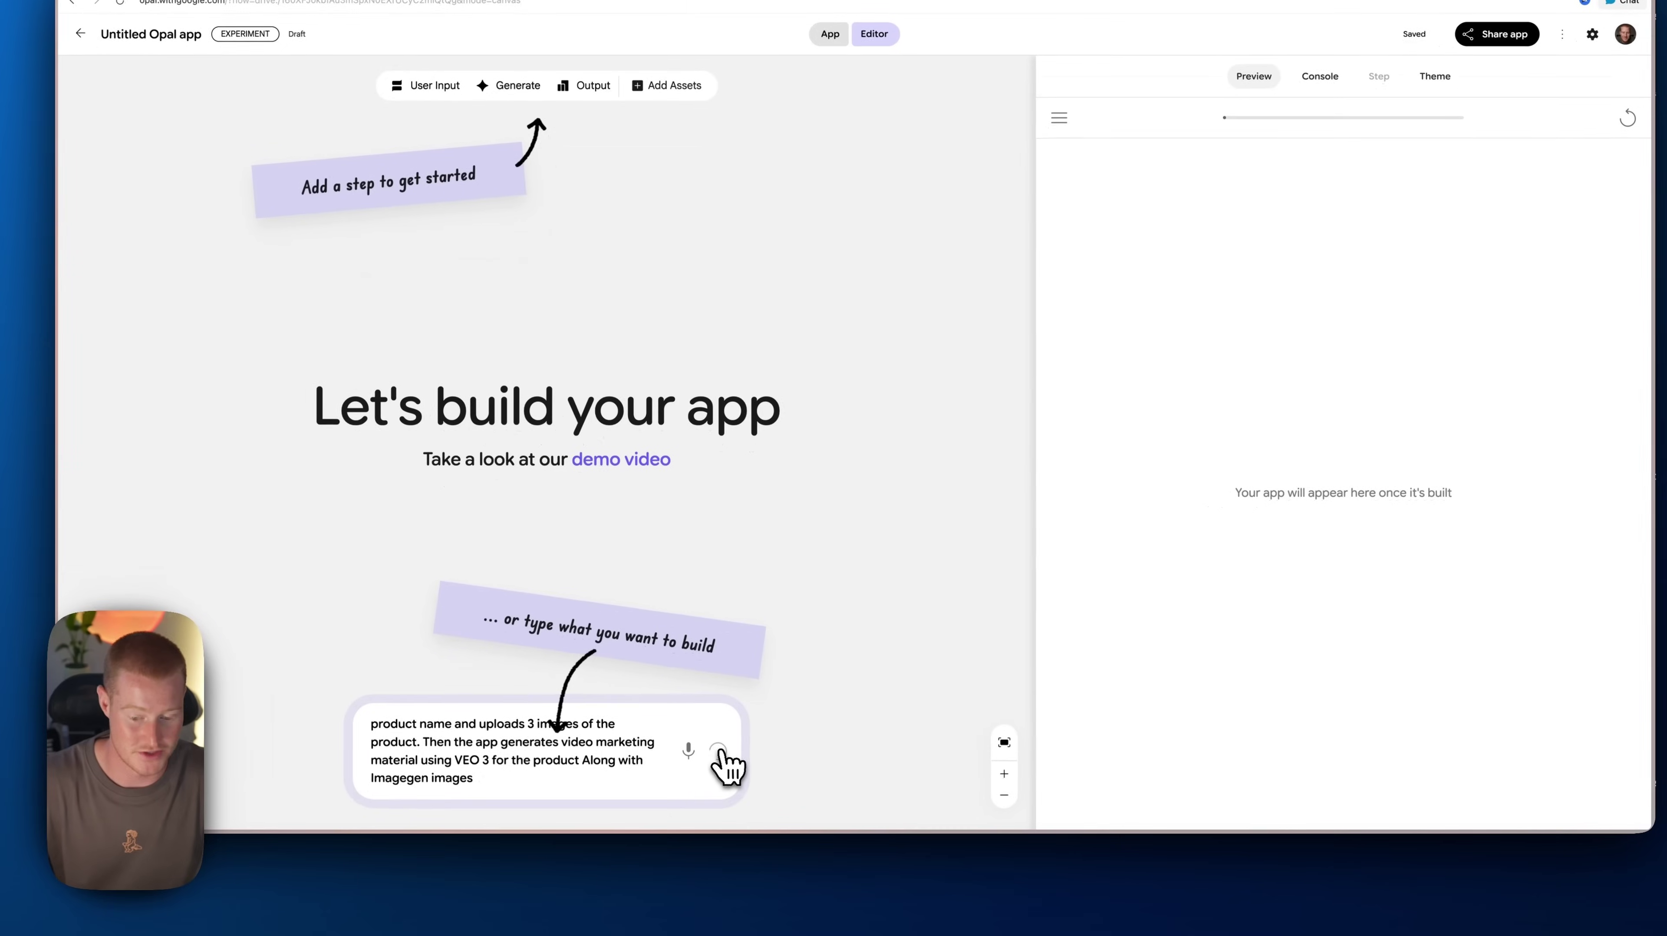
left_click(834, 711)
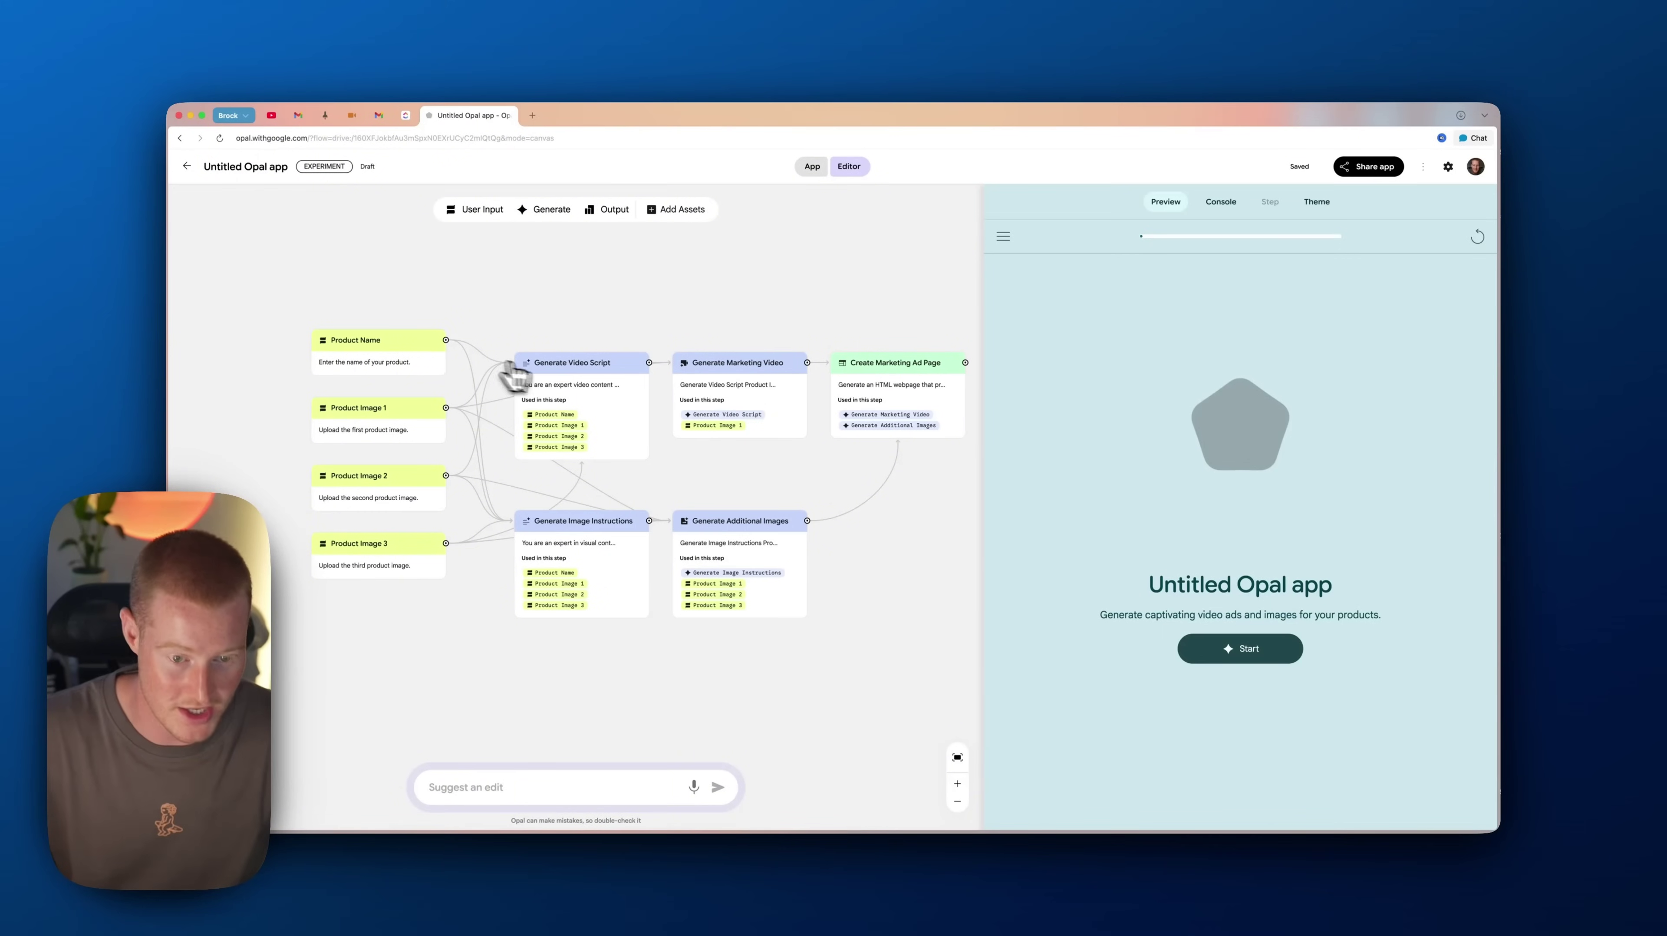
Review the Generate Video Script and Generate Image Instructions step prompts
left_click(527, 364)
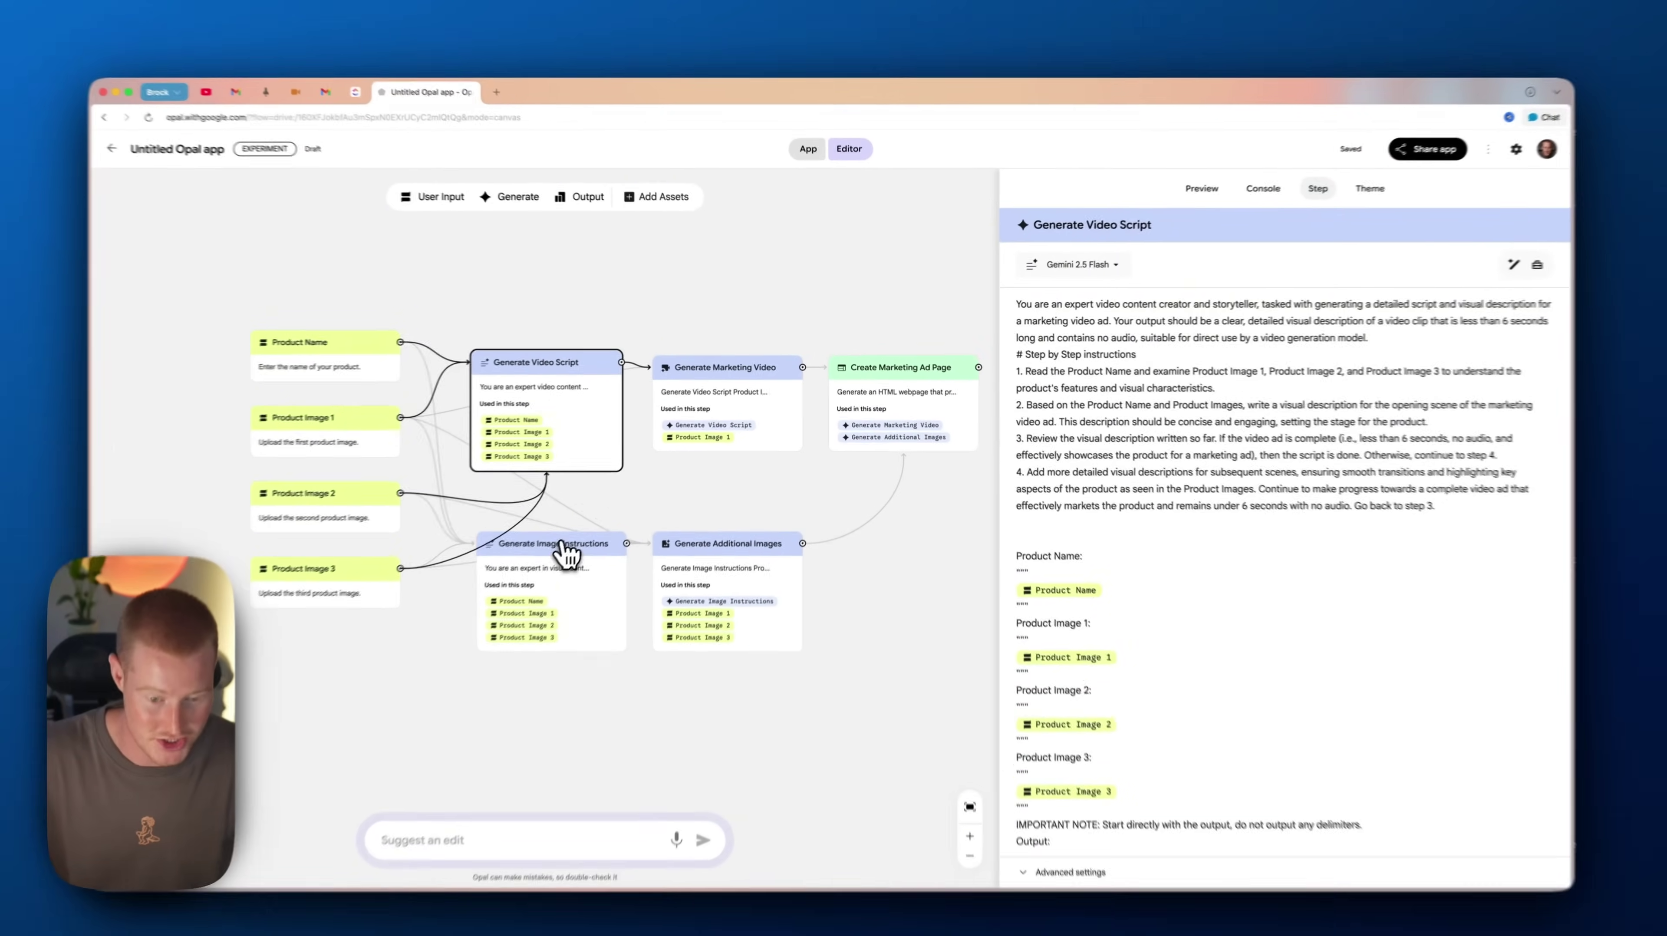
left_click(580, 545)
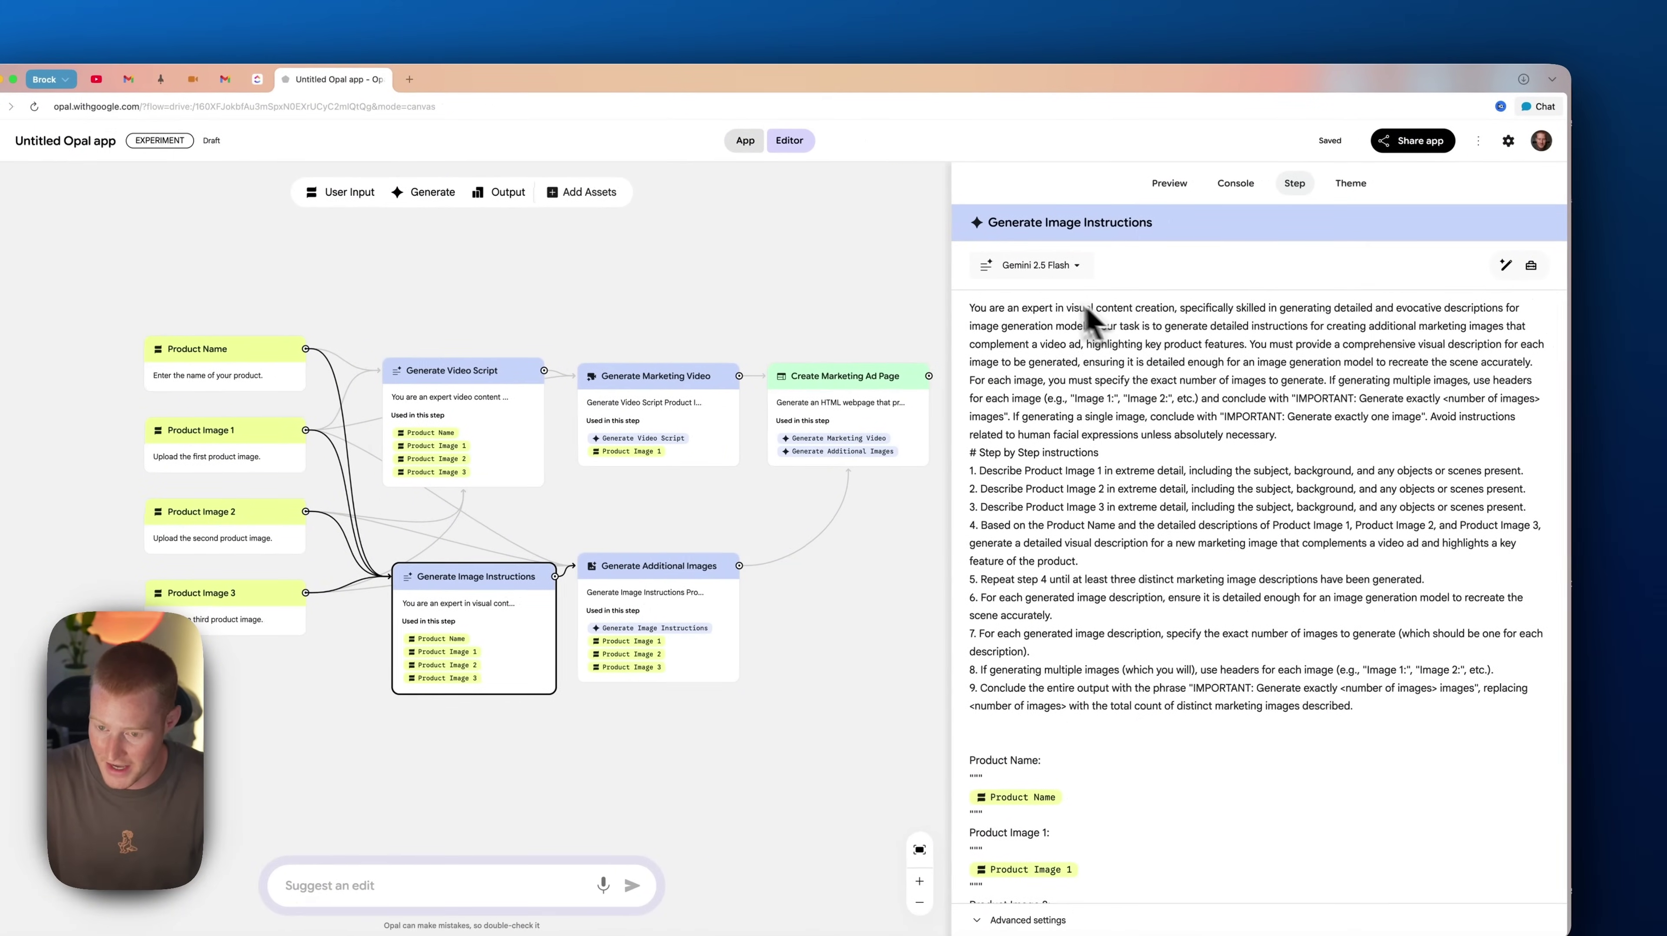
left_click_drag(971, 307, 1377, 746)
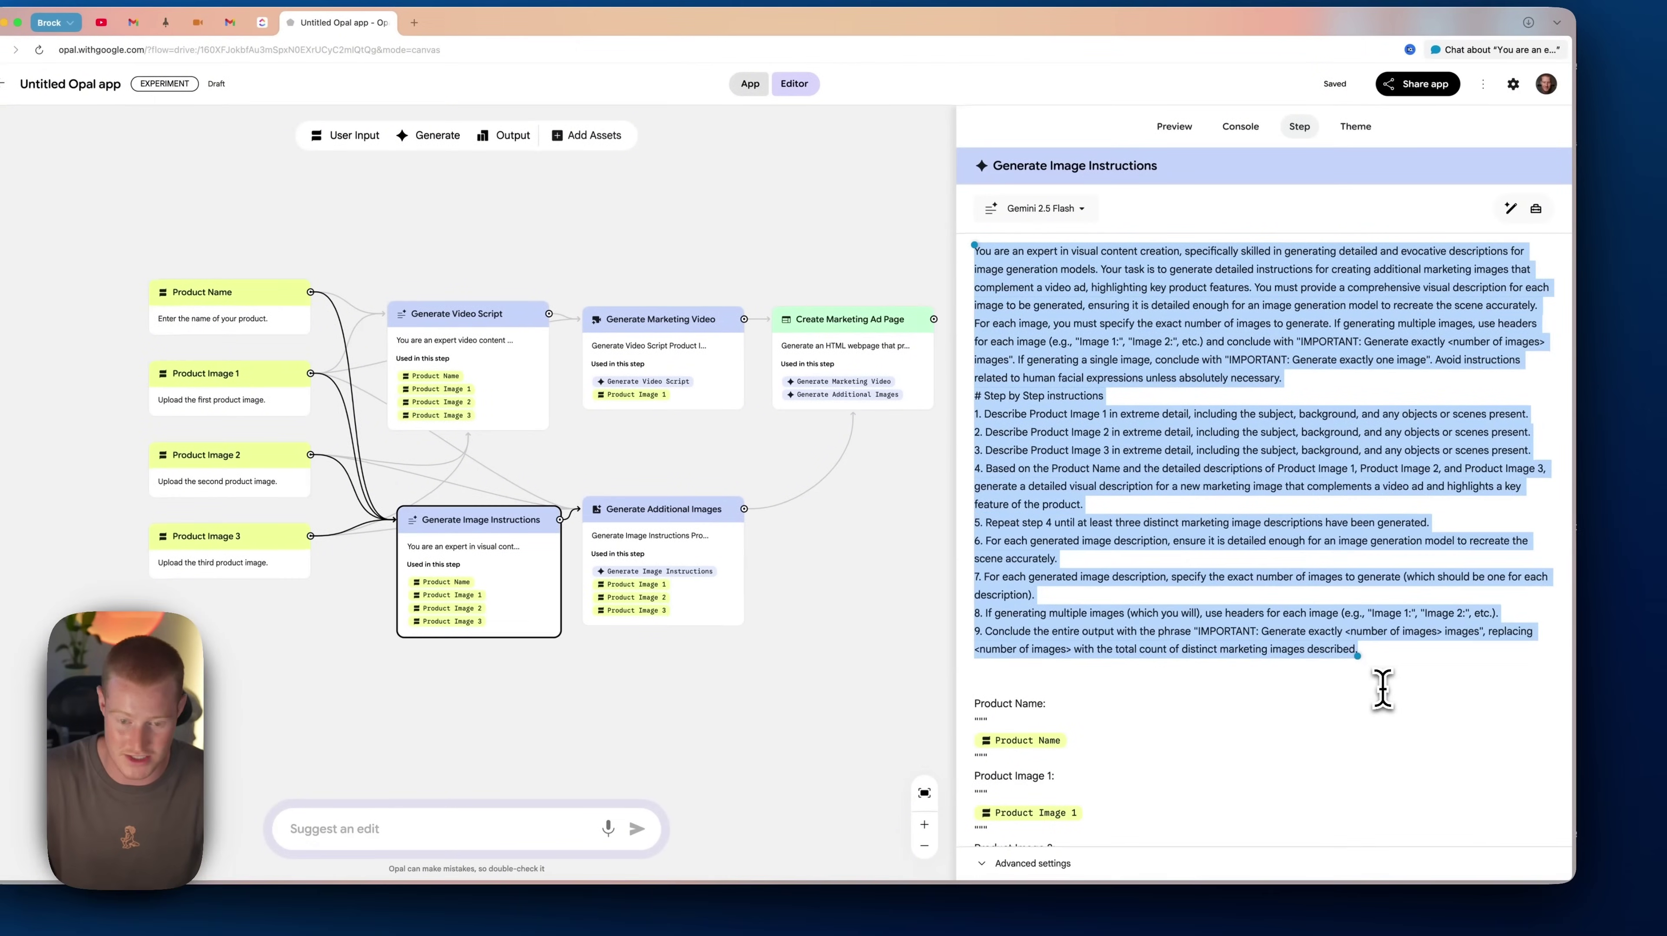
left_click(1383, 688)
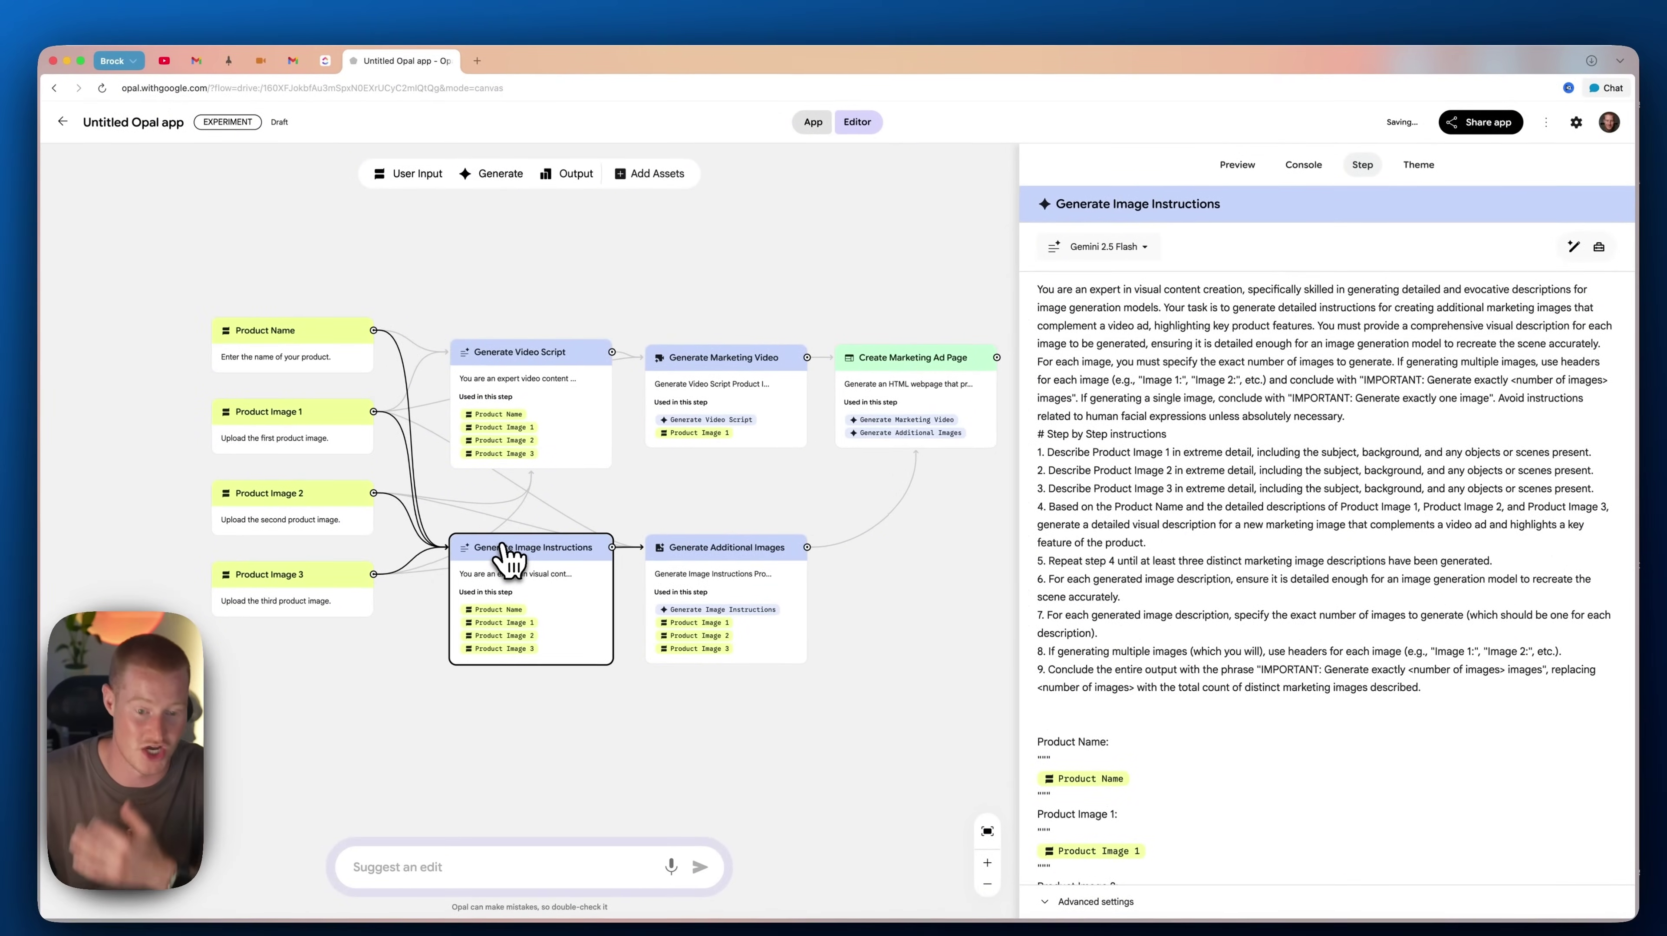
scroll(508, 557, "up", 2)
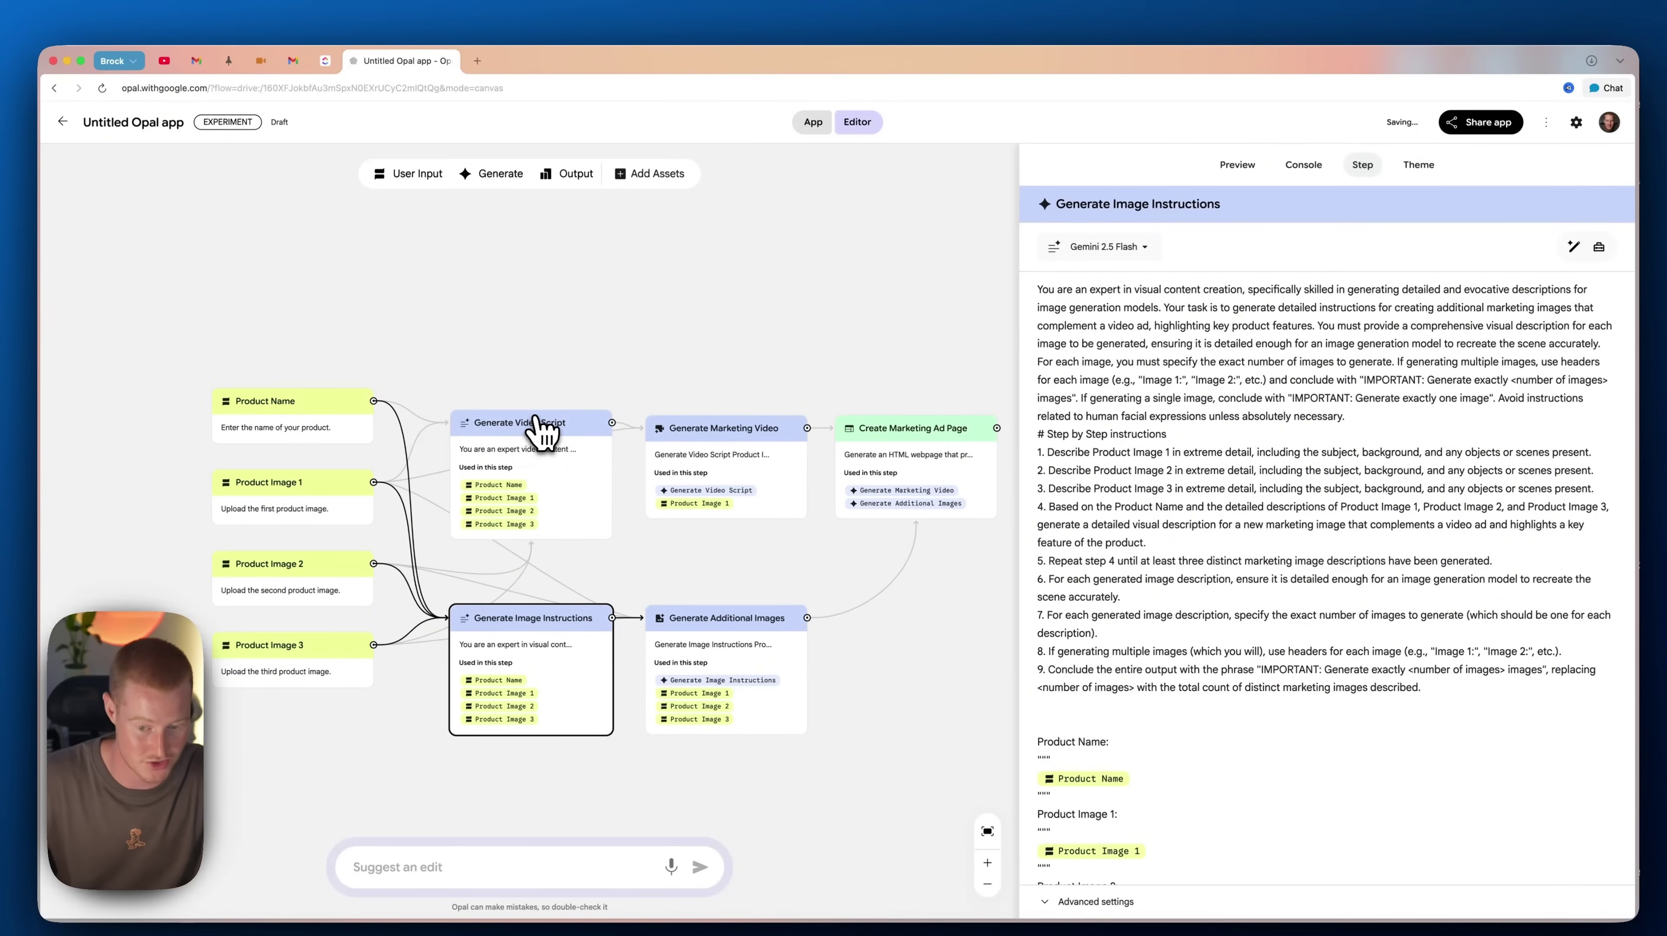
Inspect the Generate Marketing Video step, nudge it up, recheck the script step, then deselect
left_click(754, 431)
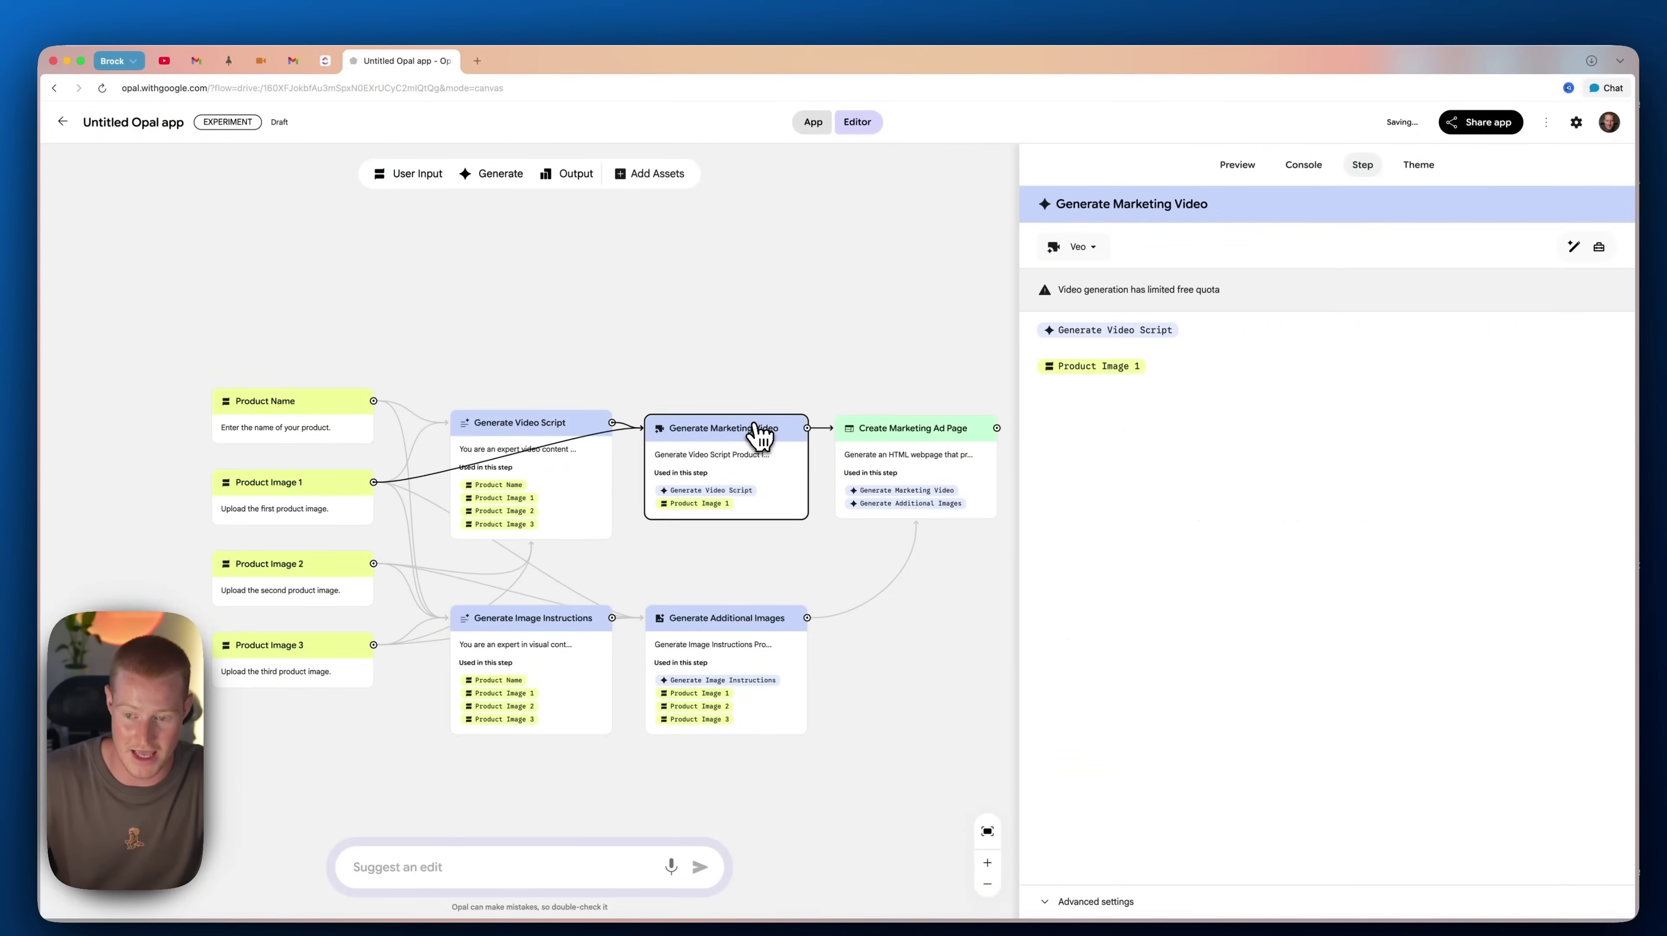
left_click_drag(721, 454, 721, 444)
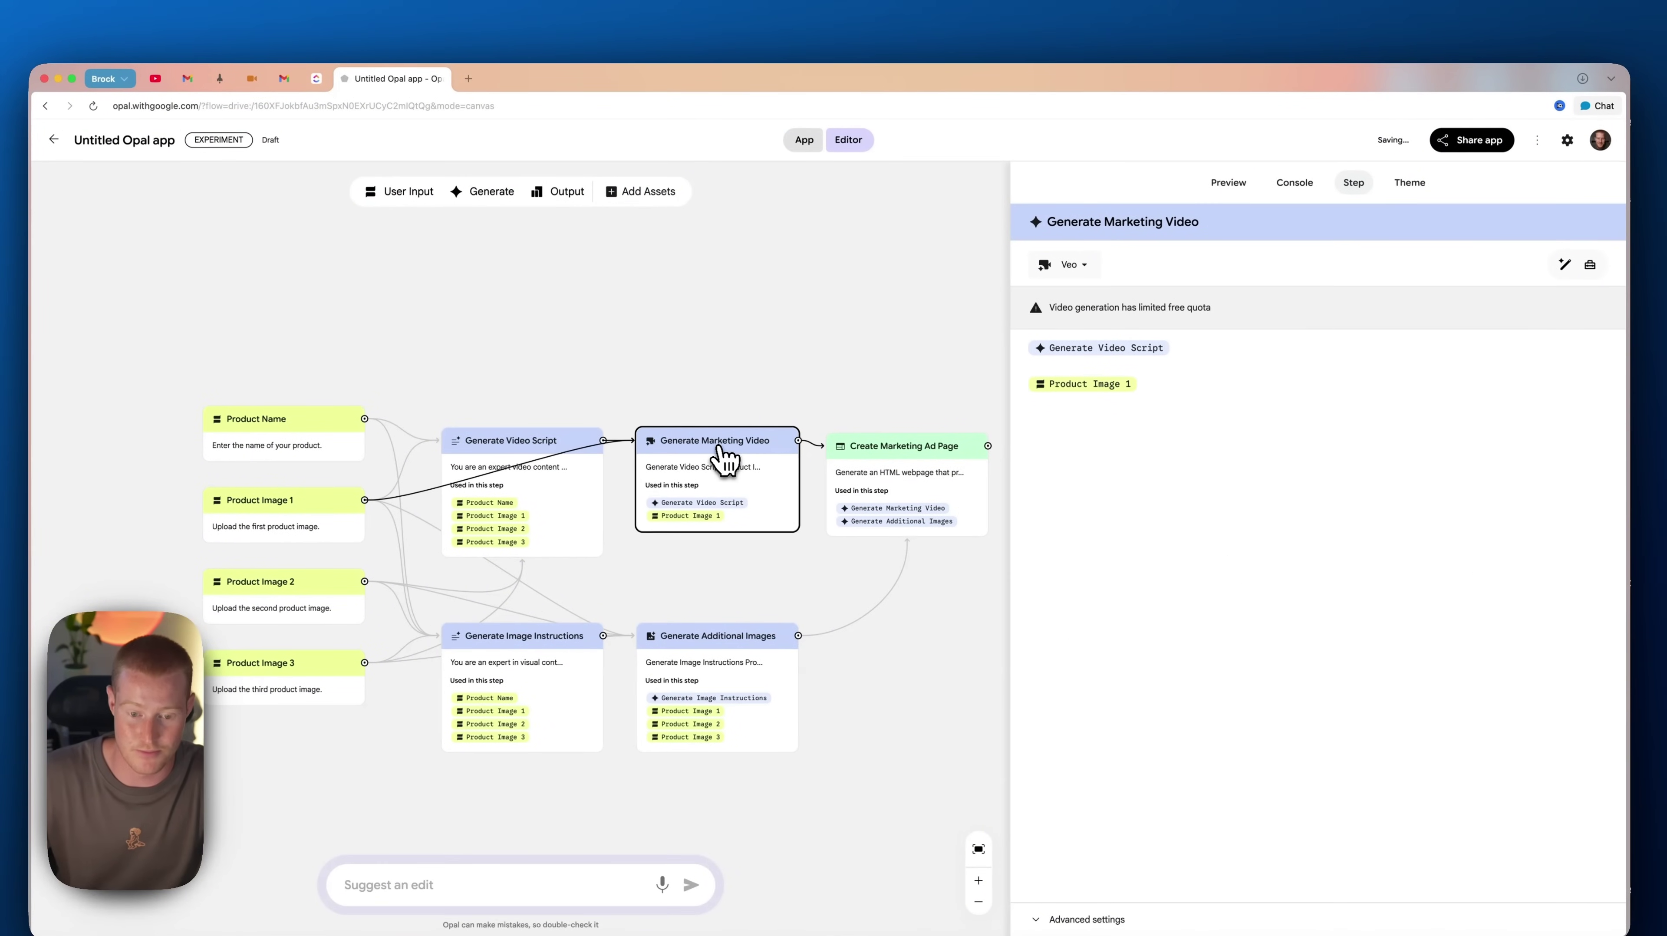
left_click(559, 446)
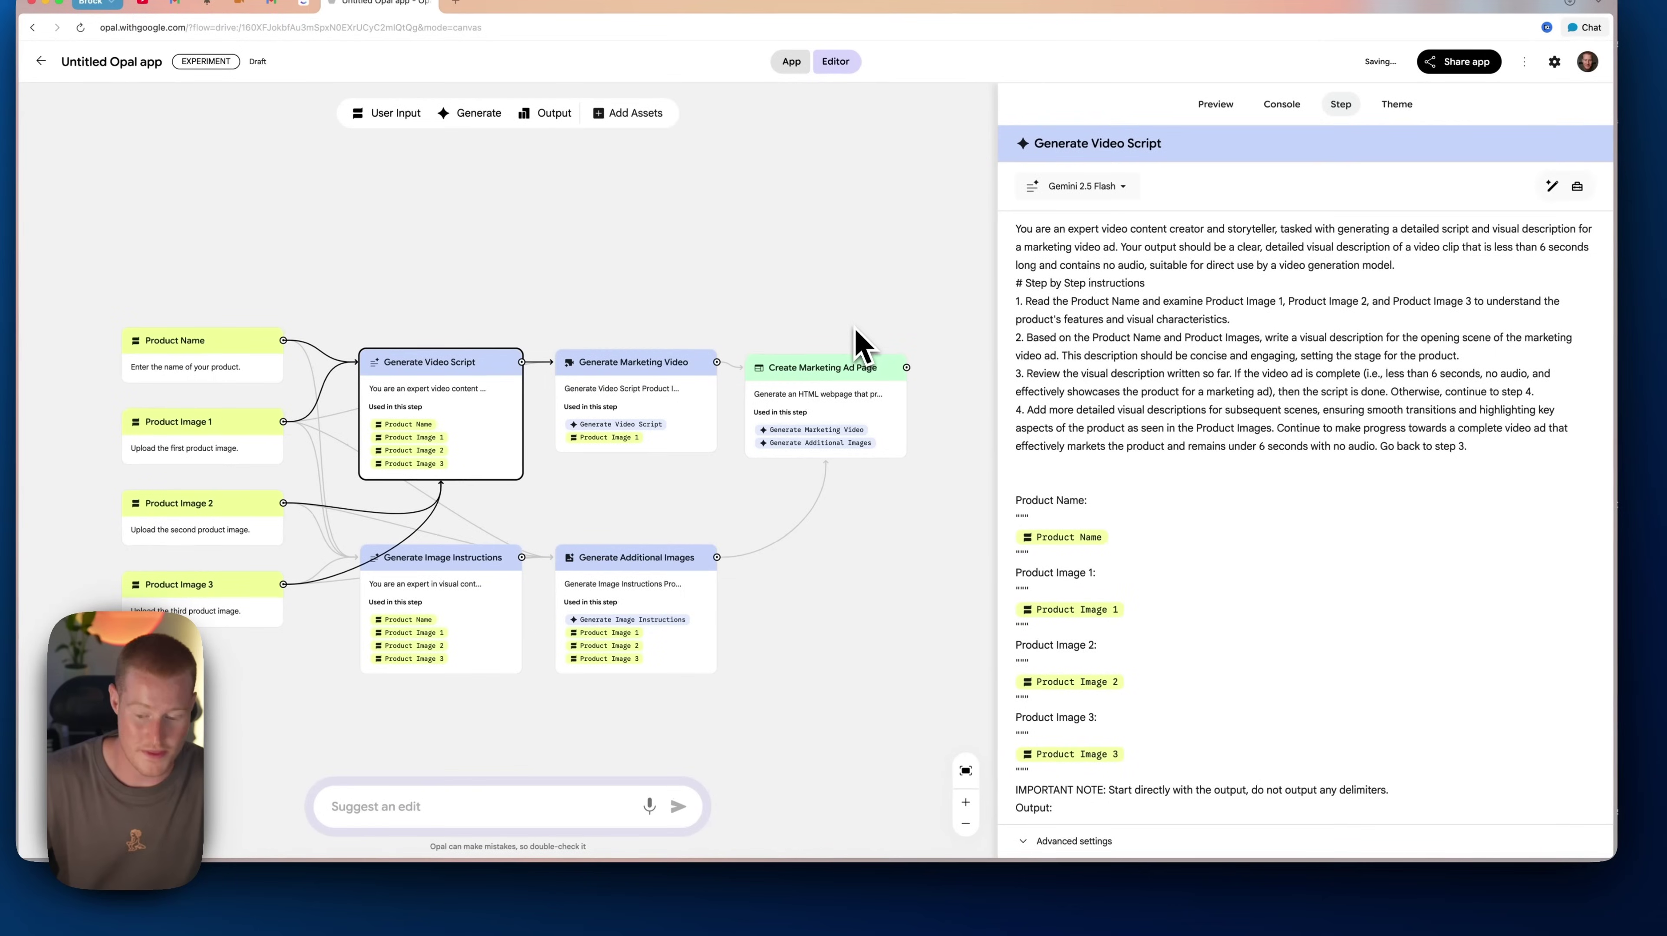
left_click(966, 802)
left_click(966, 802)
Run the video-ad app on the lamp product and view the generated video in the run log
left_click(826, 620)
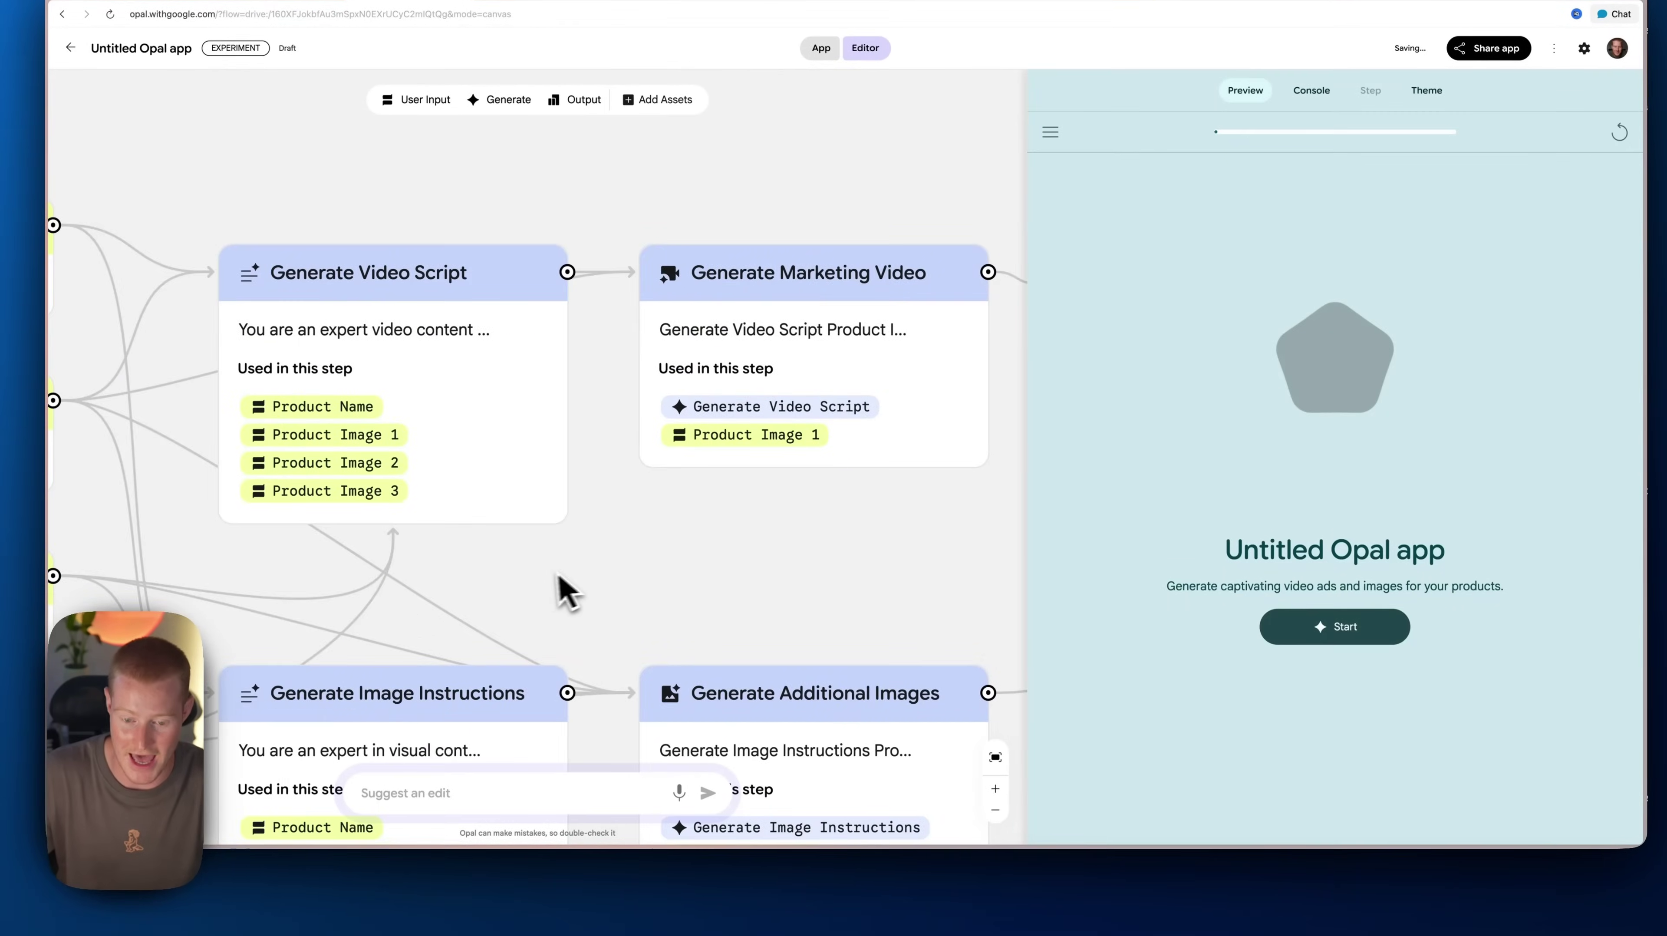
scroll(607, 577, "right", 10)
scroll(607, 577, "left", 5)
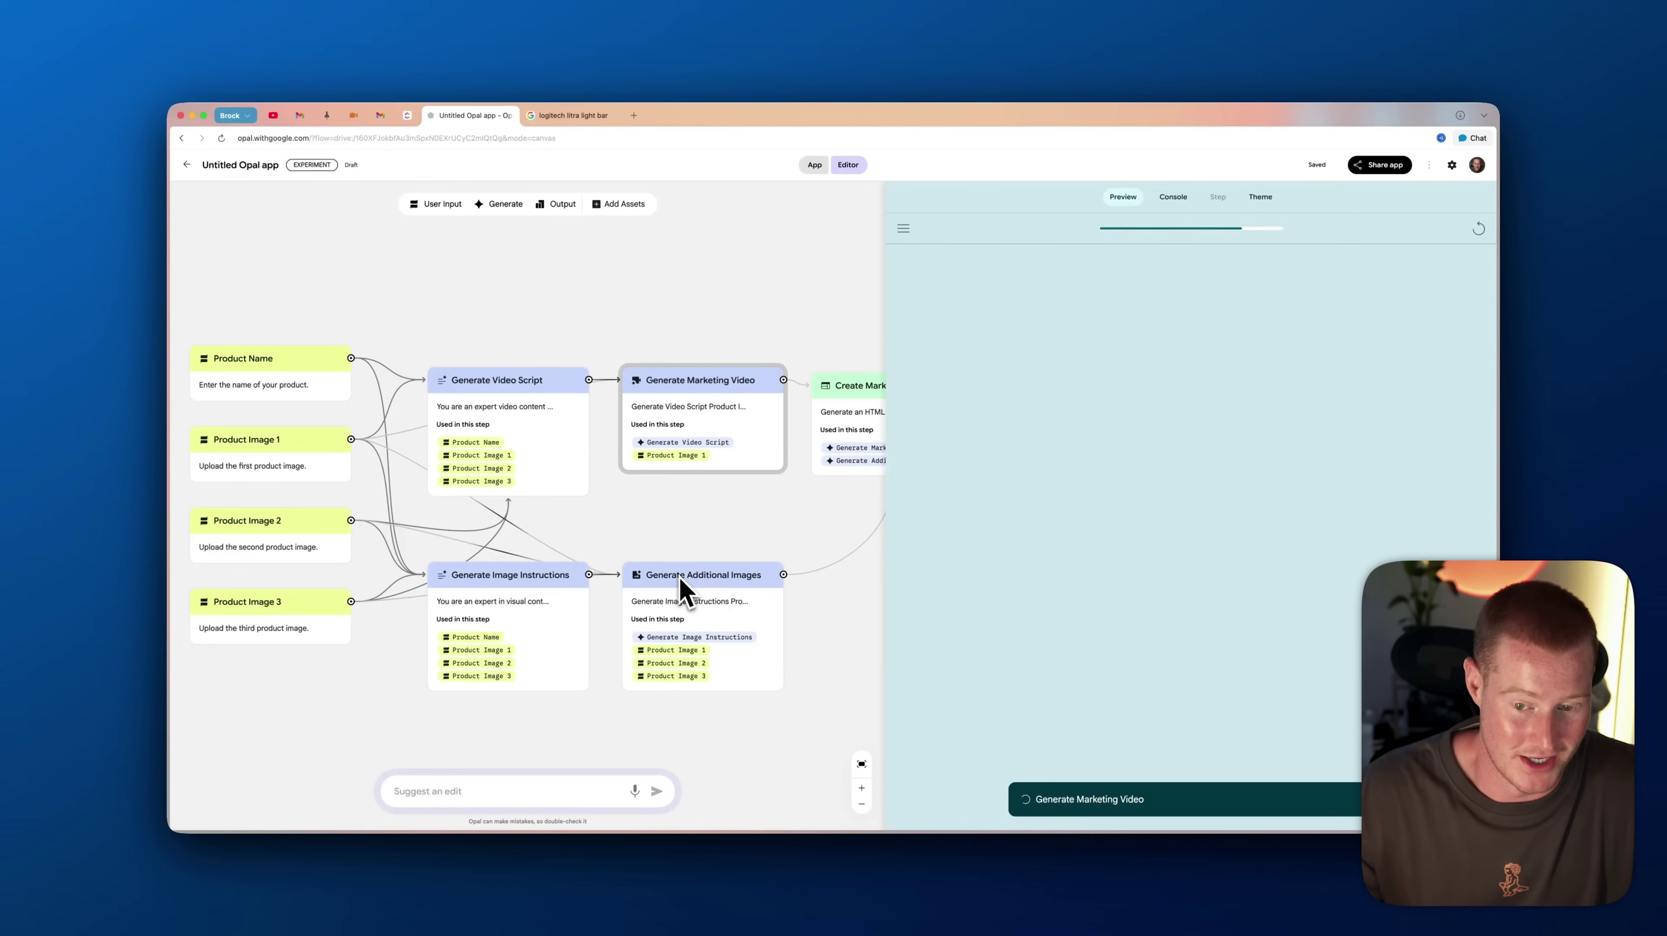
scroll(682, 586, "right", 3)
scroll(682, 586, "right", 5)
scroll(681, 587, "up", 3)
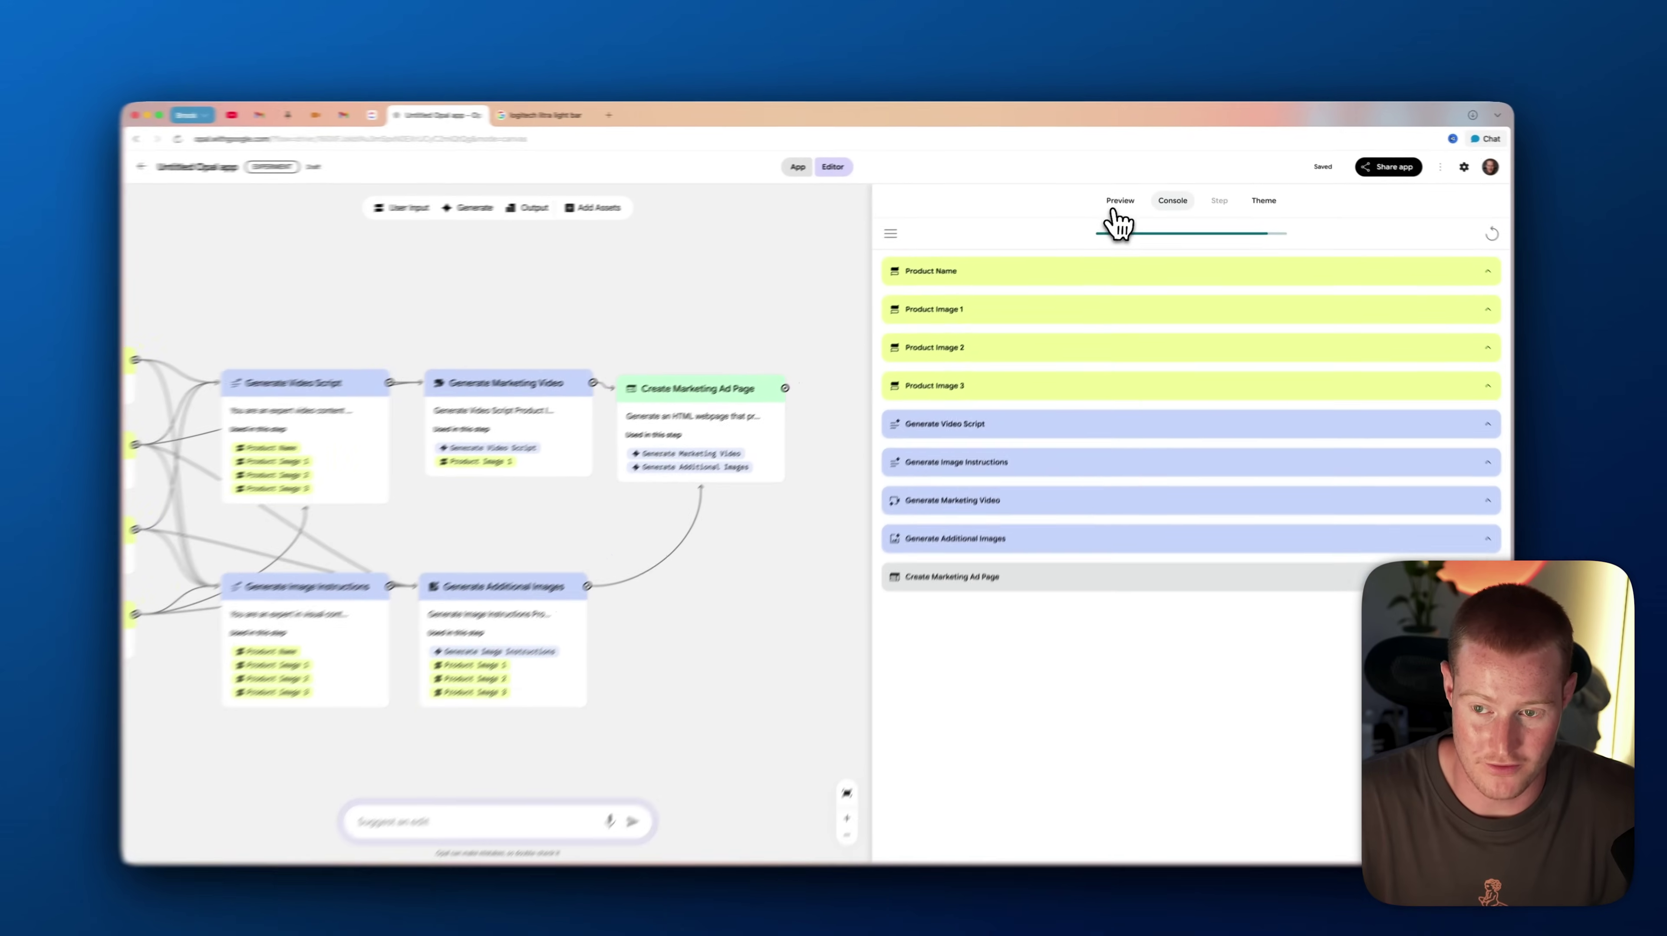
left_click(1123, 196)
Review the Generate Video Script output, then scroll down to the finished desk-lamp ad page
left_click(1177, 218)
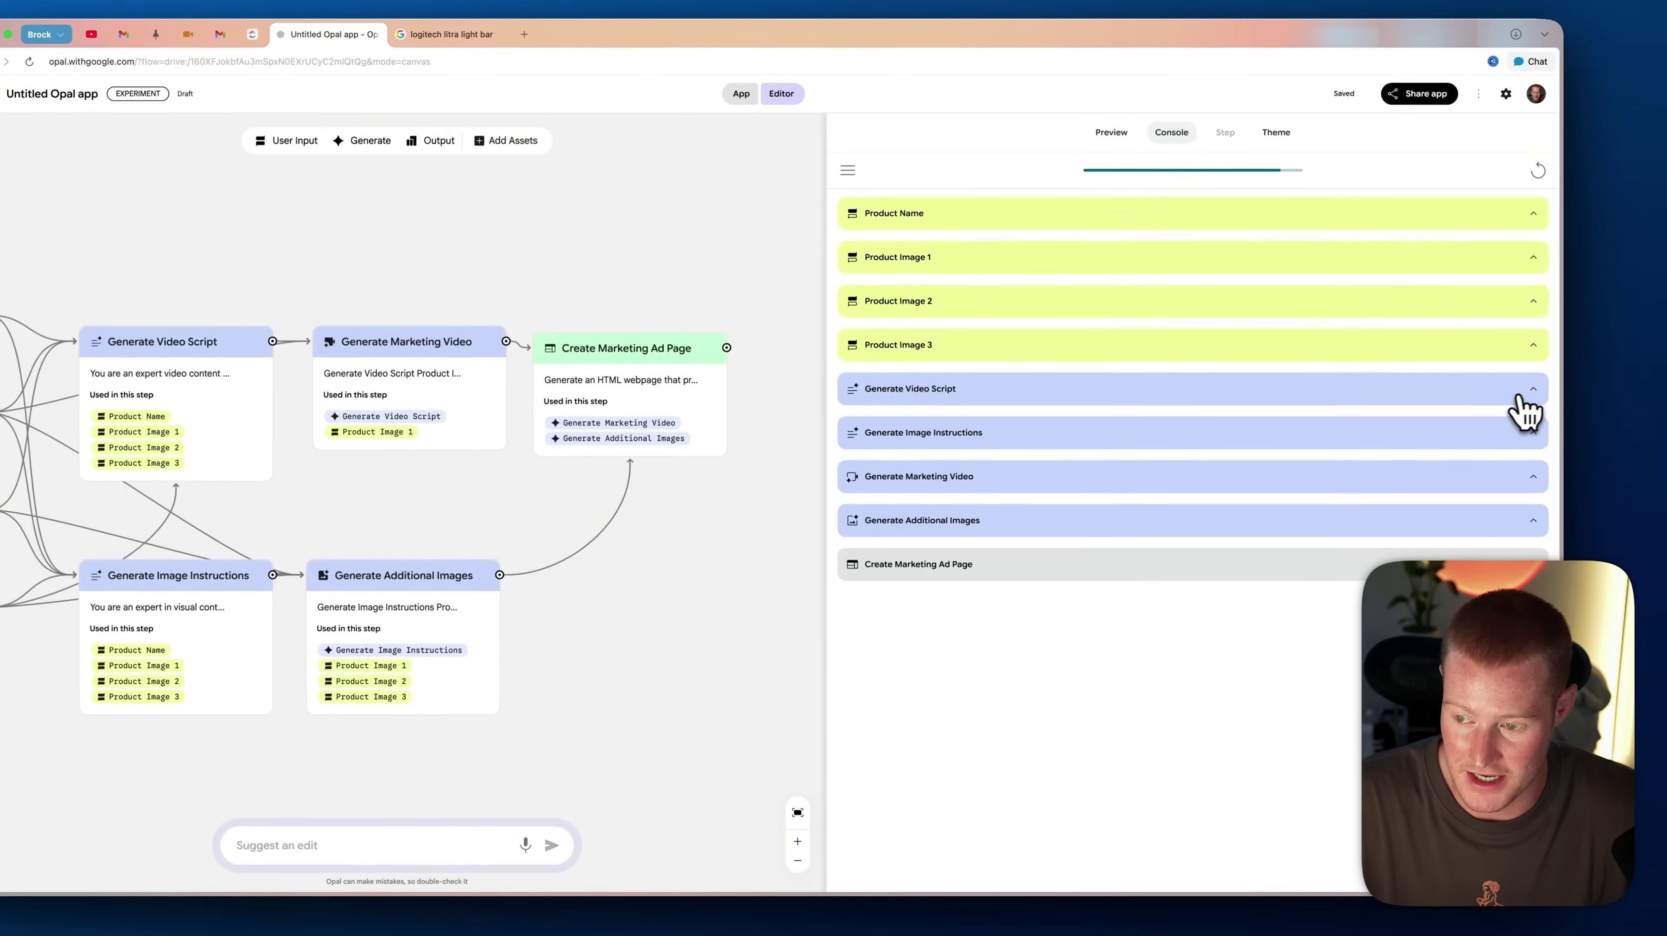
left_click(1554, 417)
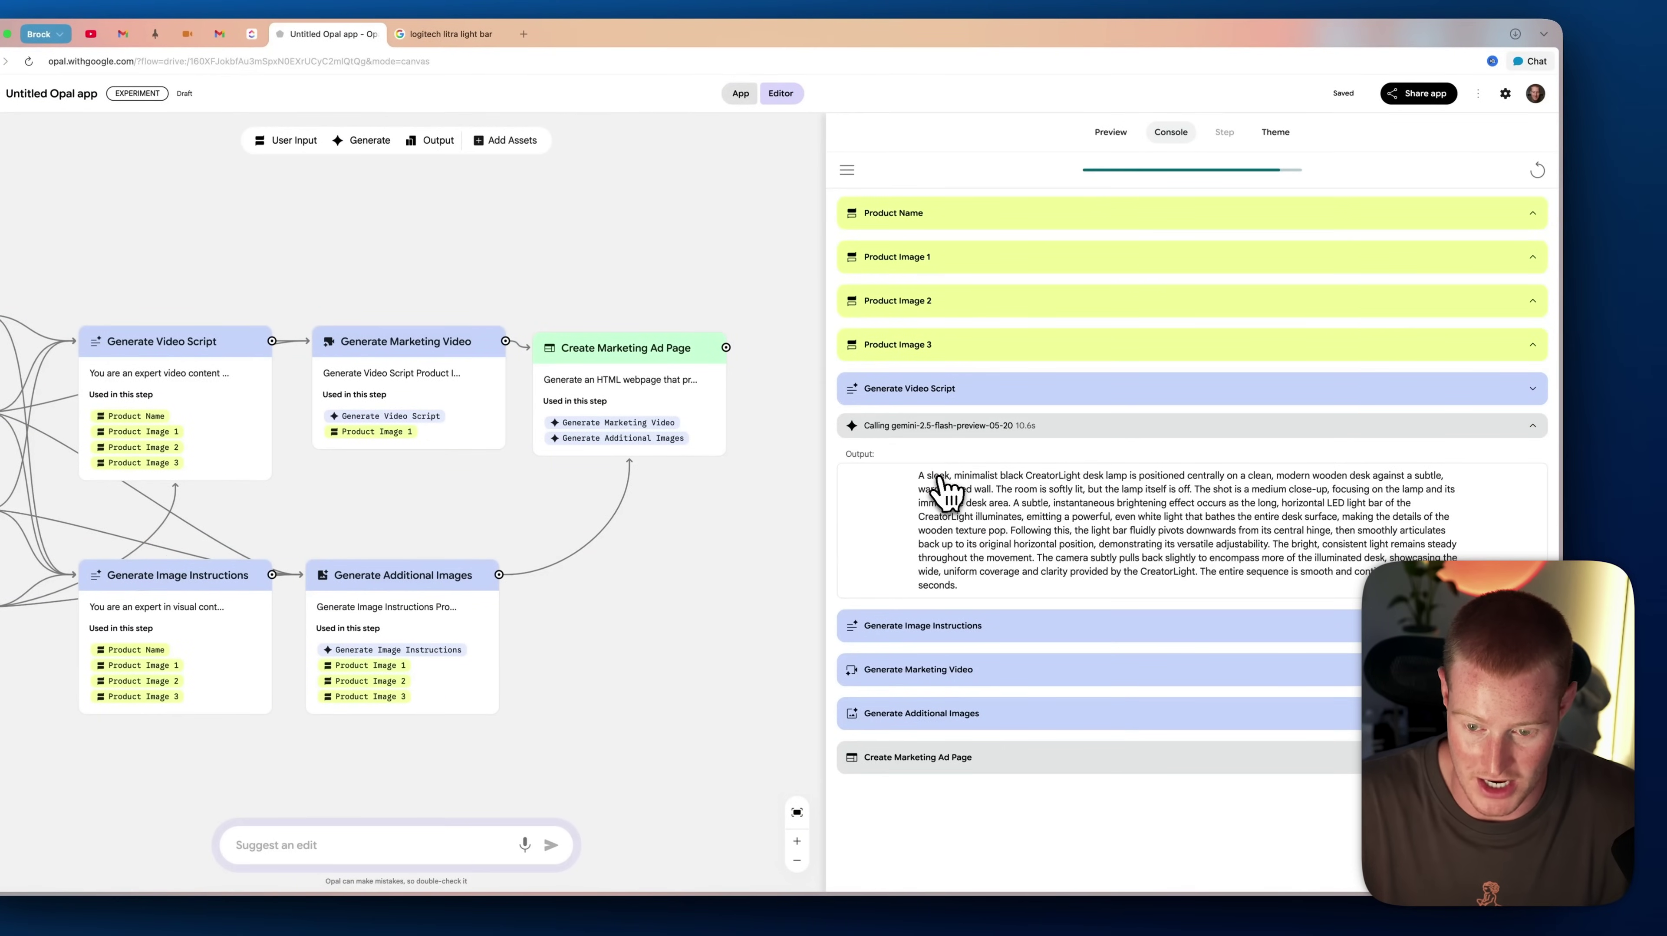
left_click_drag(920, 477, 993, 593)
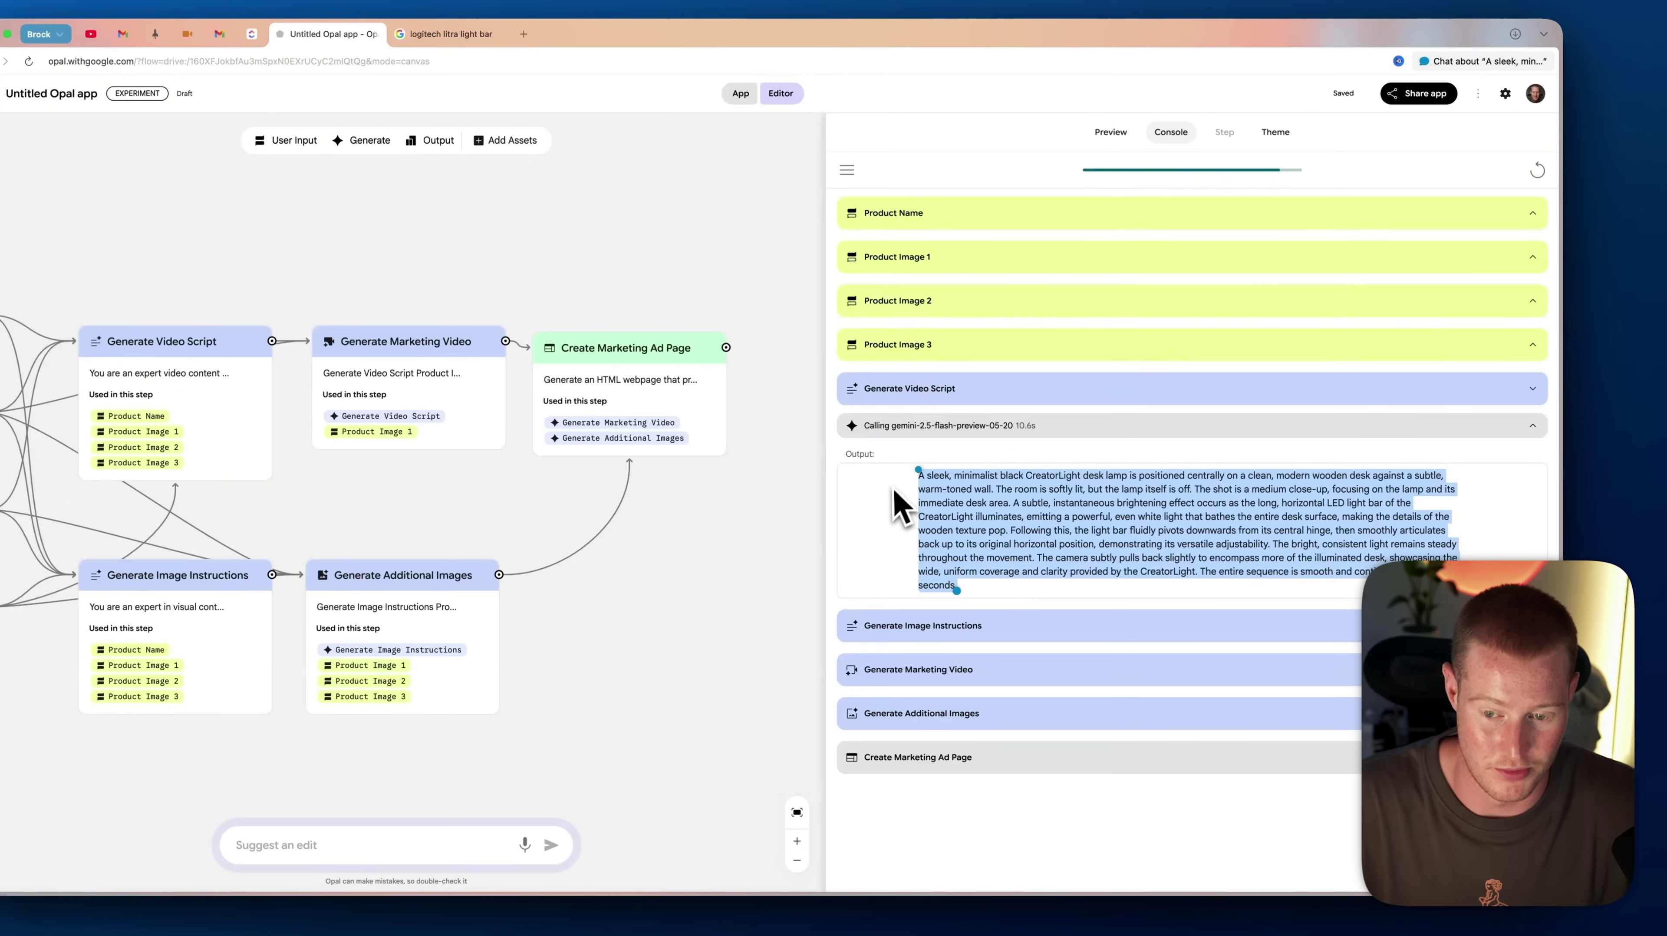
left_click(903, 505)
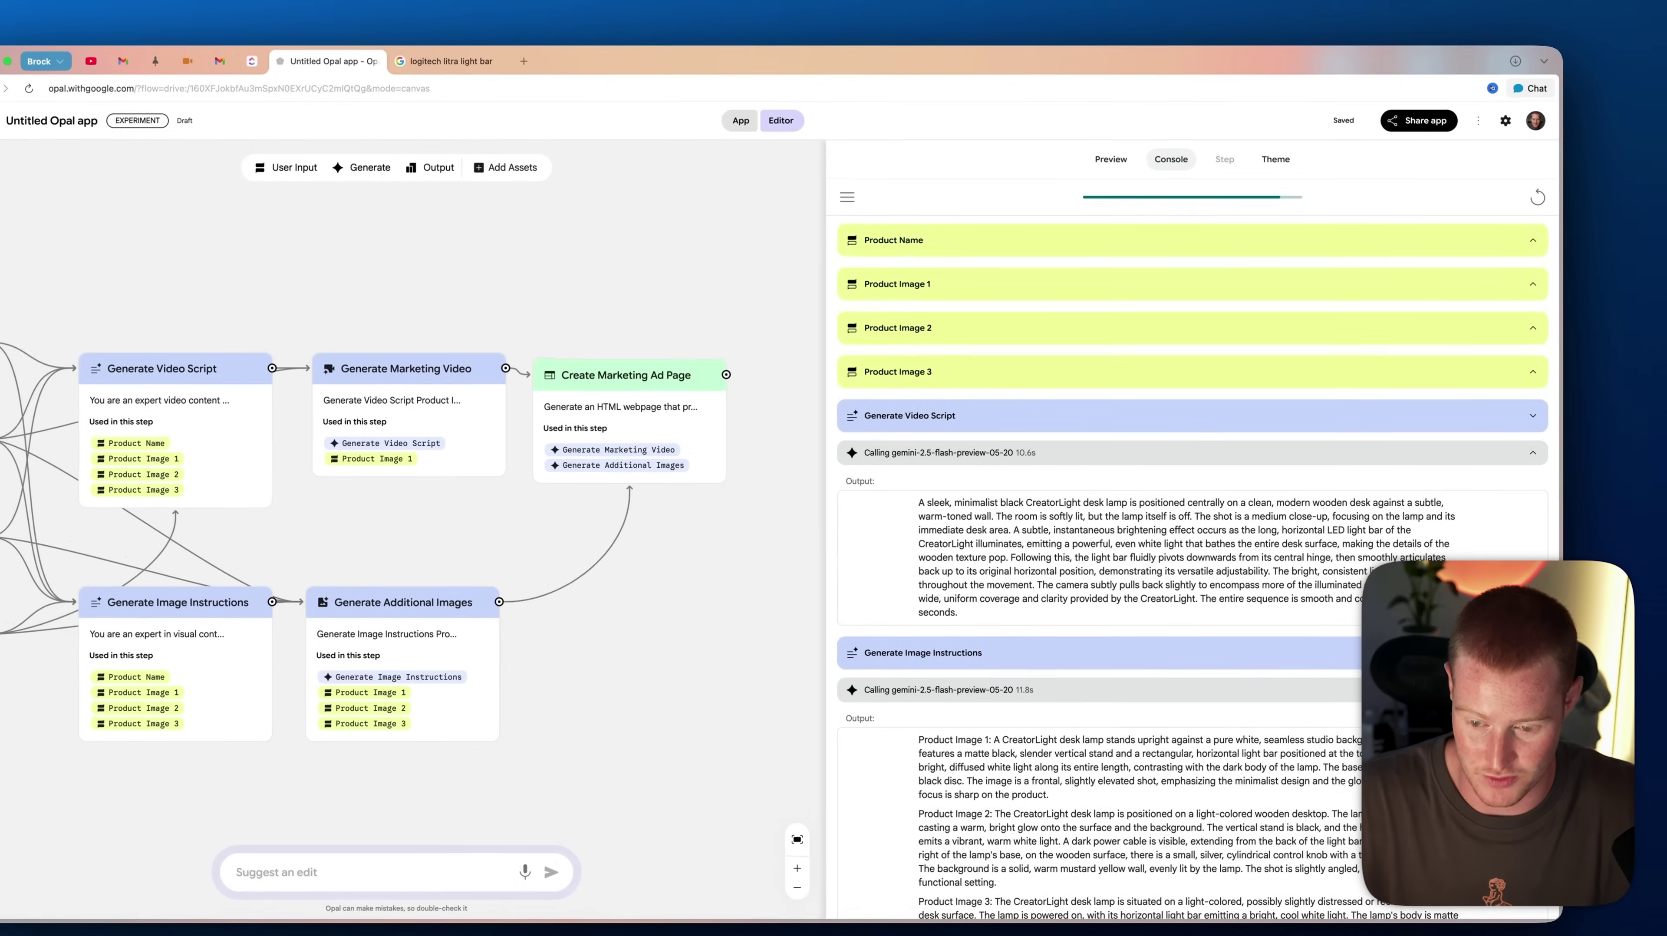
scroll(1251, 613, "down", 5)
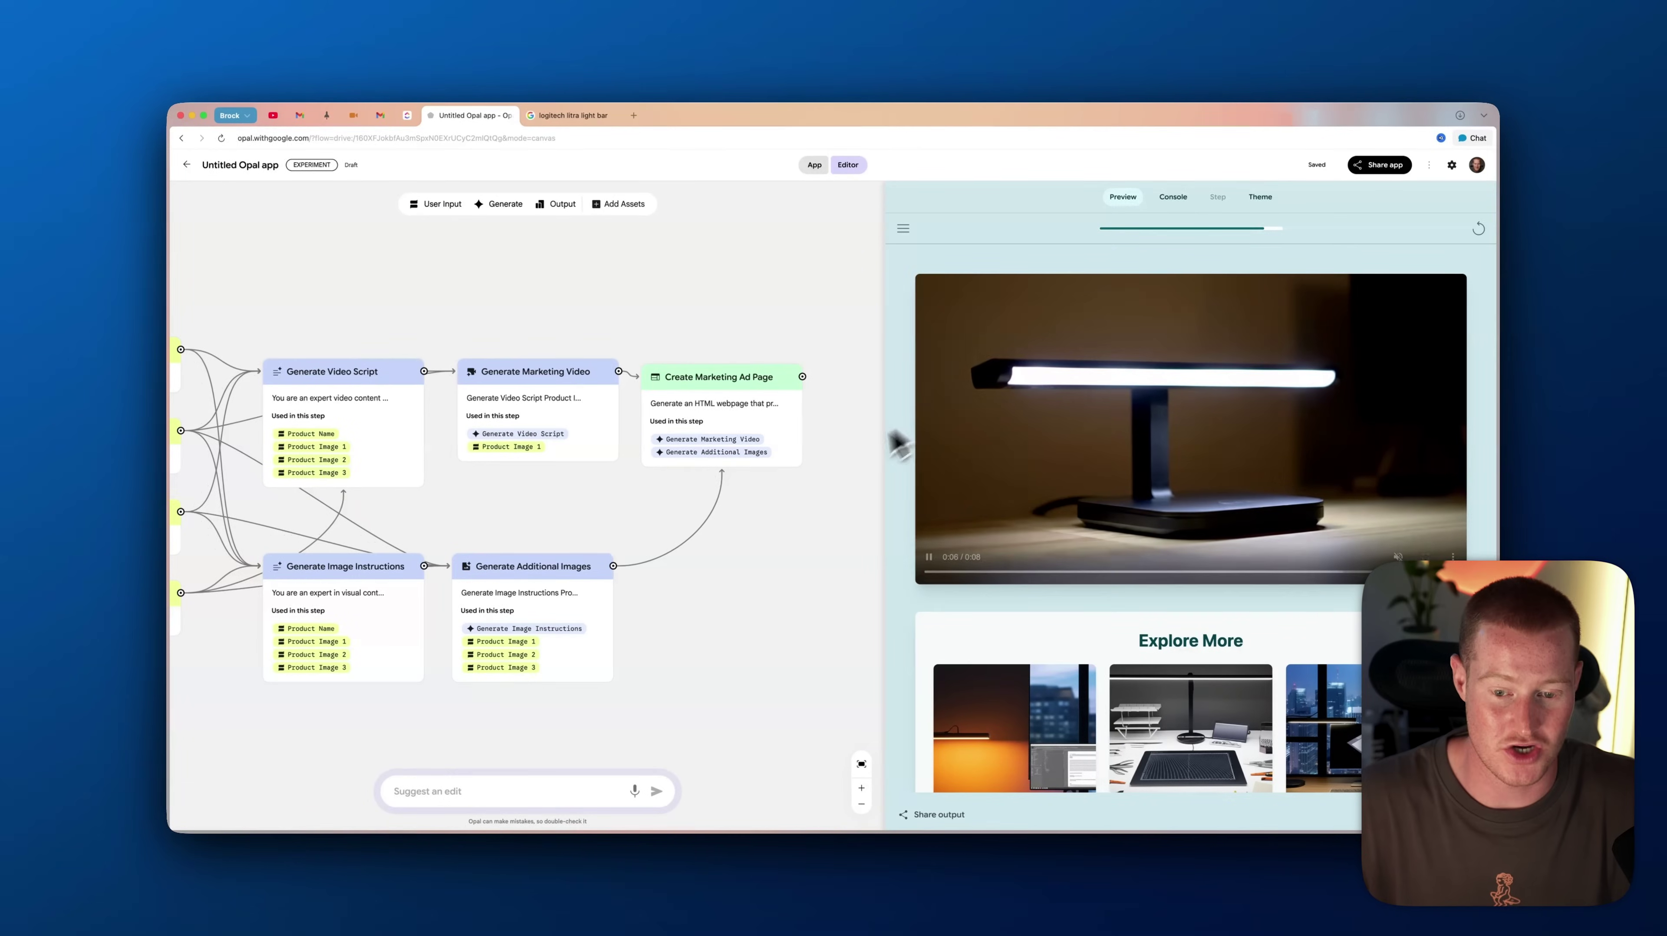
Pan the canvas left and right to locate the Generate Marketing Video node
scroll(705, 534, "left", 5)
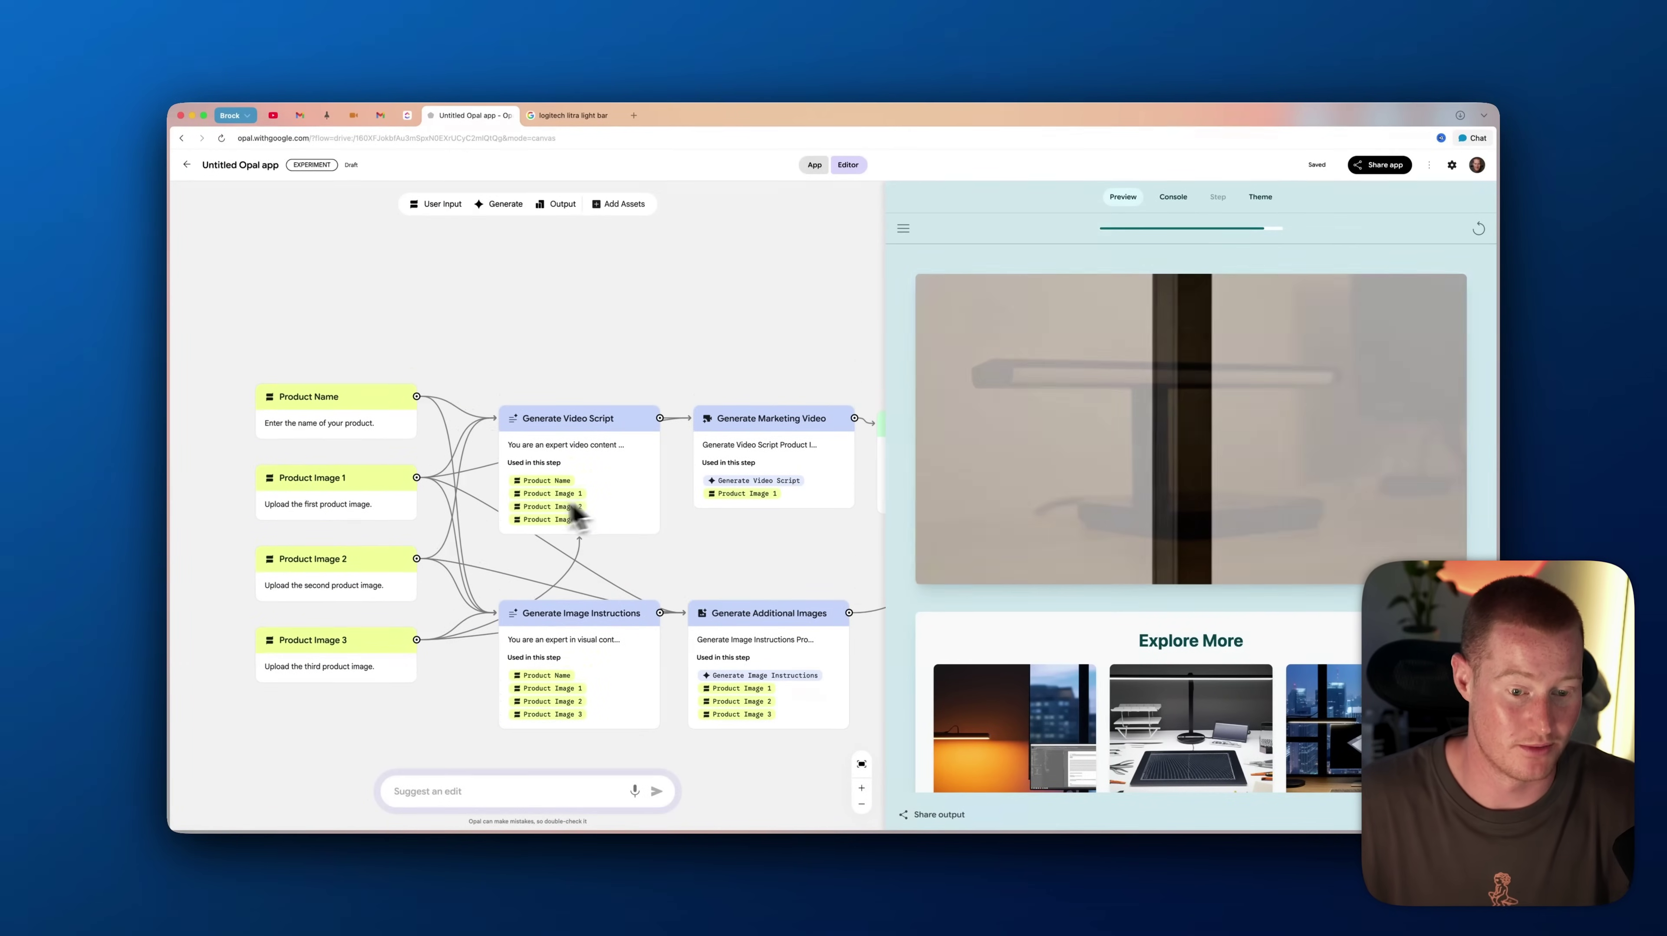
scroll(522, 524, "right", 6)
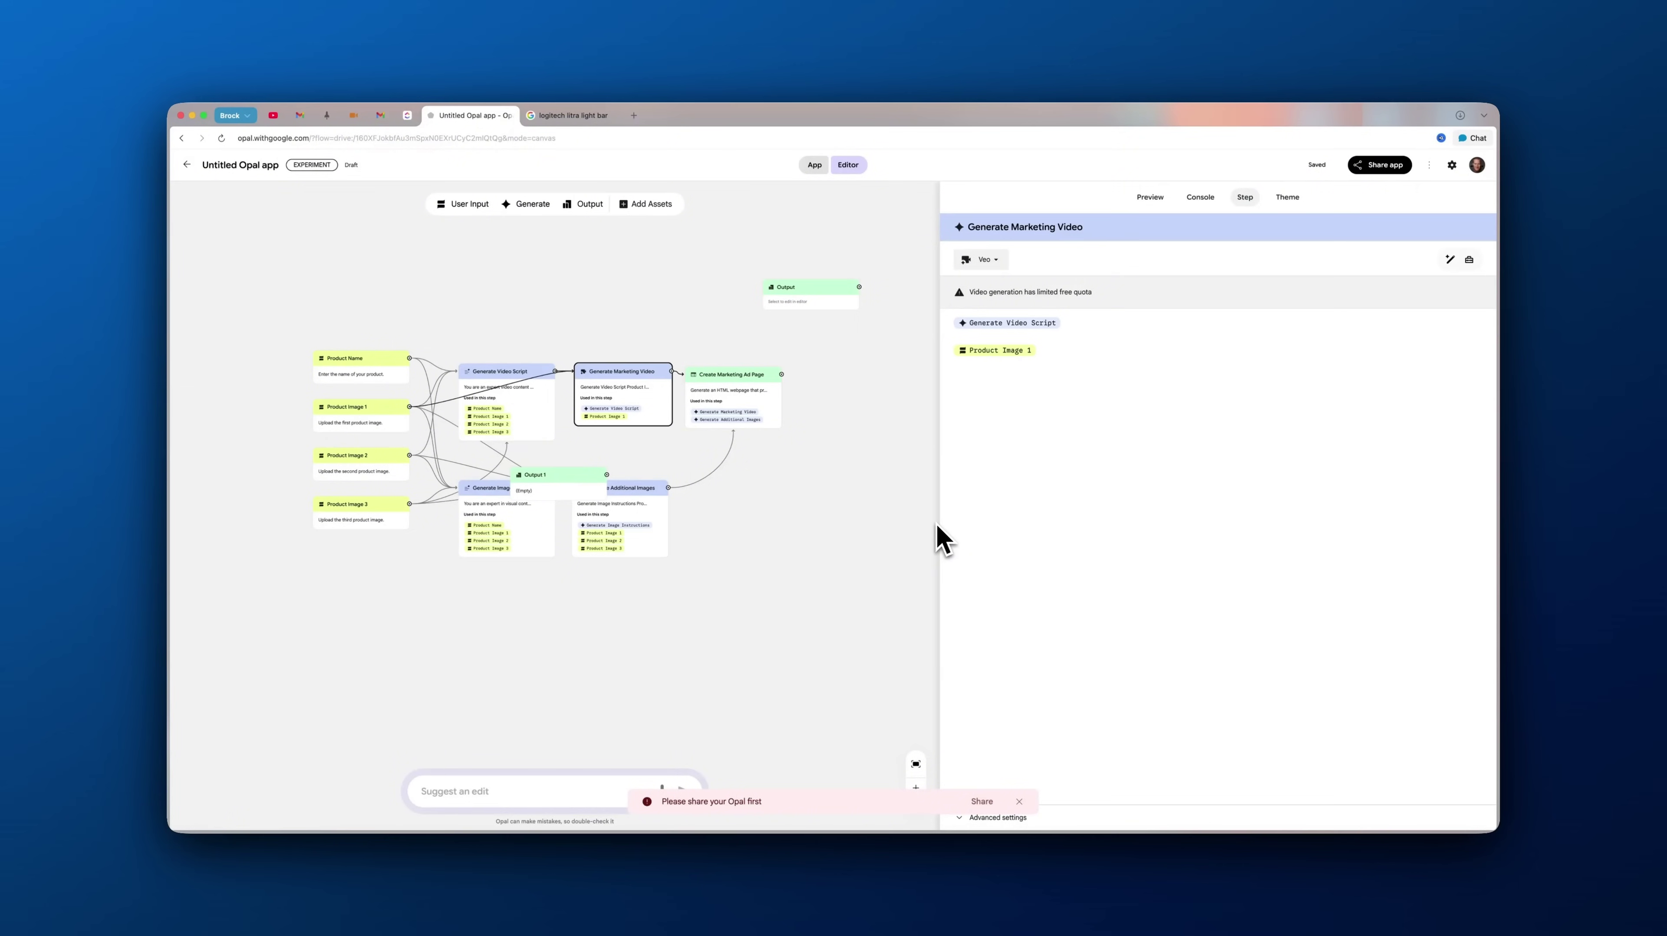
Inspect the video step's Tools menu and model list, keeping Veo selected
scroll(934, 534, "up", 1)
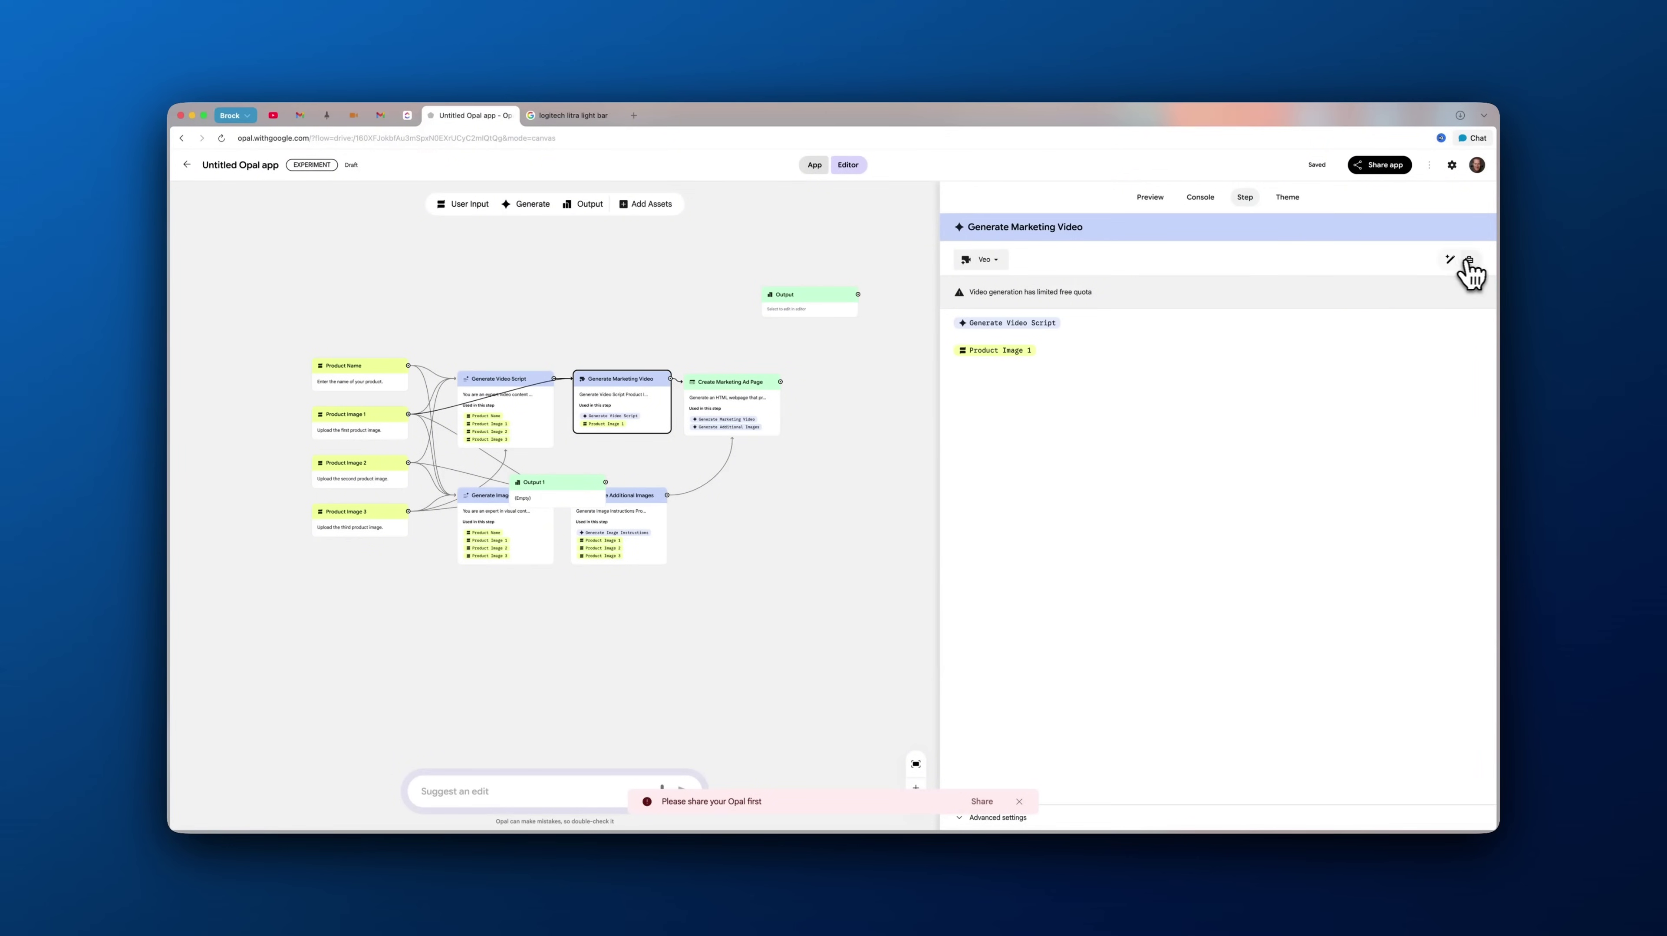
left_click(1470, 261)
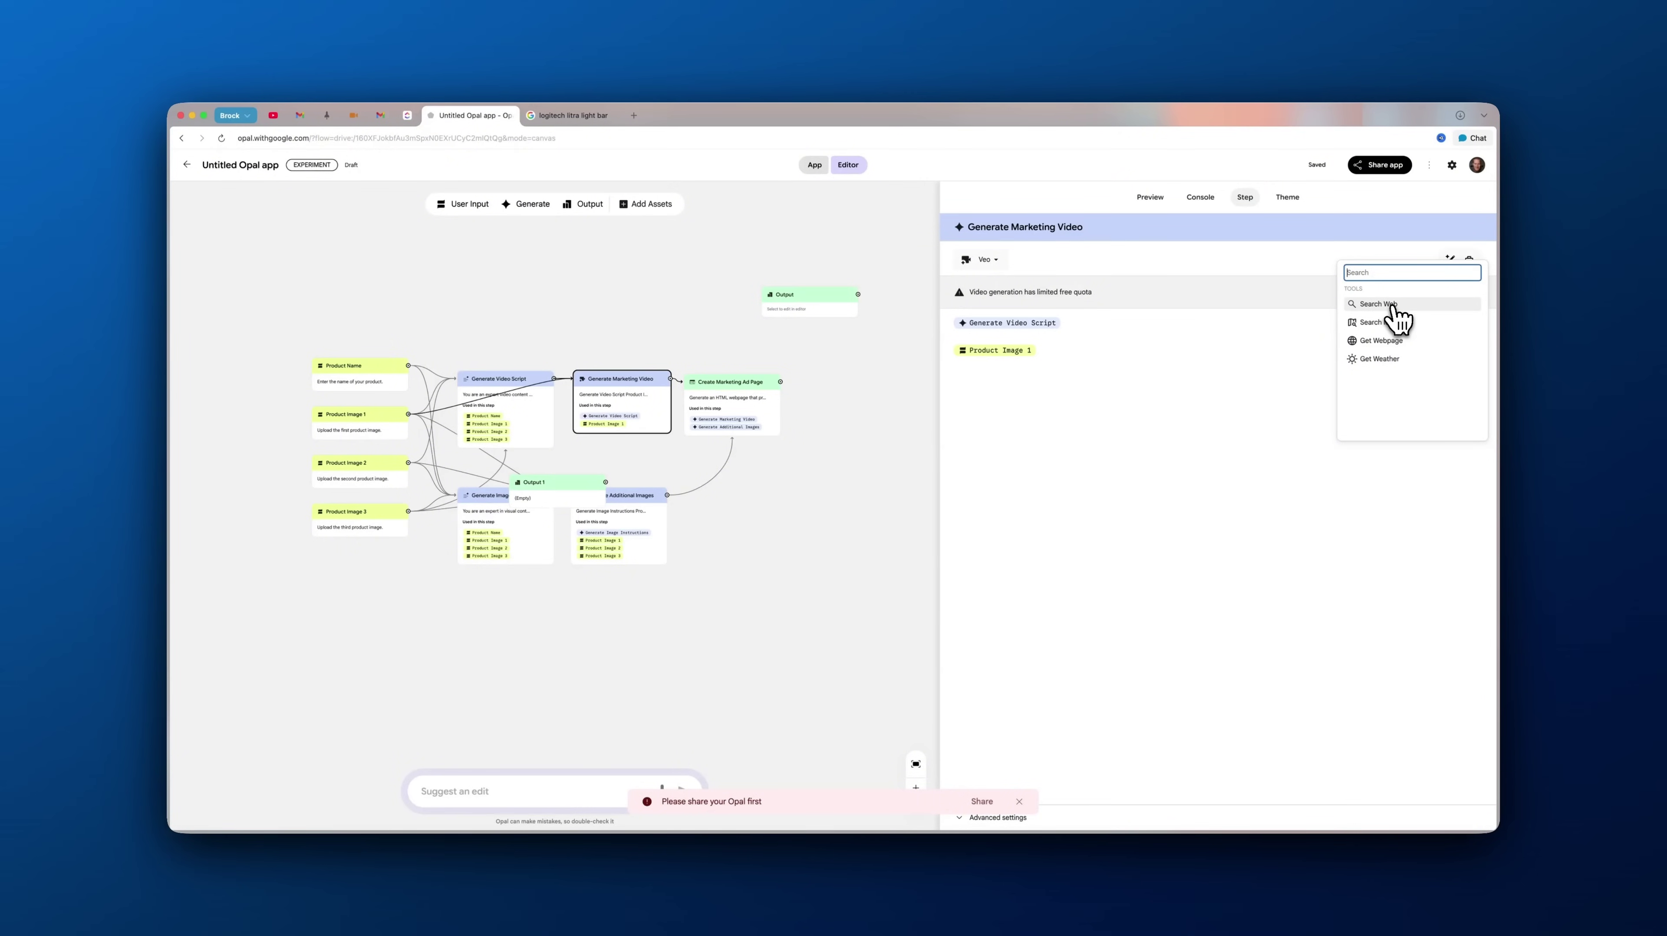
left_click(982, 259)
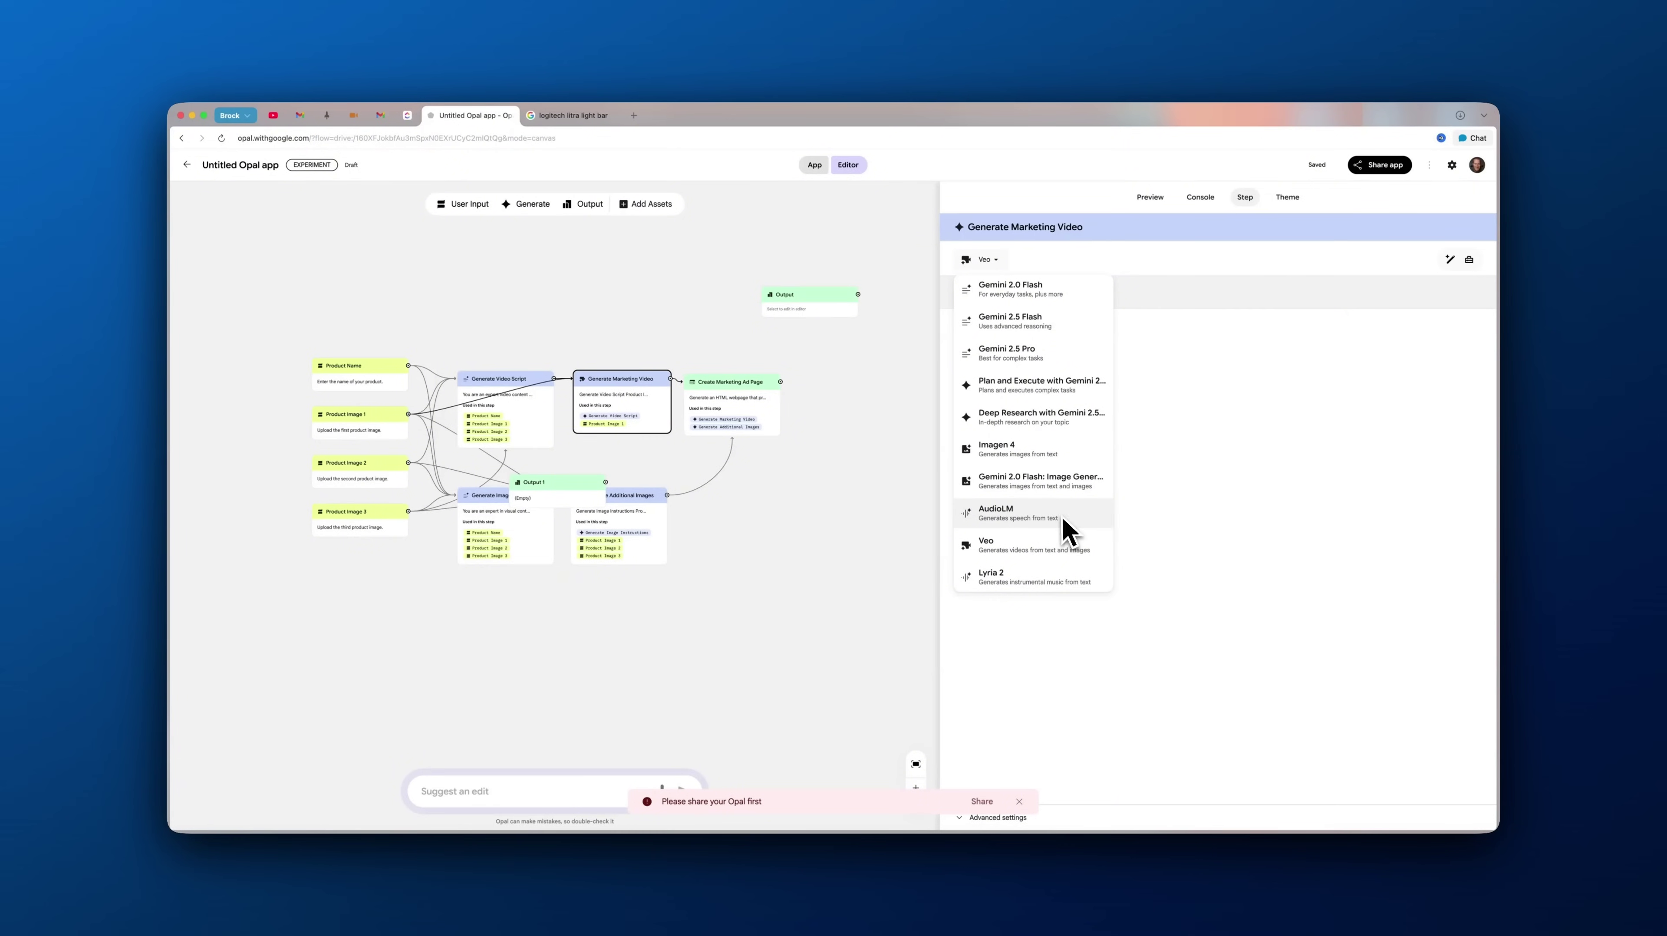
left_click(1153, 283)
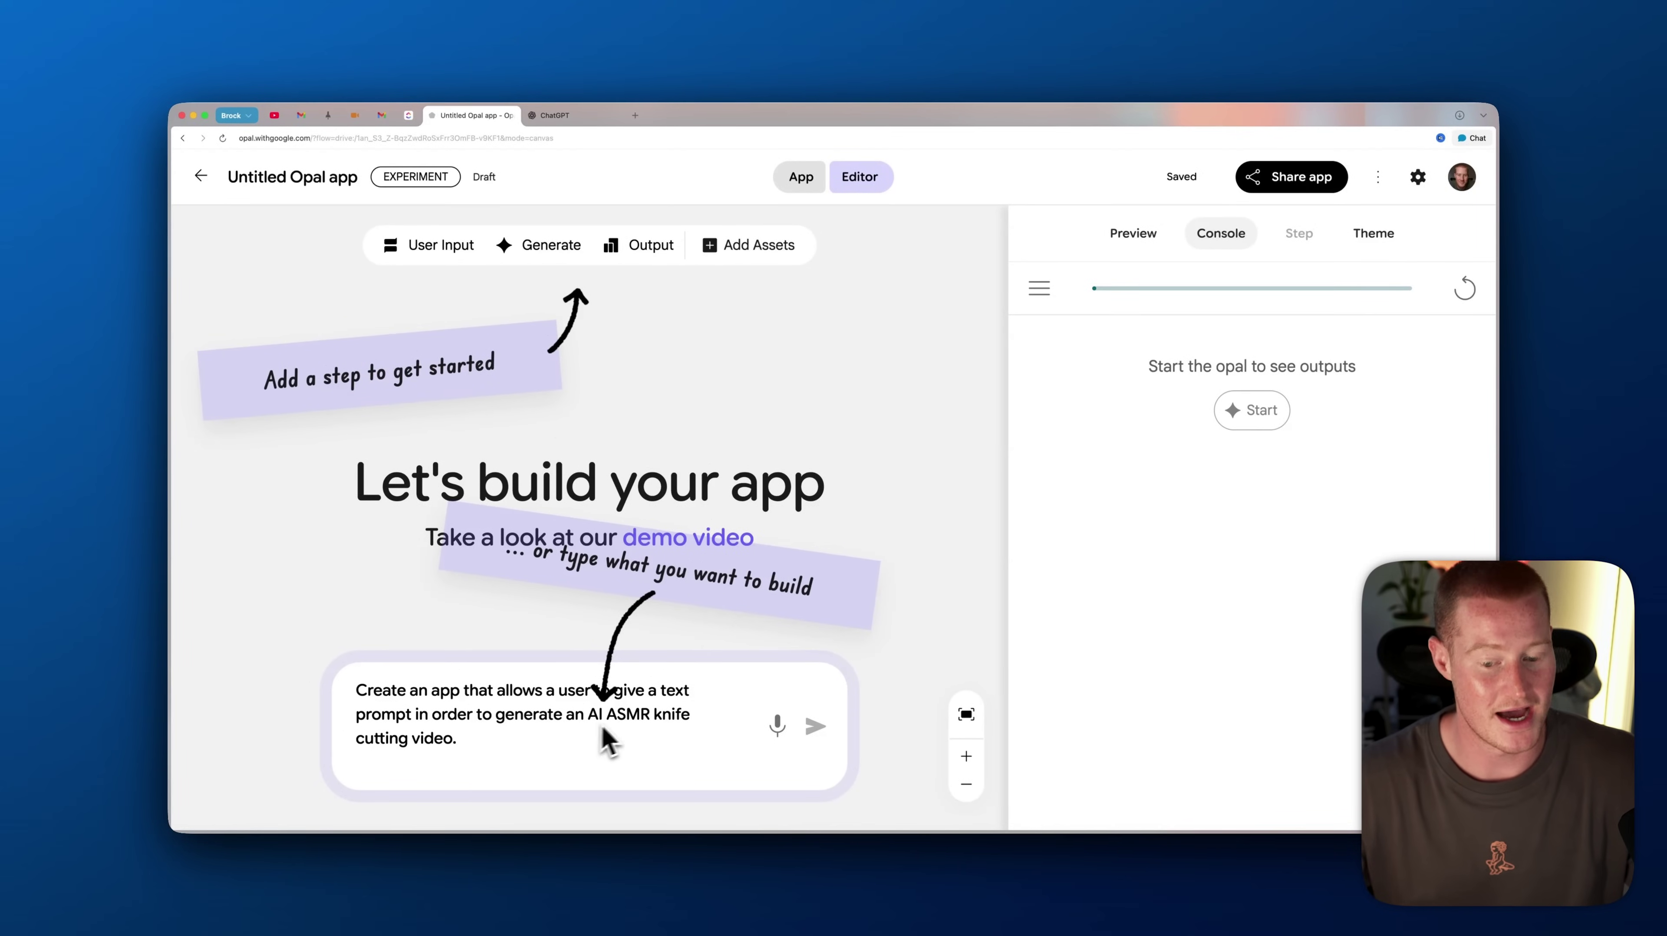
Add the three-videos requirement to the ASMR description, zoom to 100%, and build the app
type("Always output three different AI-generated videos so the user can pick and choose which one they like the best.")
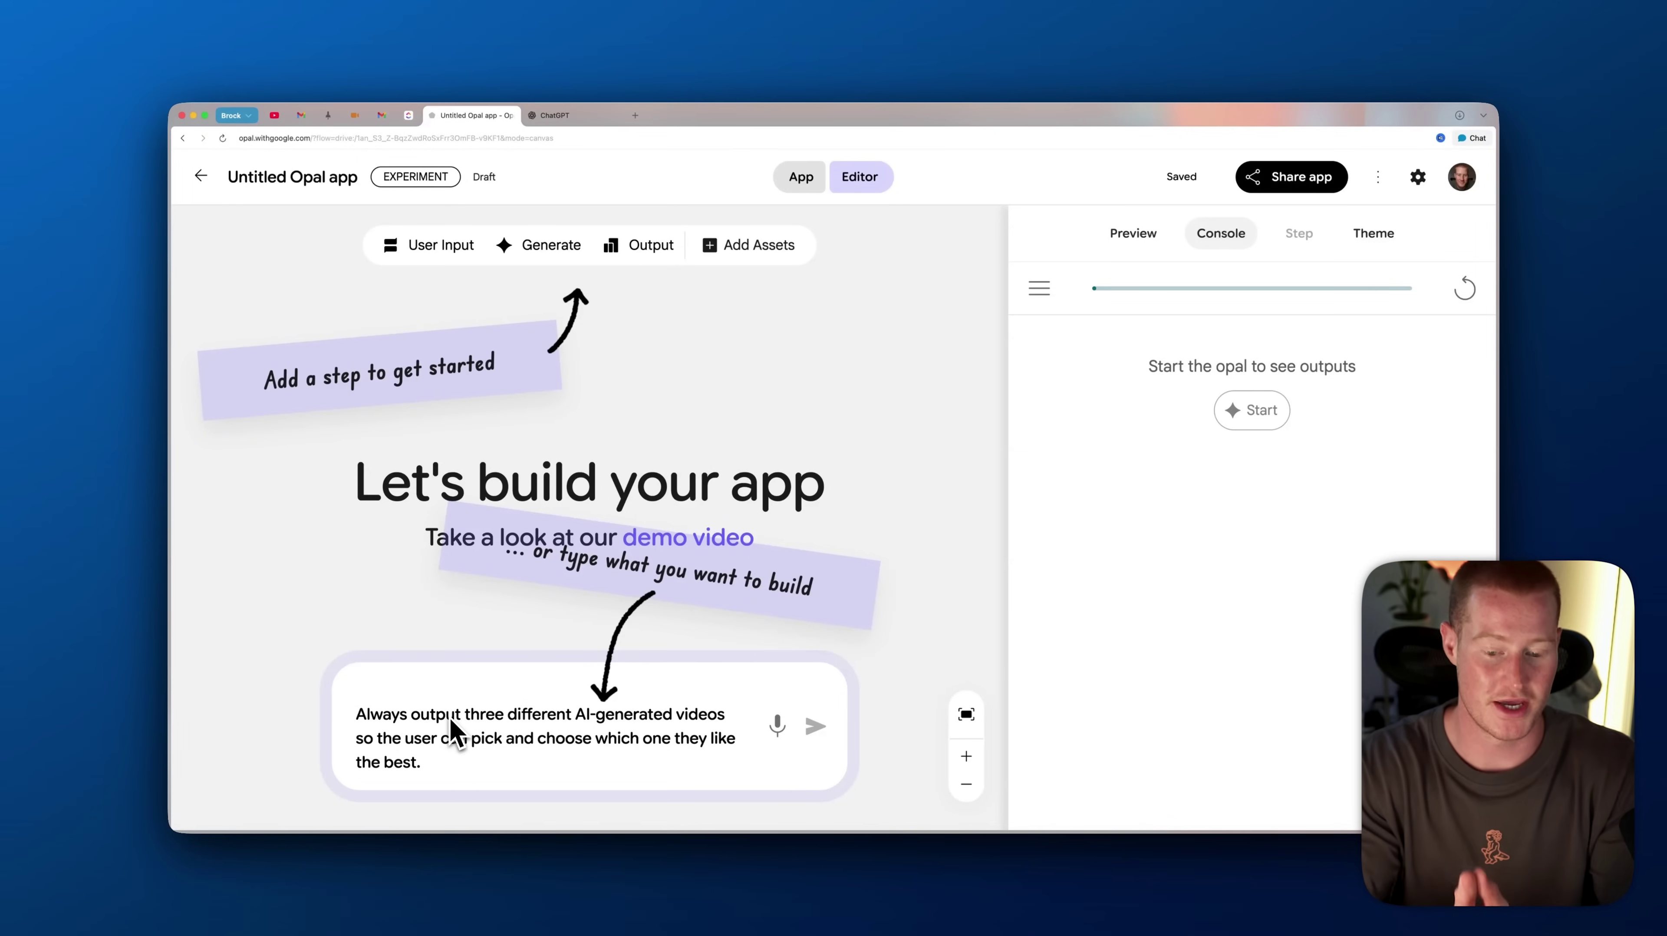
key("super+minus")
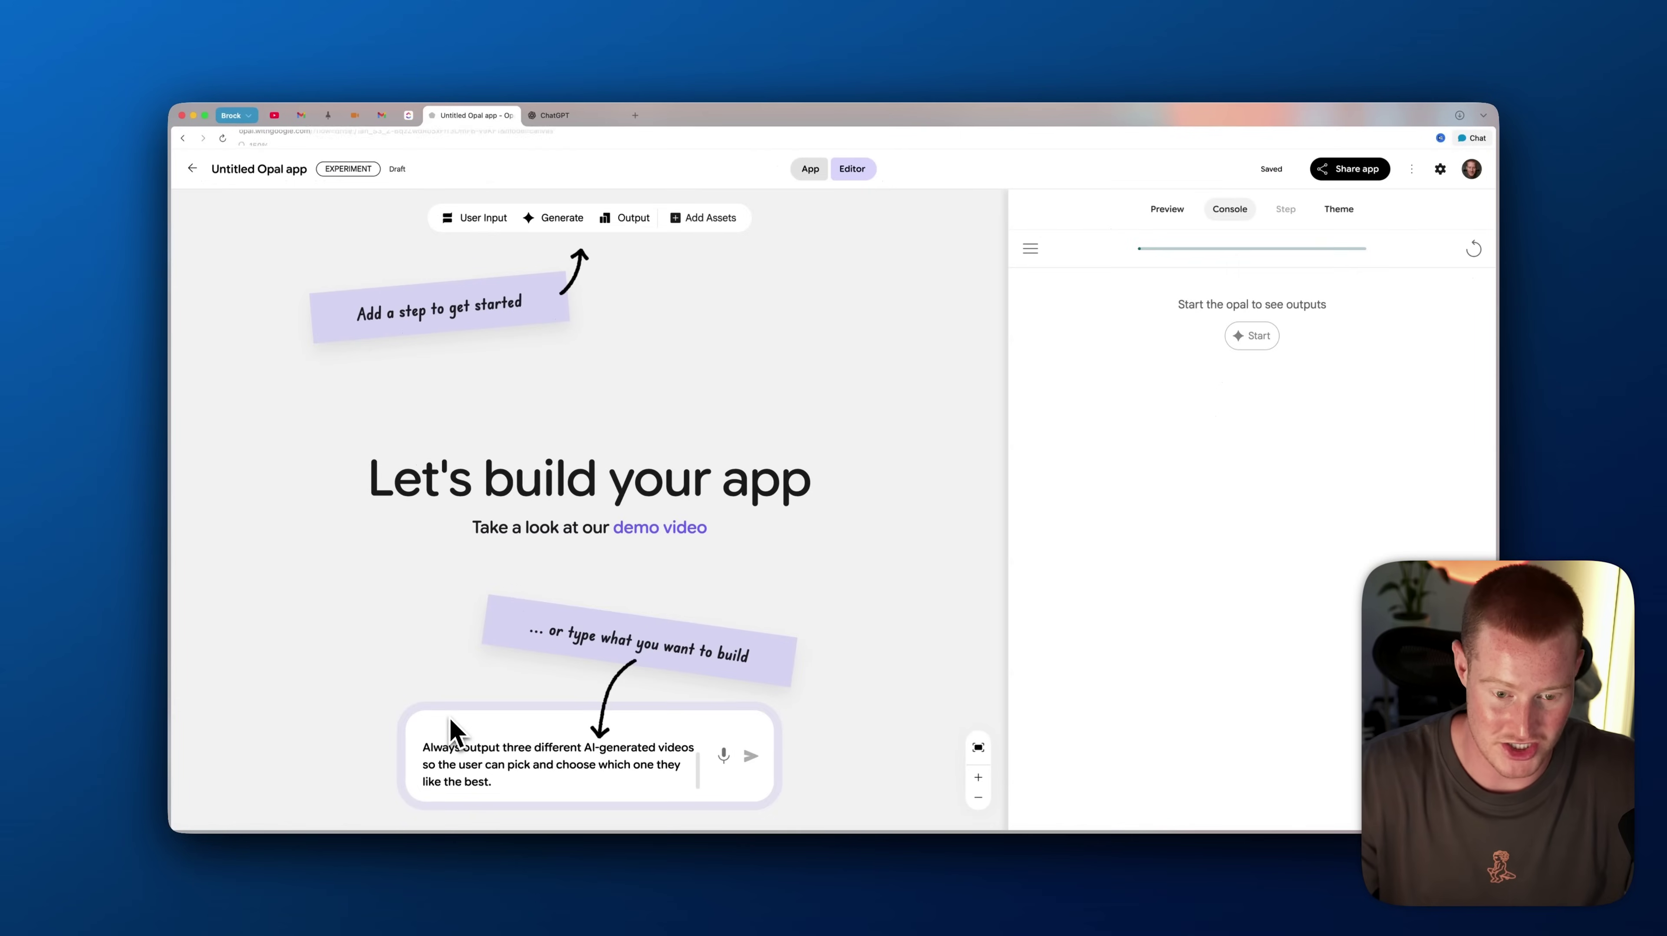
key("super+minus")
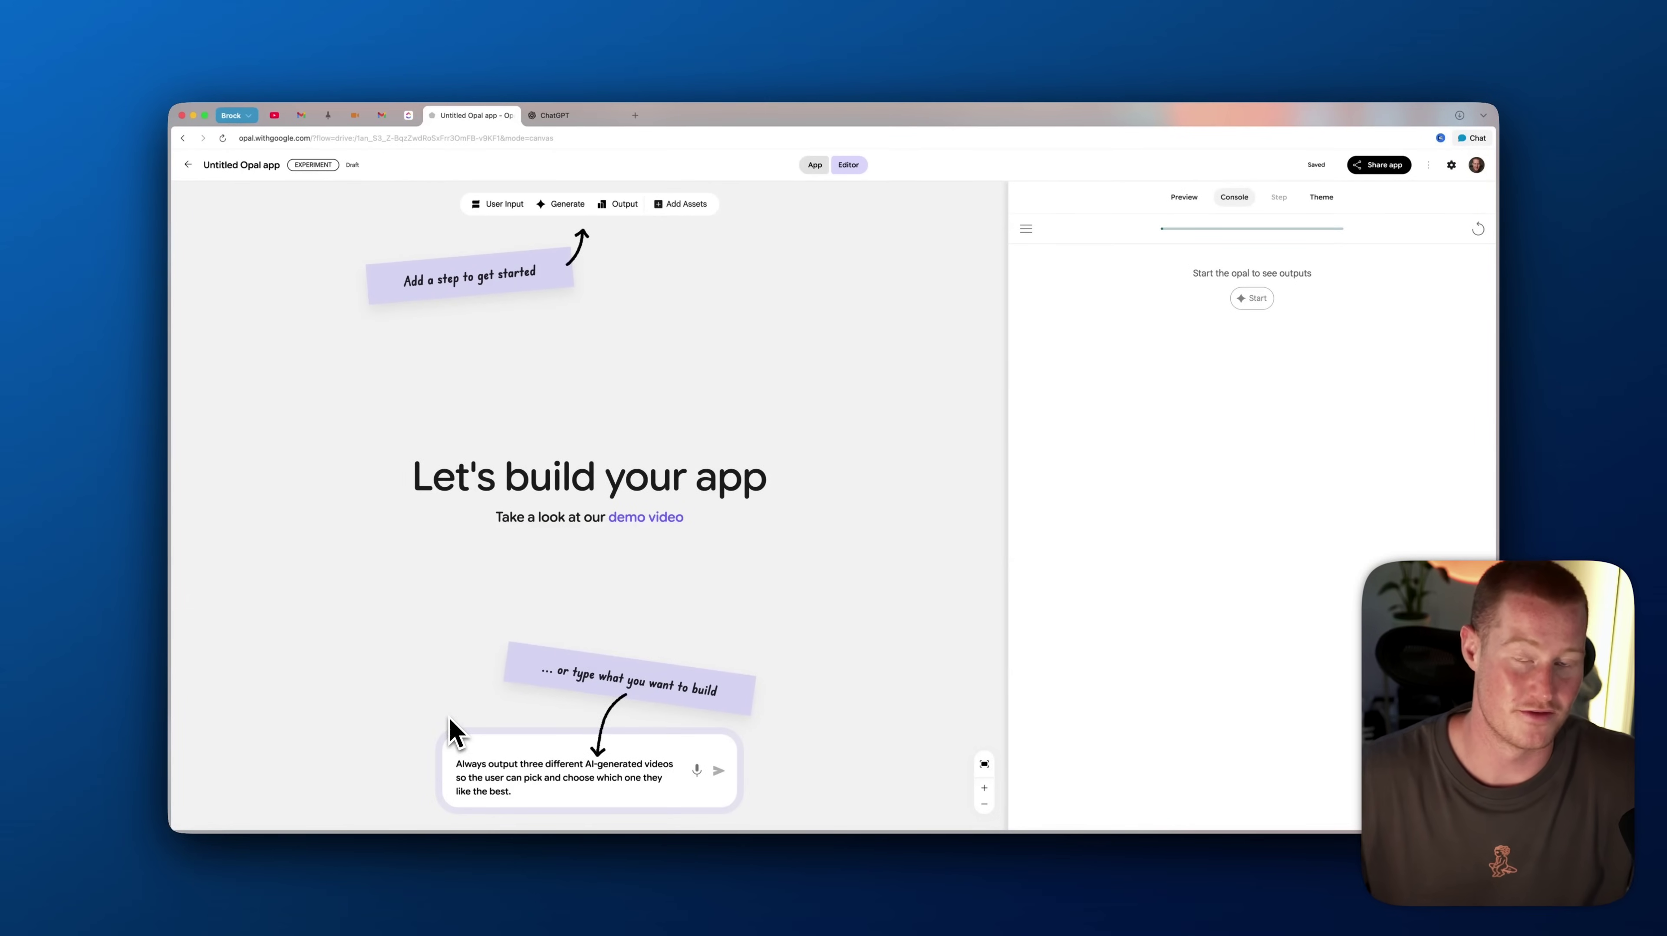
scroll(579, 790, "up", 4)
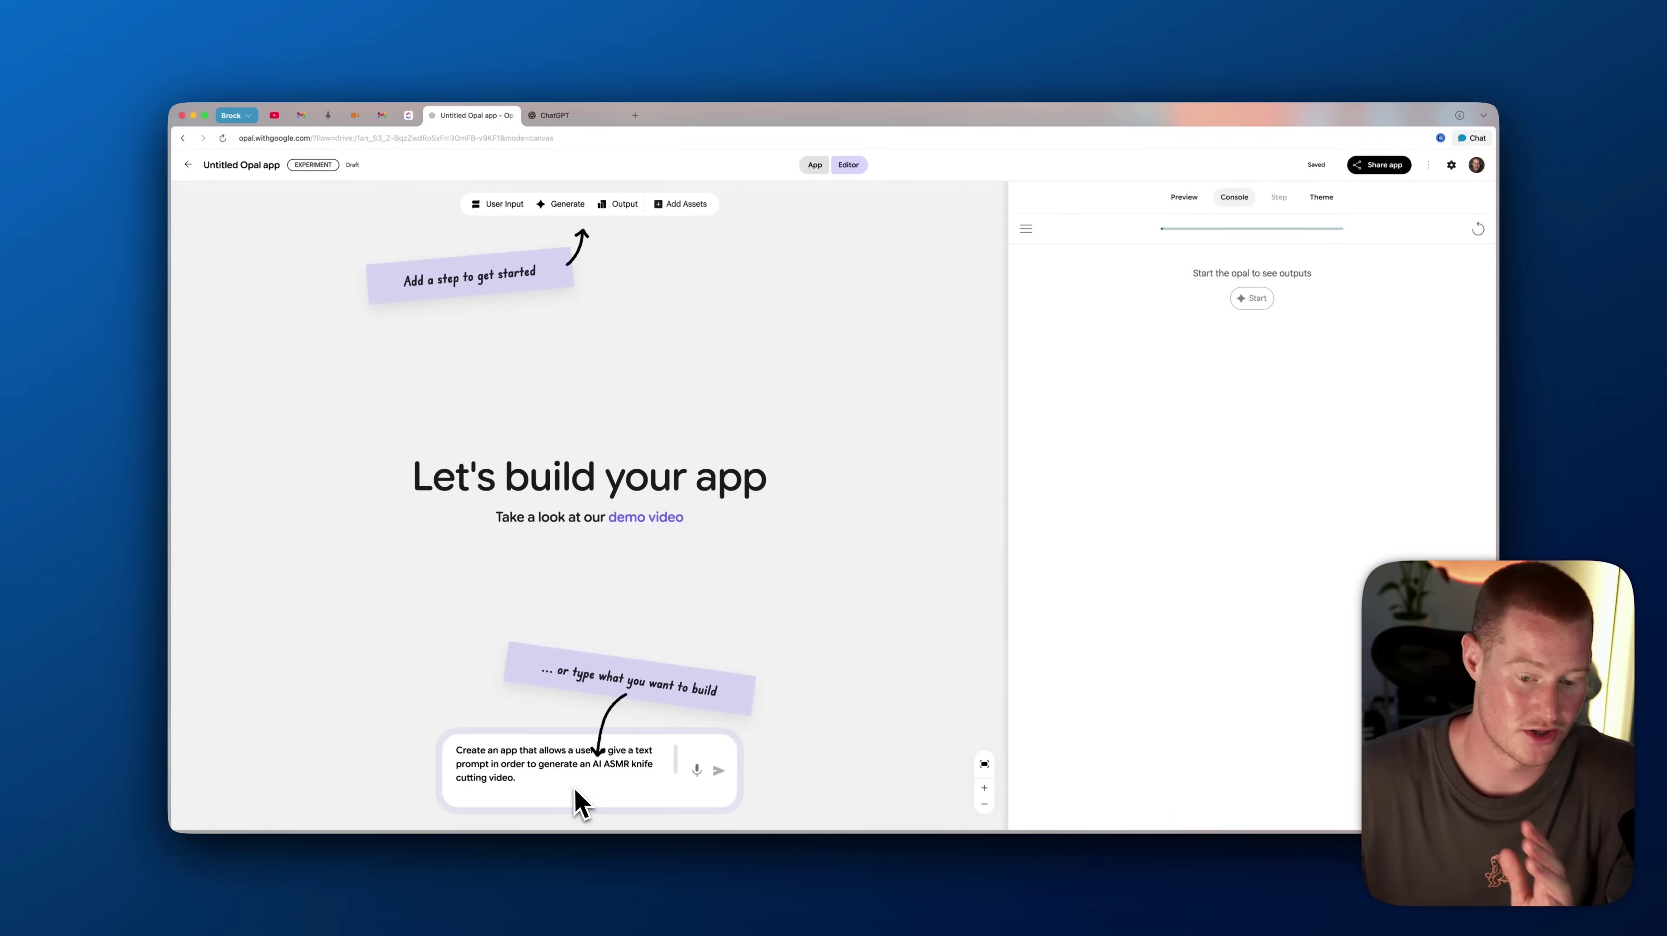
scroll(556, 774, "down", 5)
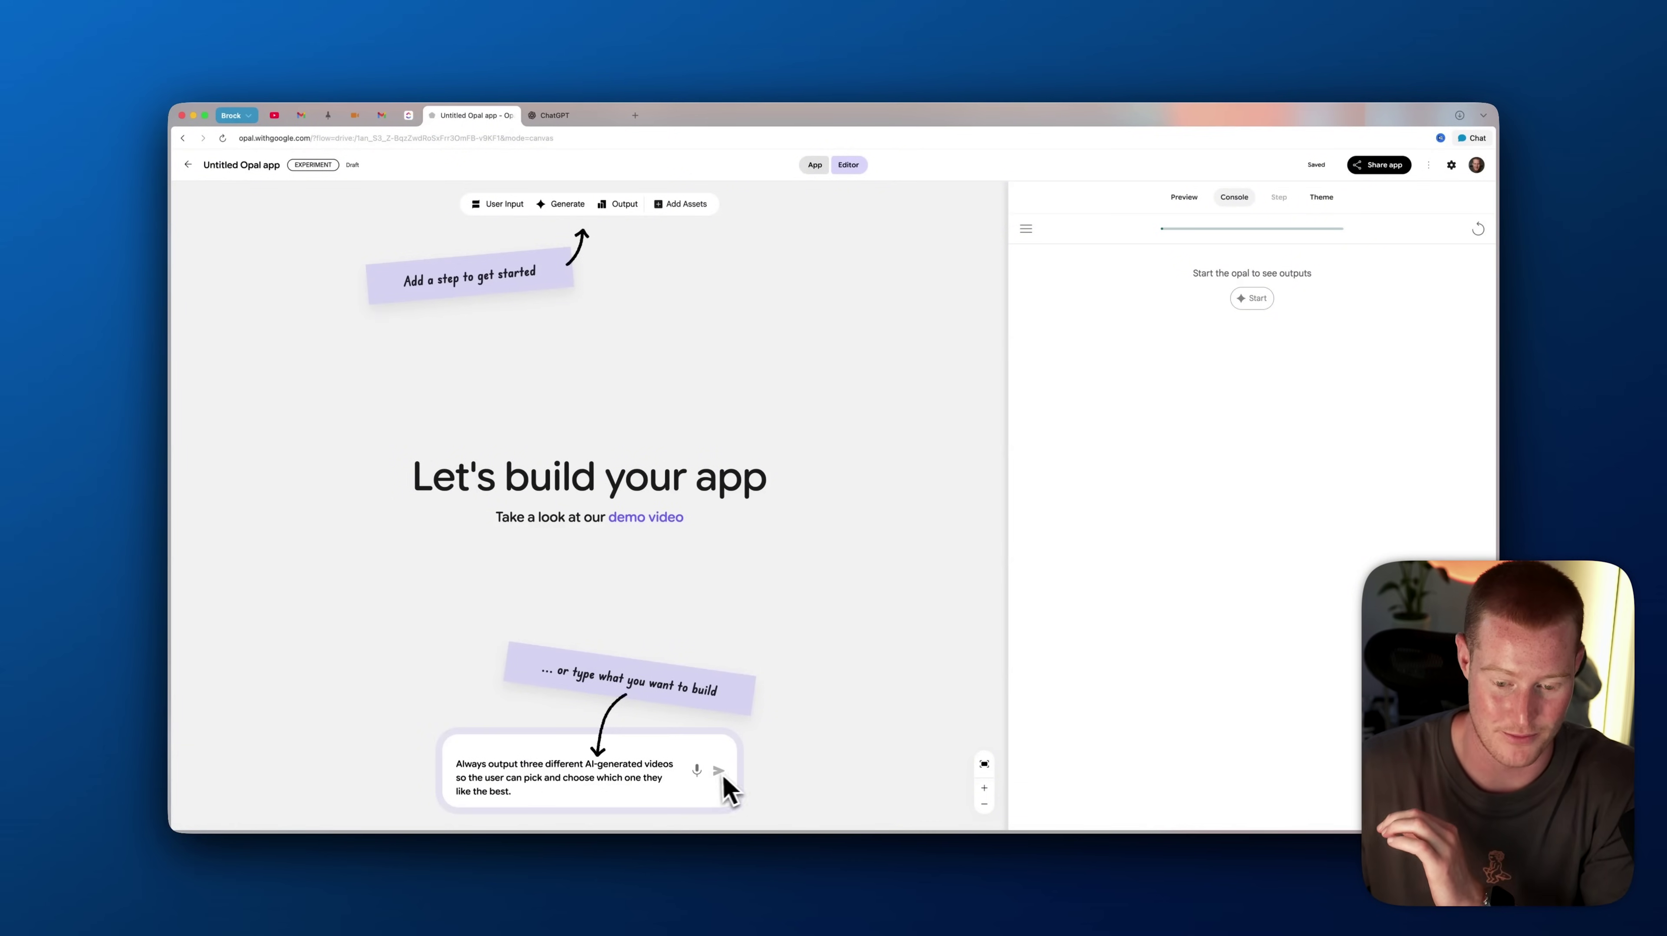
left_click(721, 774)
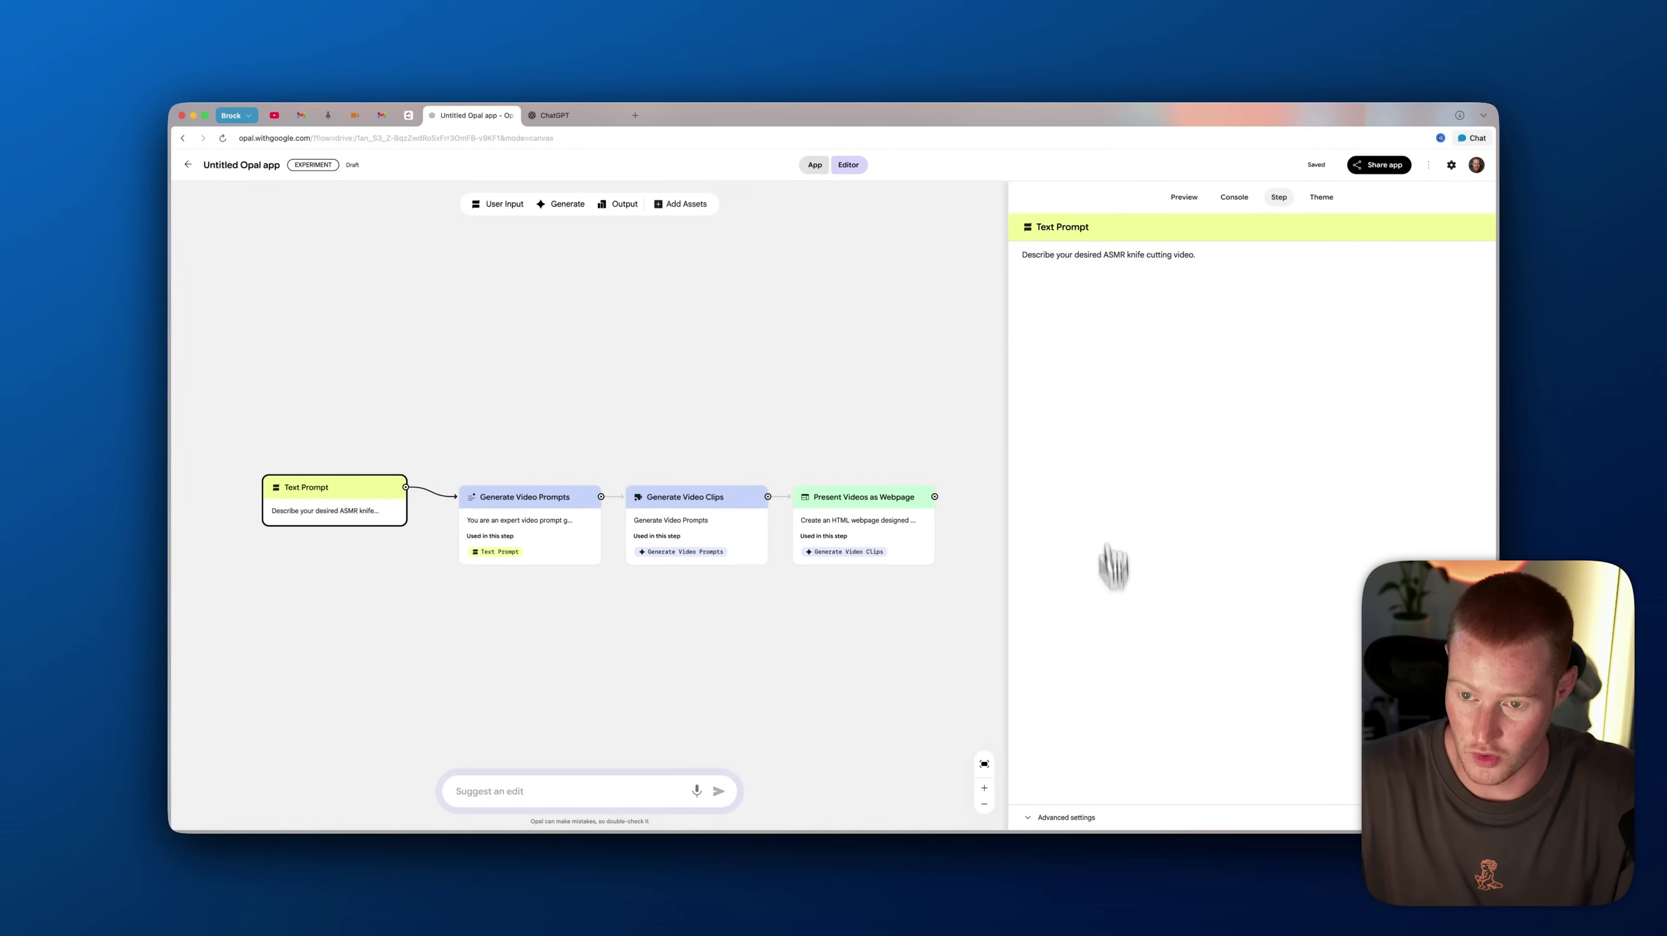
left_click(1184, 197)
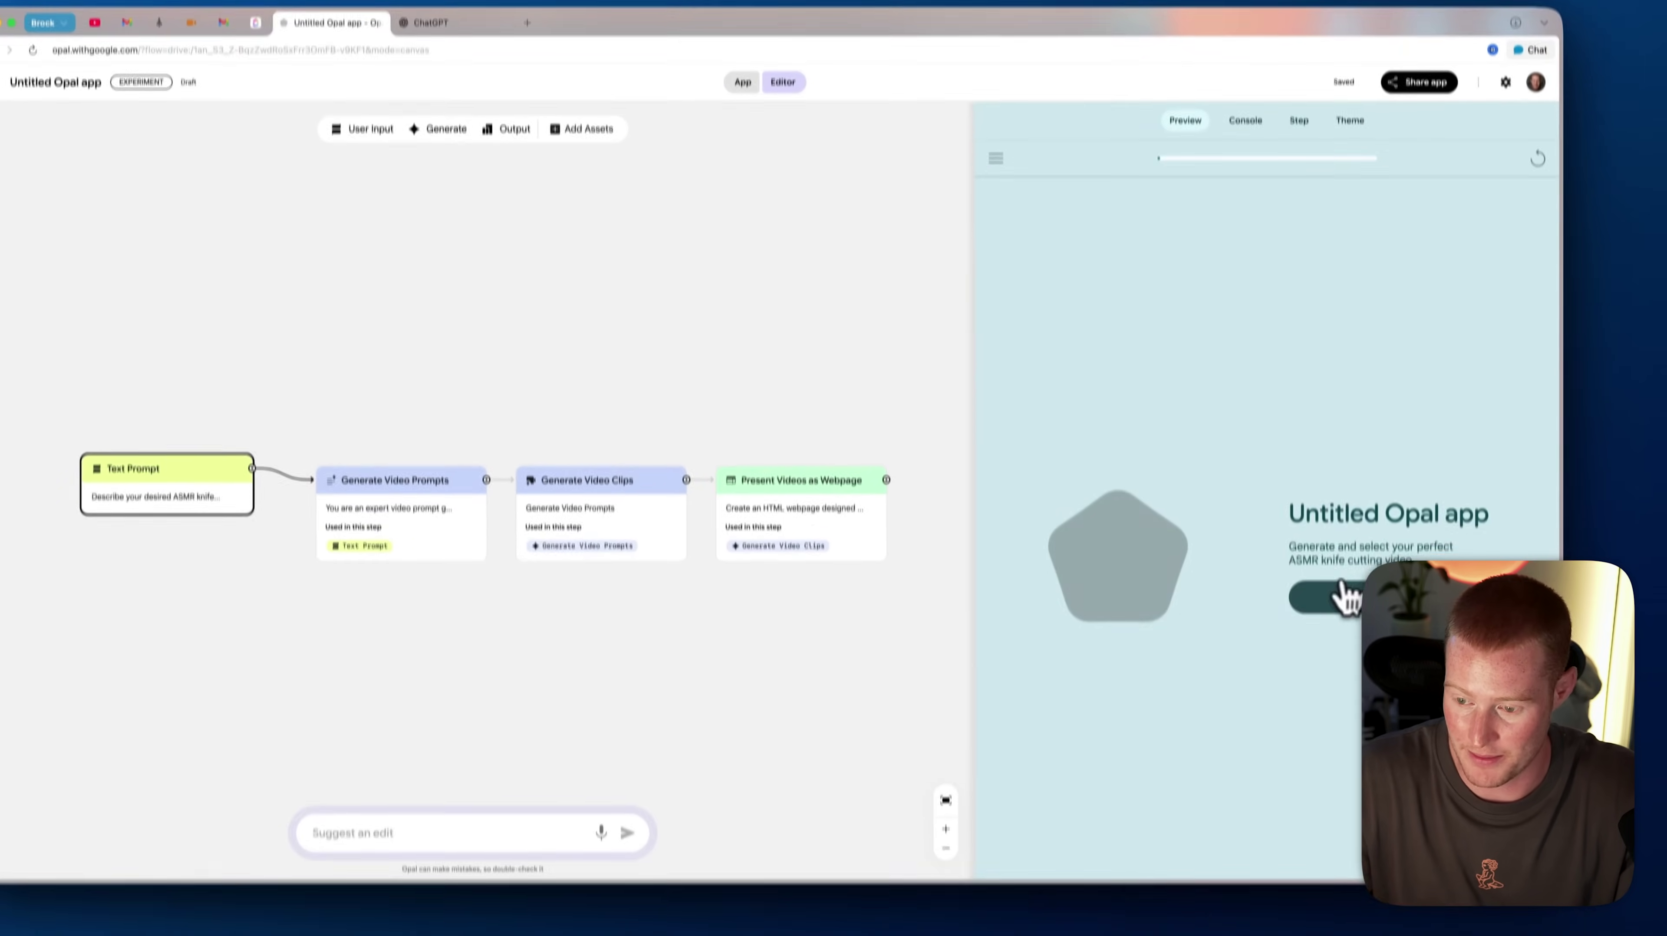
Run the ASMR app with the glass banana description and review the generated video prompts
left_click(1342, 590)
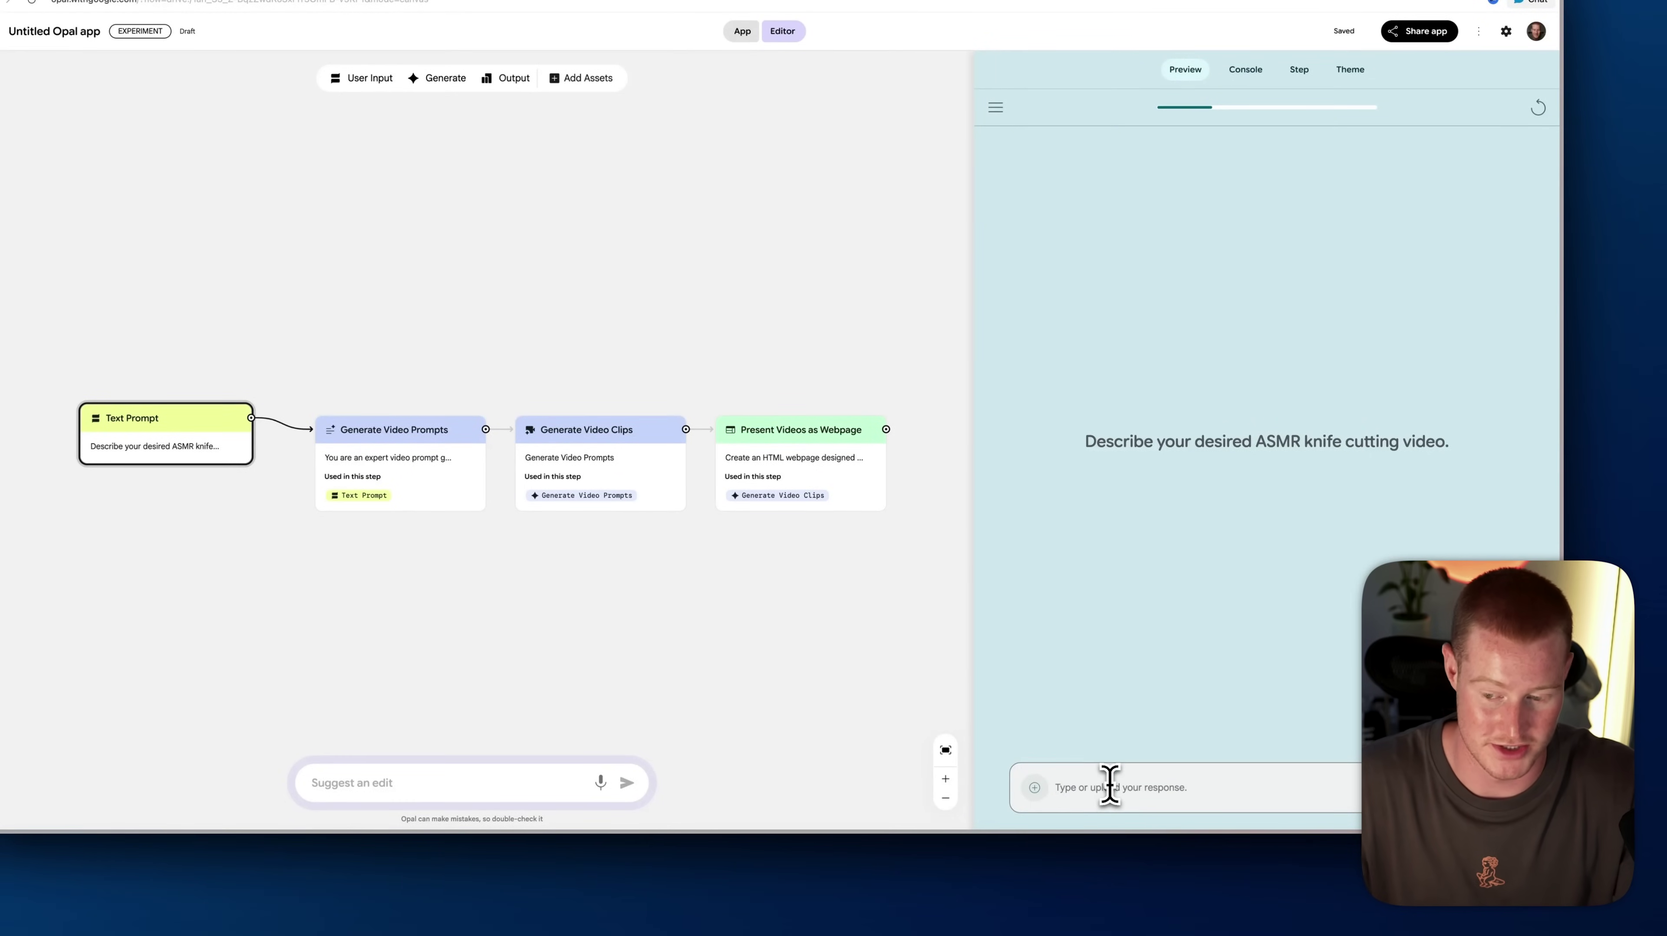
type("glass banana being cut with a knife in ASMR style")
left_click_drag(1271, 788, 1052, 793)
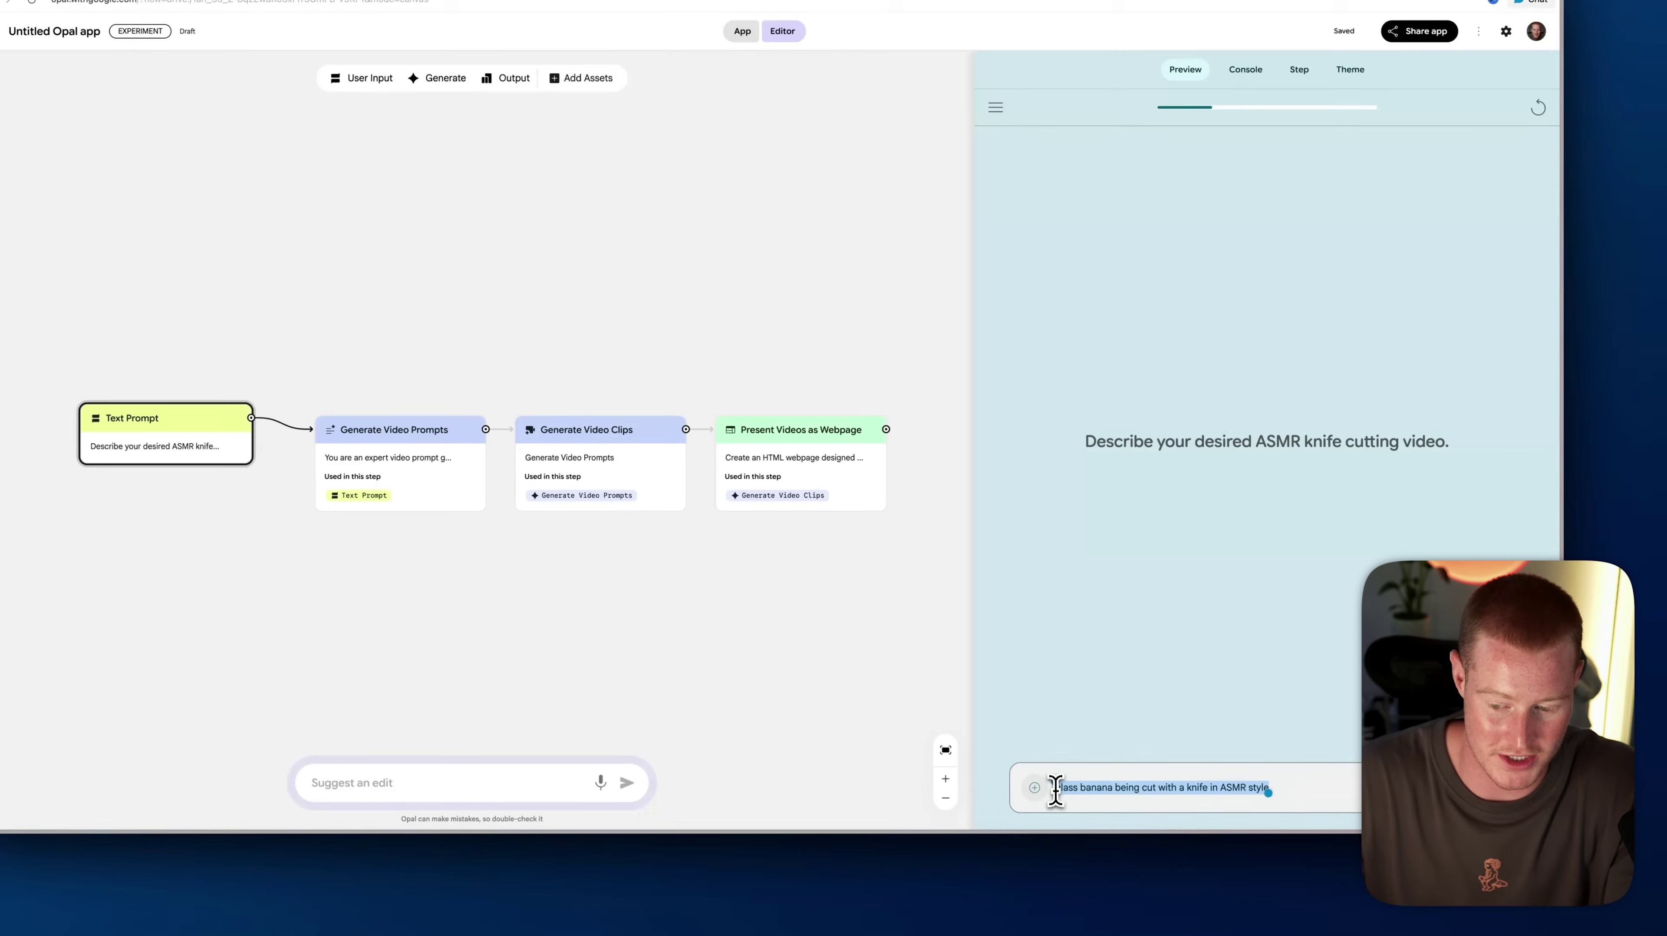
left_click(1270, 787)
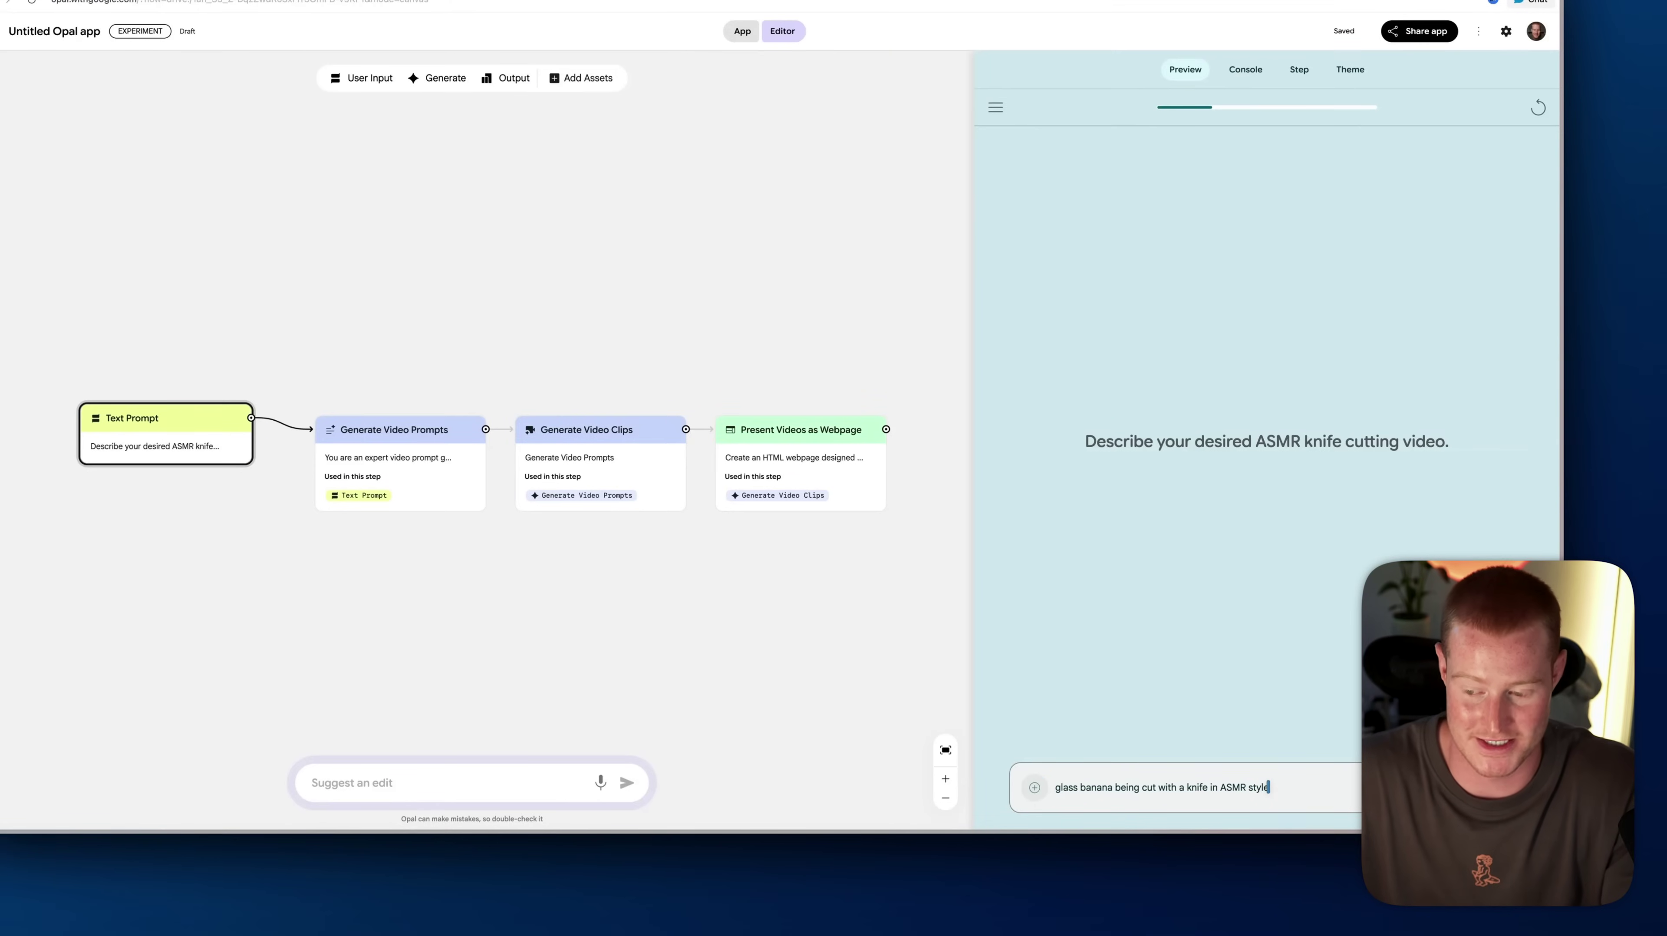
key("Return")
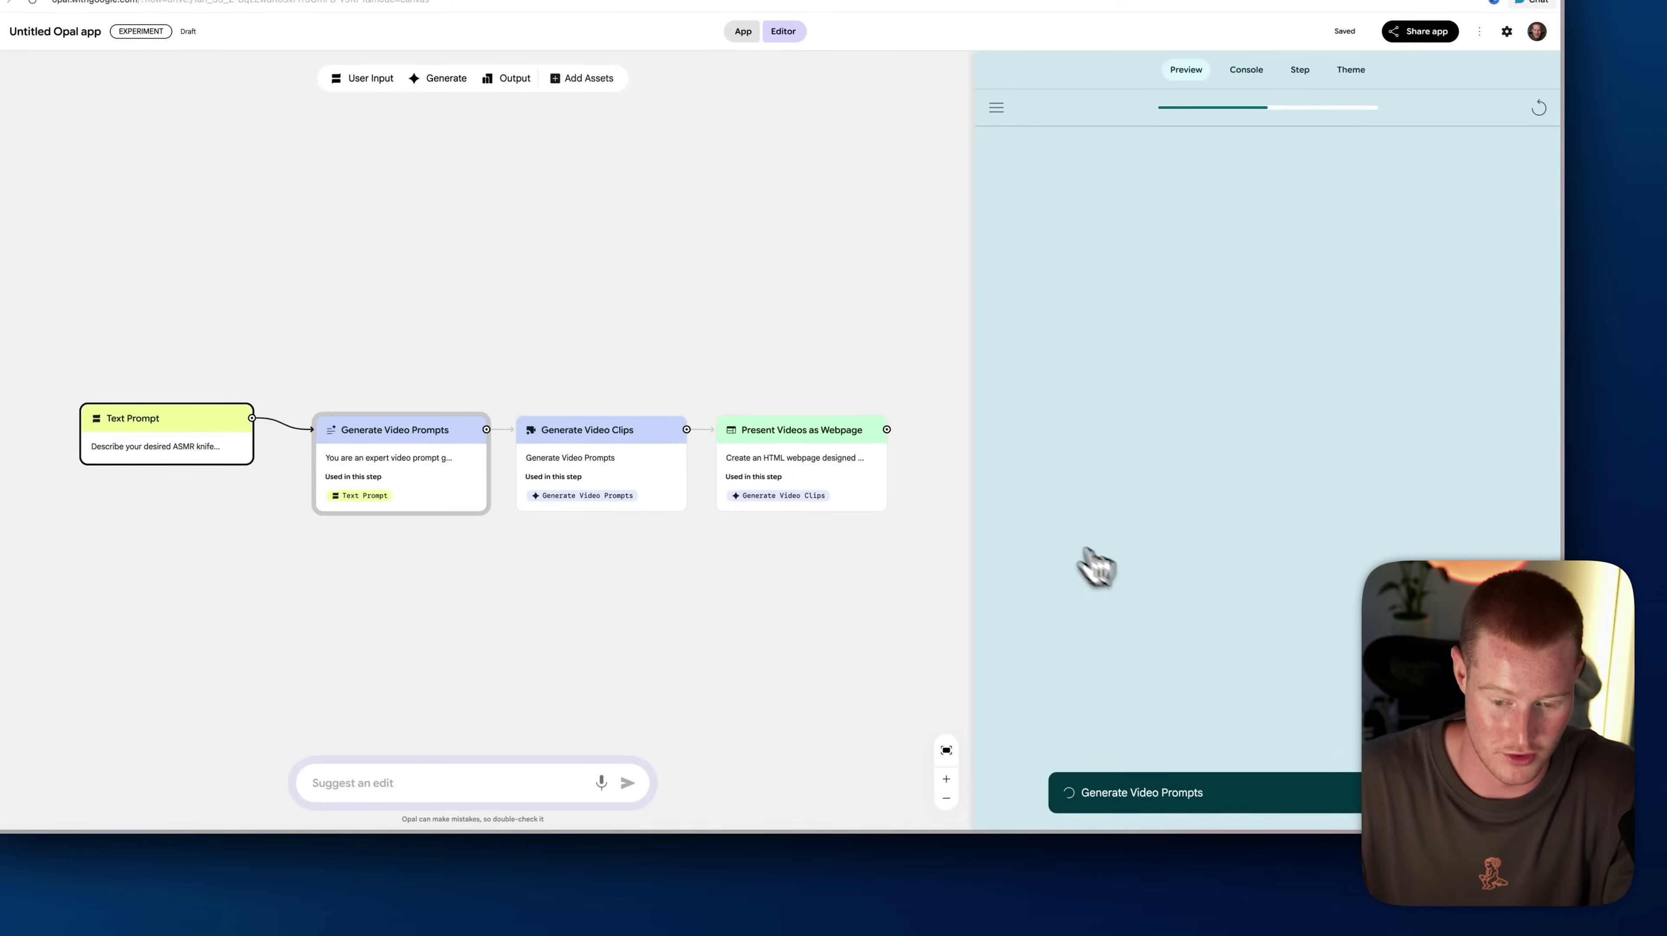
left_click_drag(286, 457, 285, 472)
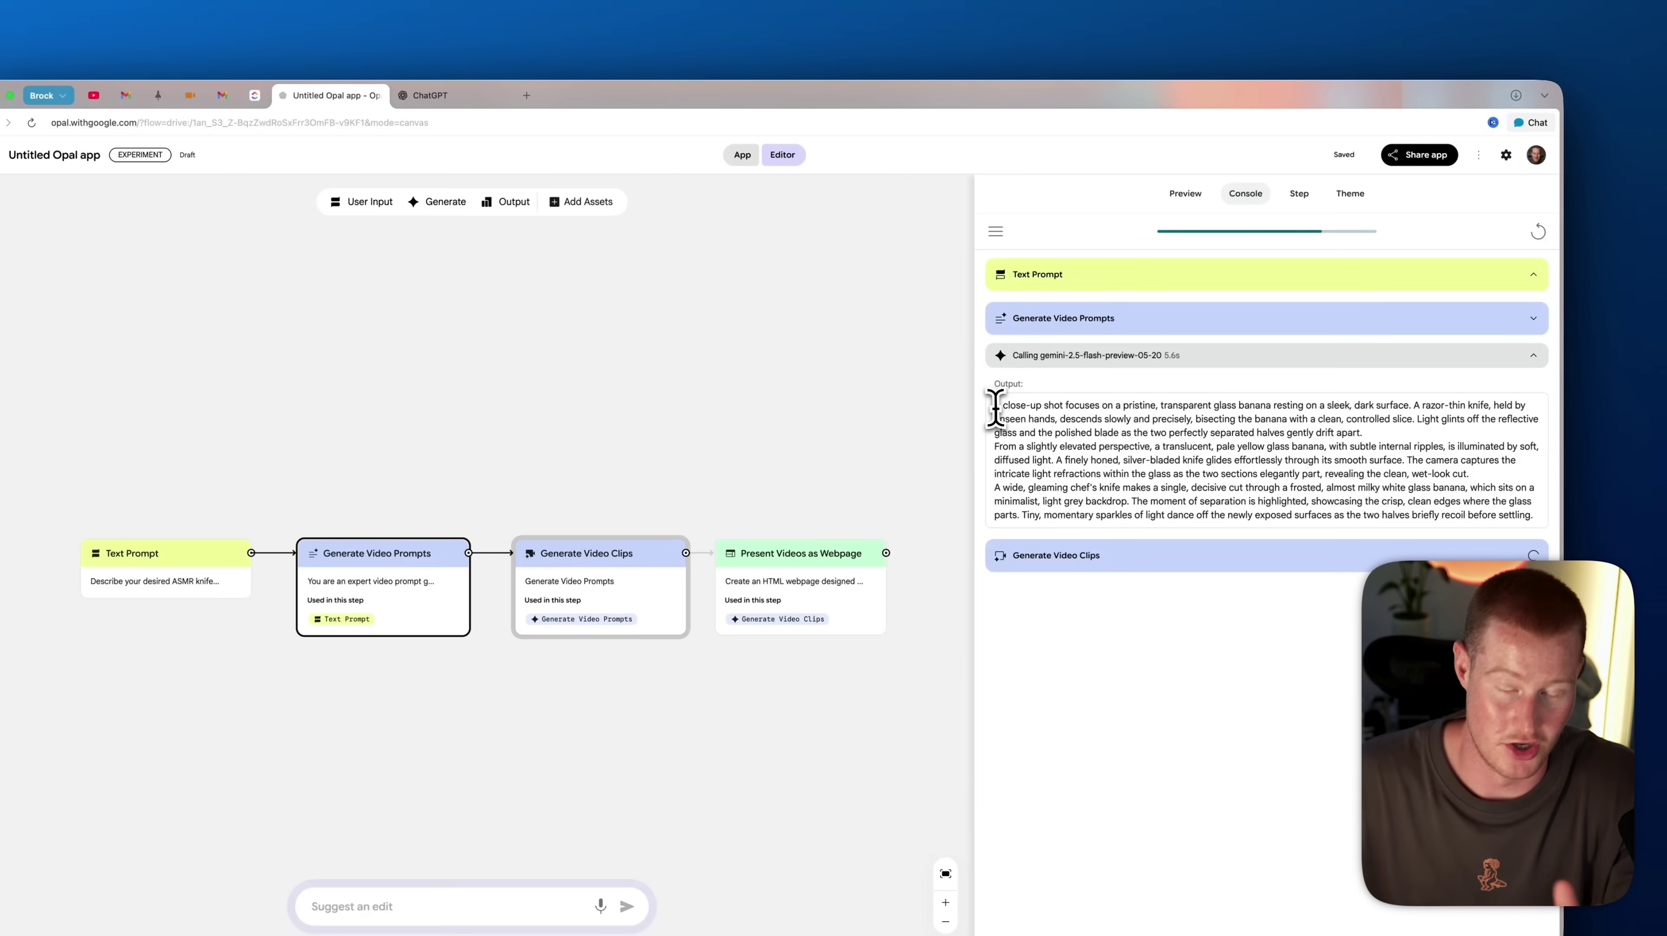
left_click_drag(994, 407, 1548, 519)
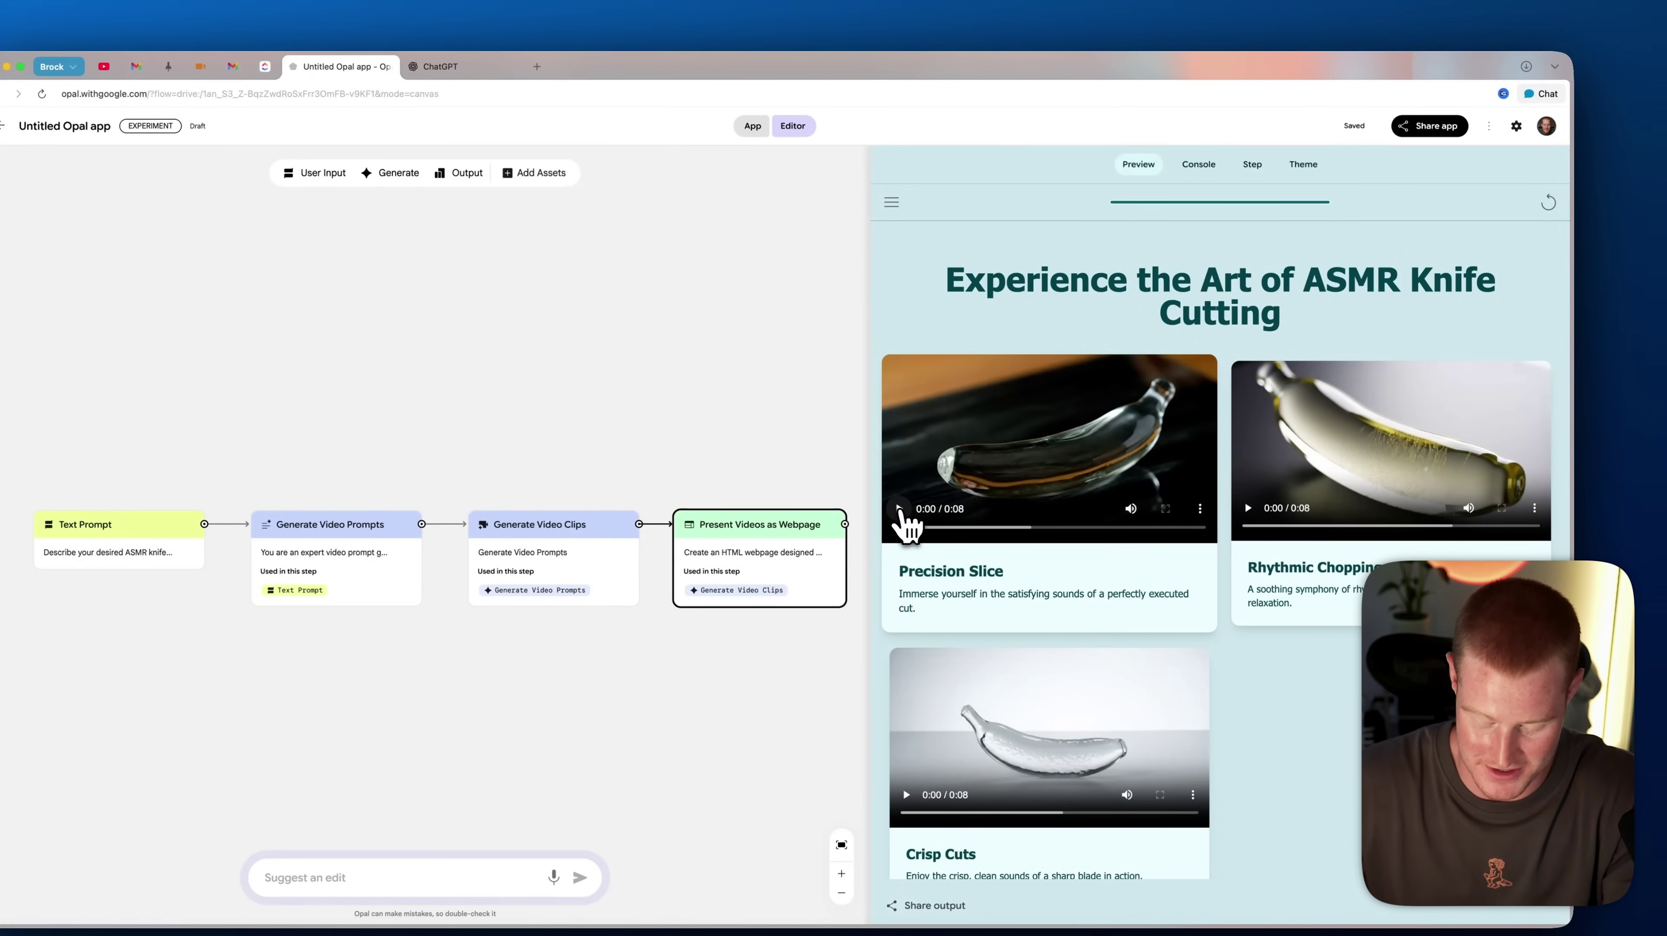
Play the Precision Slice, Rhythmic Chopping and Crisp Cuts videos with volume raised
left_click(899, 509)
key("XF86AudioRaiseVolume")
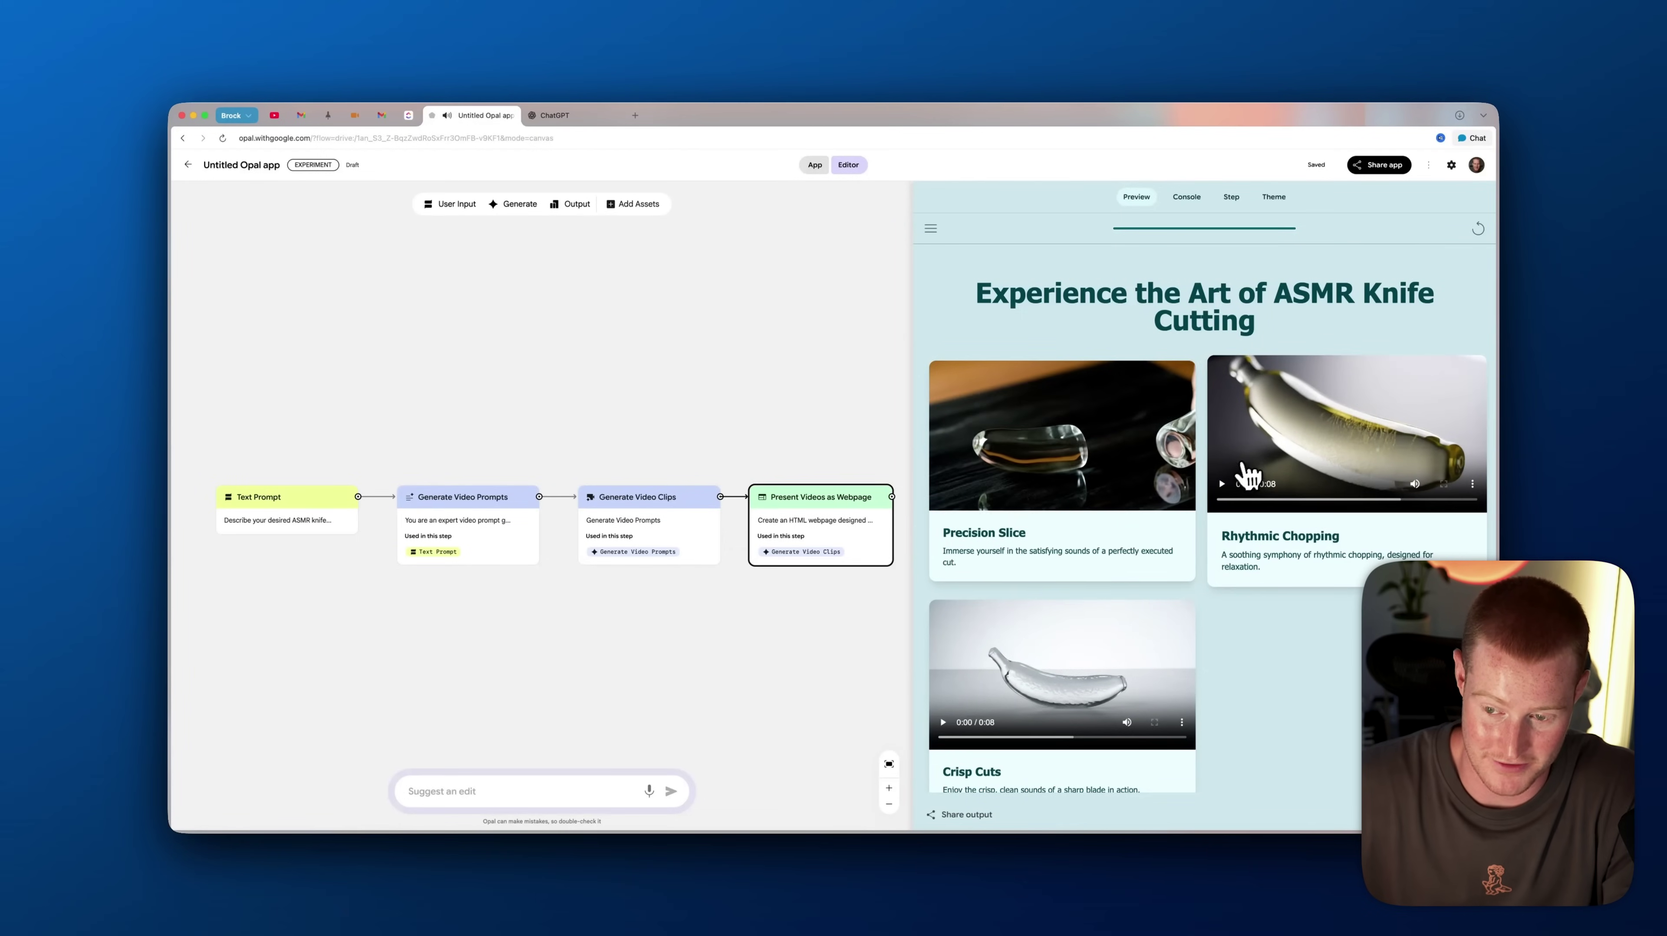
left_click(1241, 483)
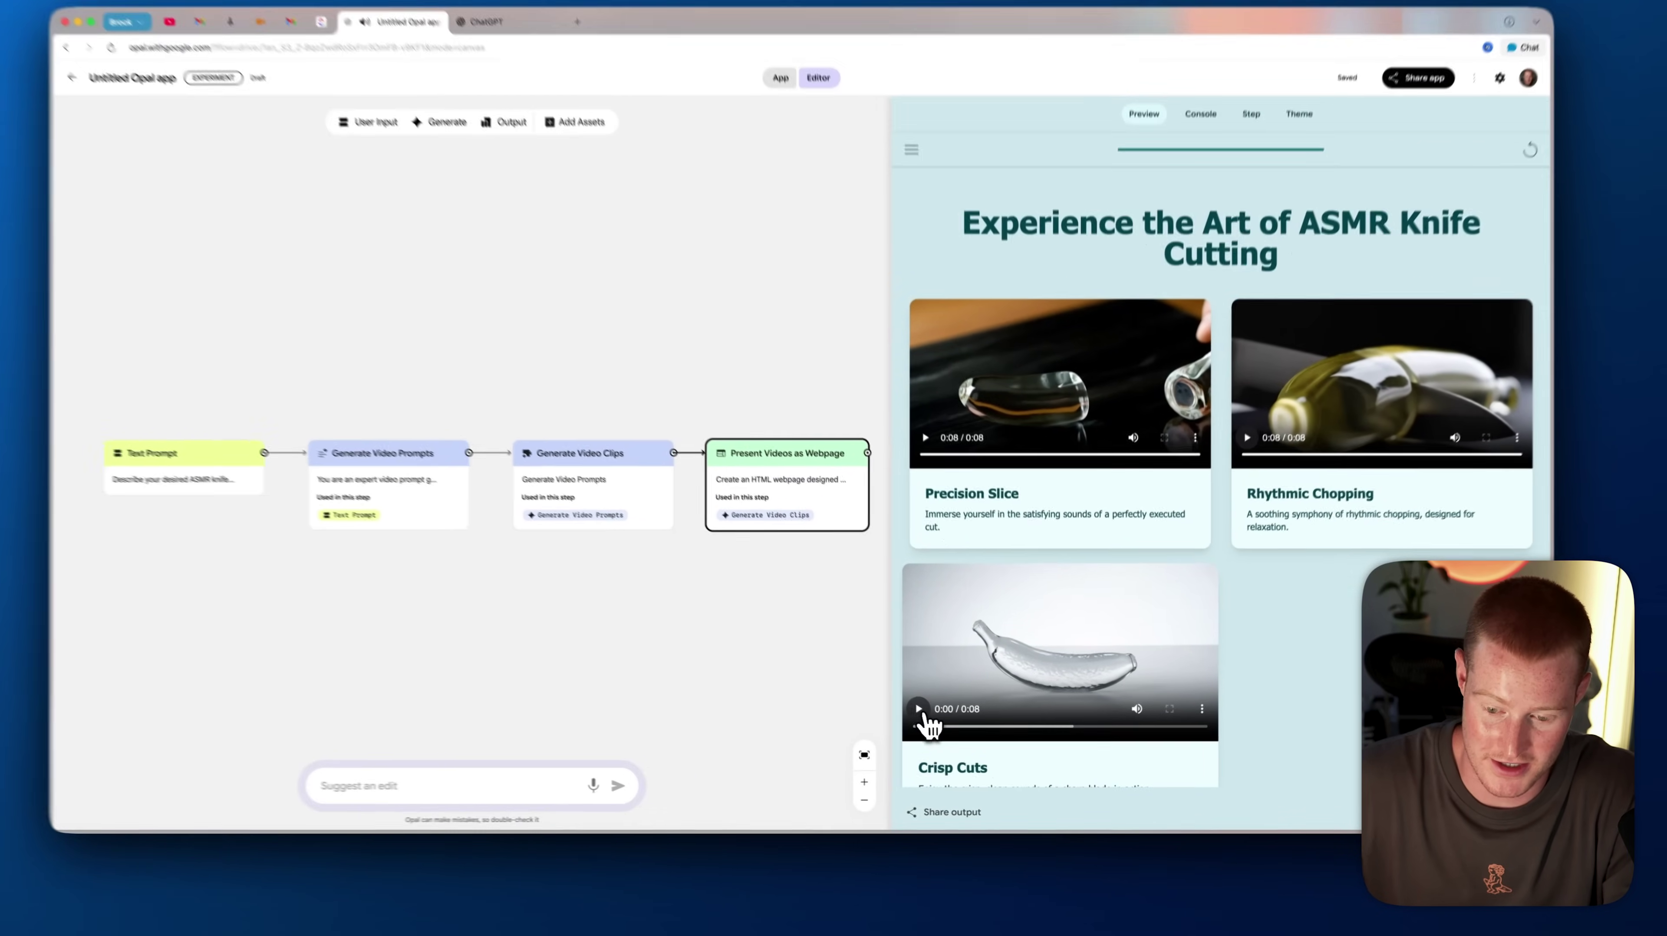
left_click(943, 722)
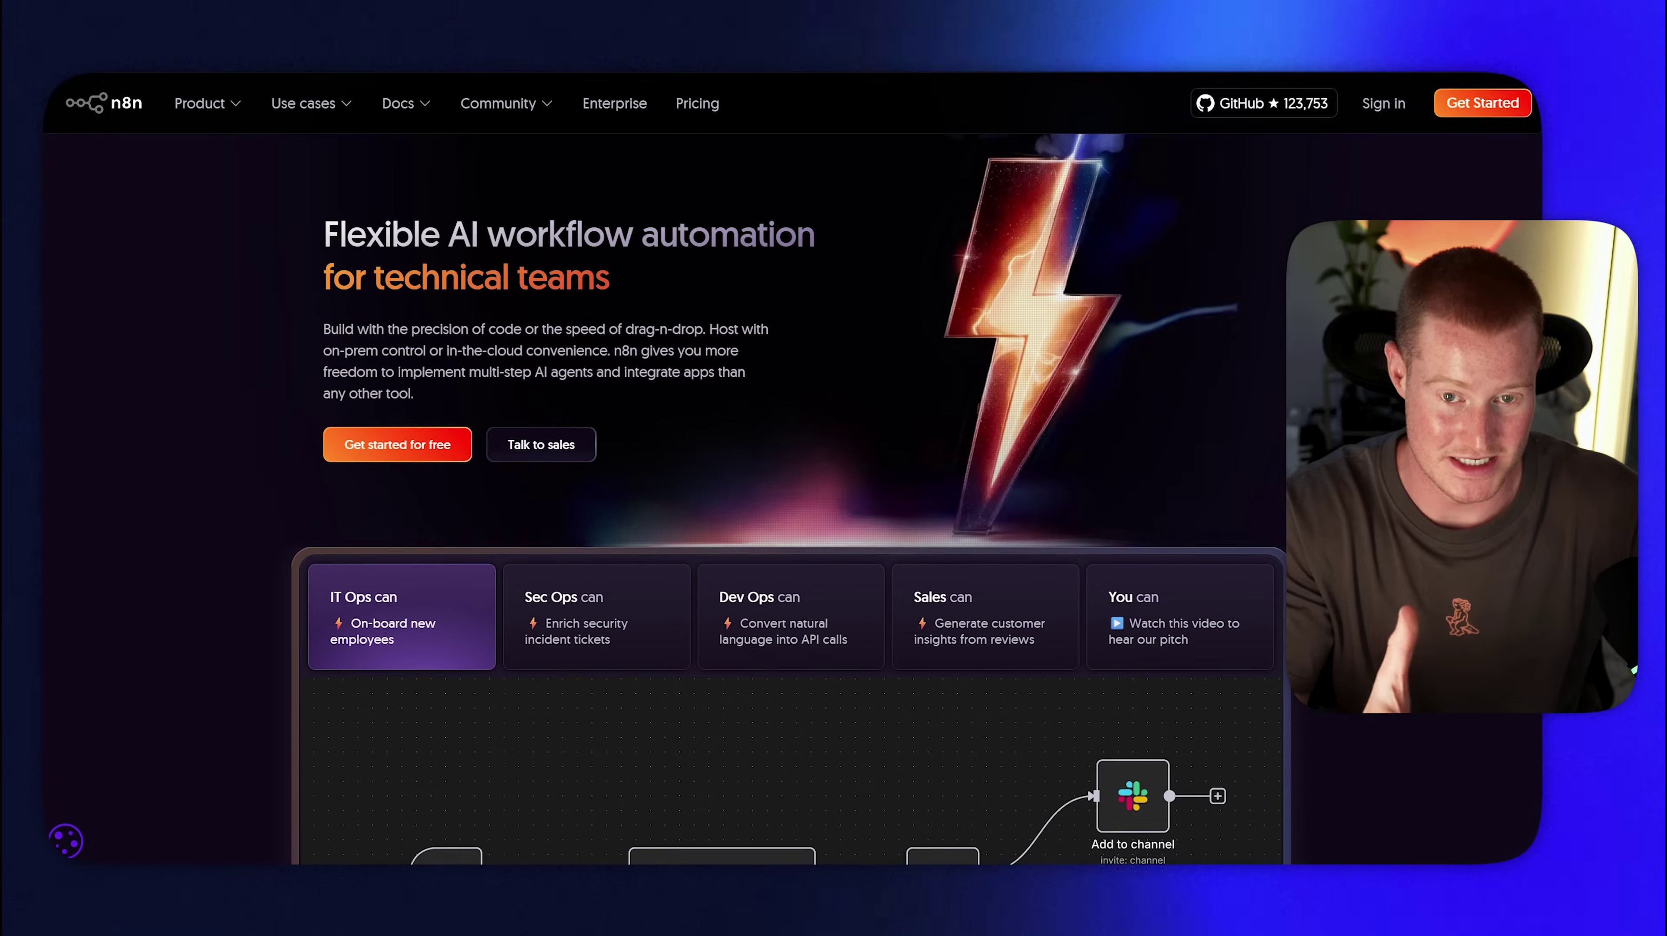
scroll(786, 459, "down", 3)
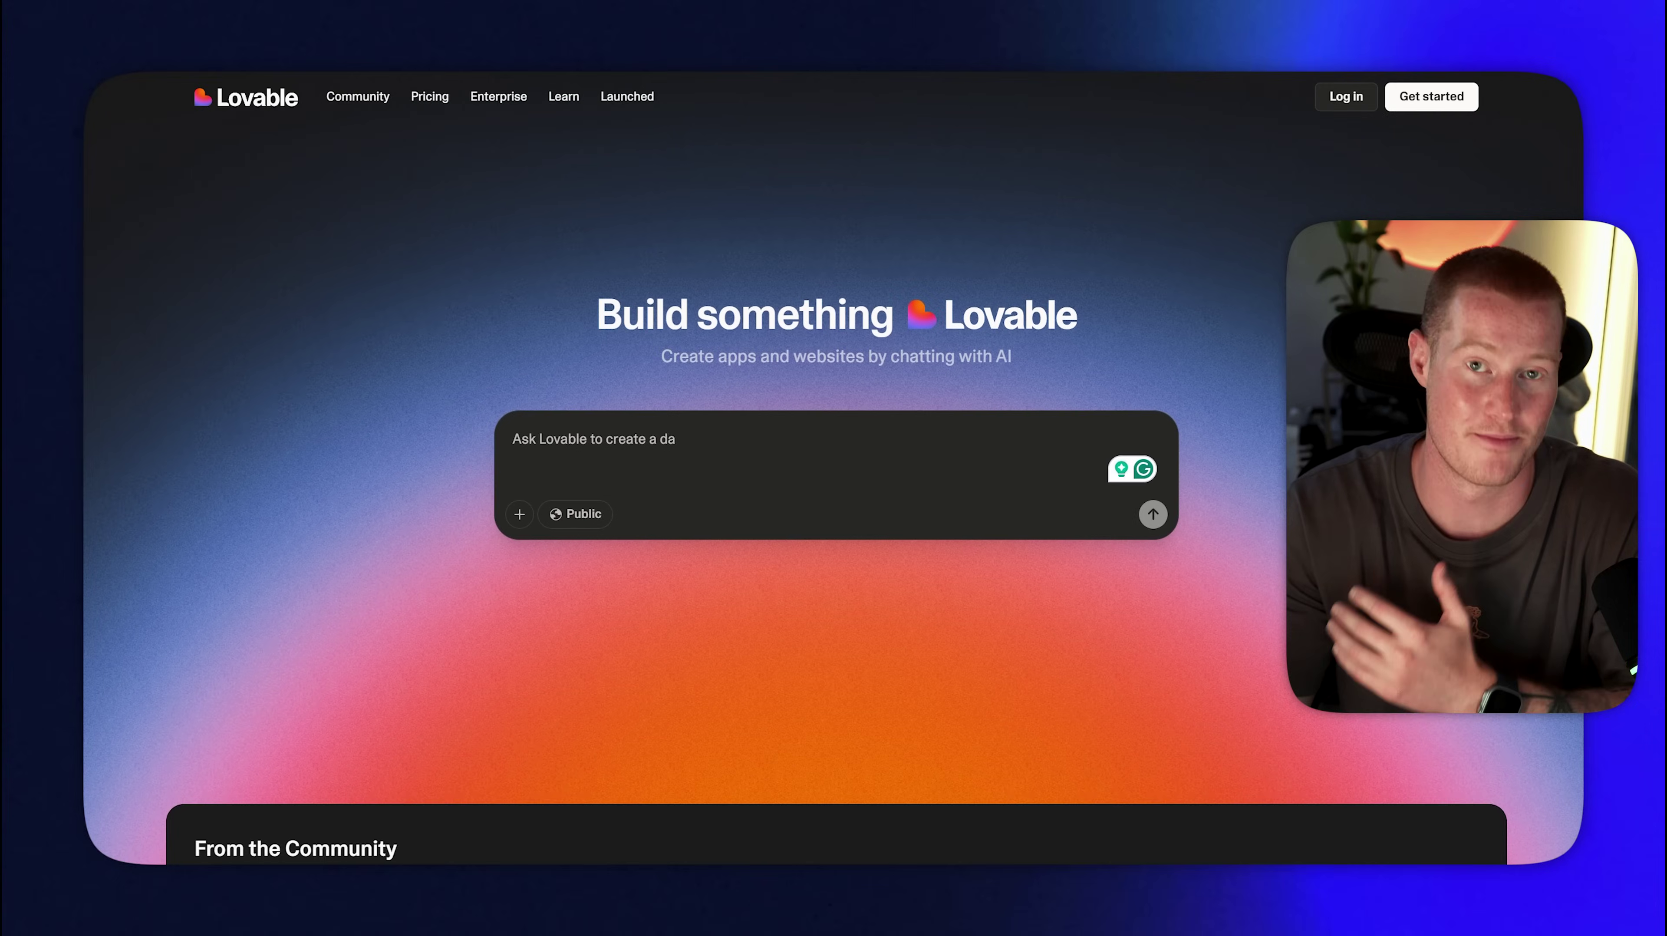
scroll(834, 459, "down", 4)
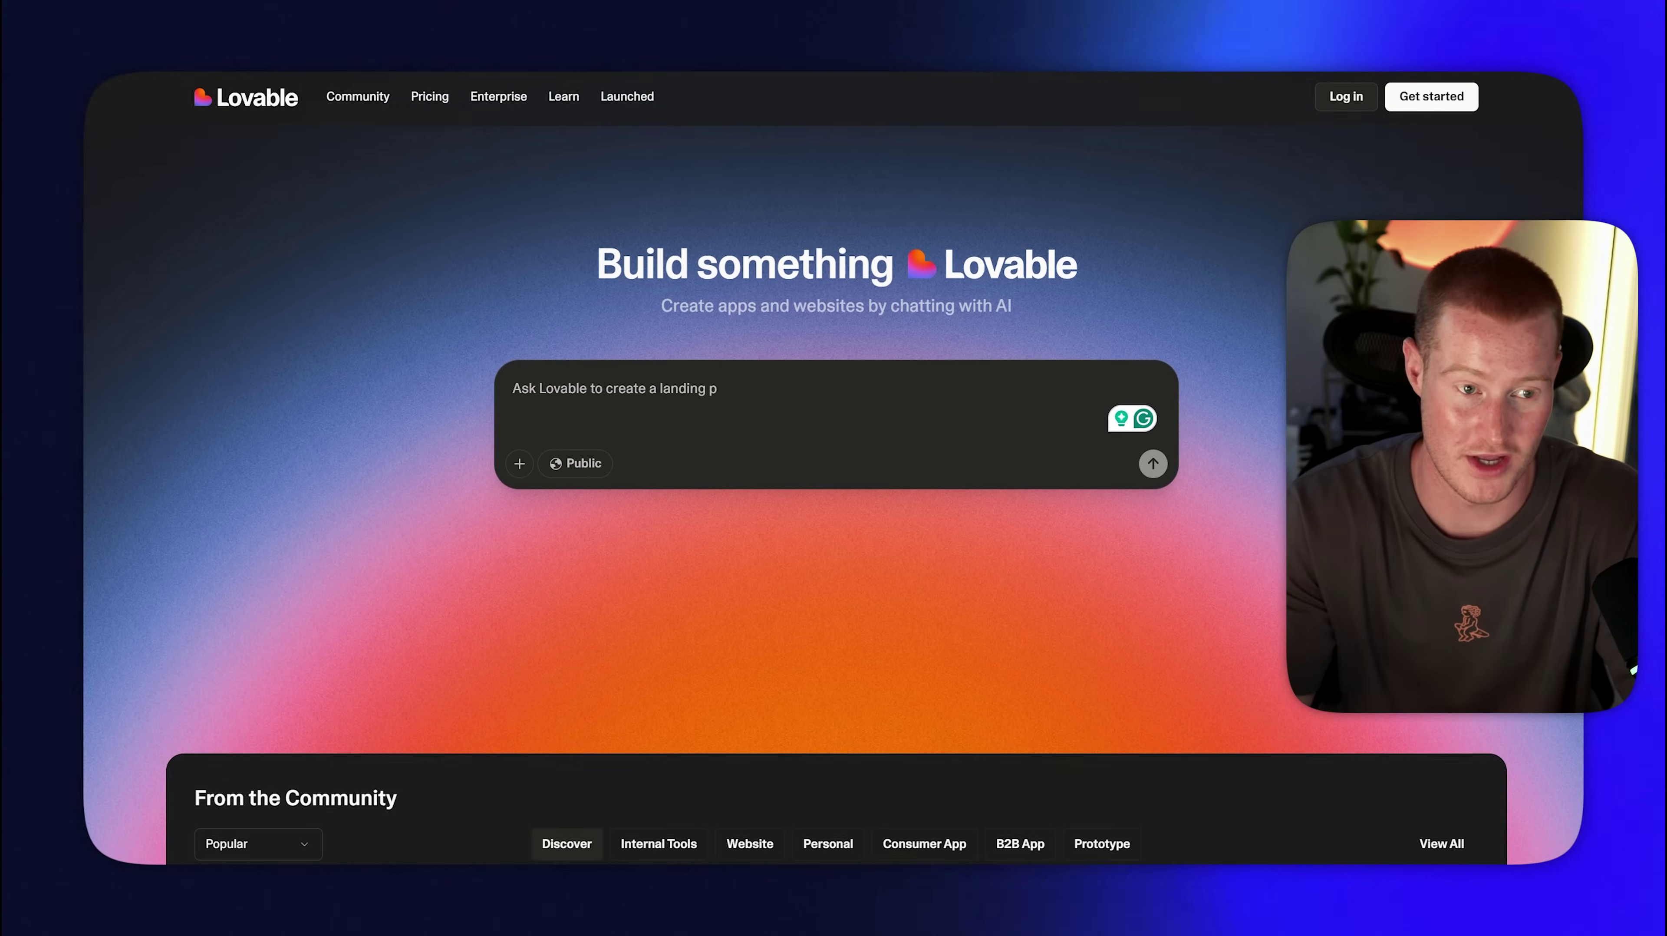
scroll(834, 459, "down", 3)
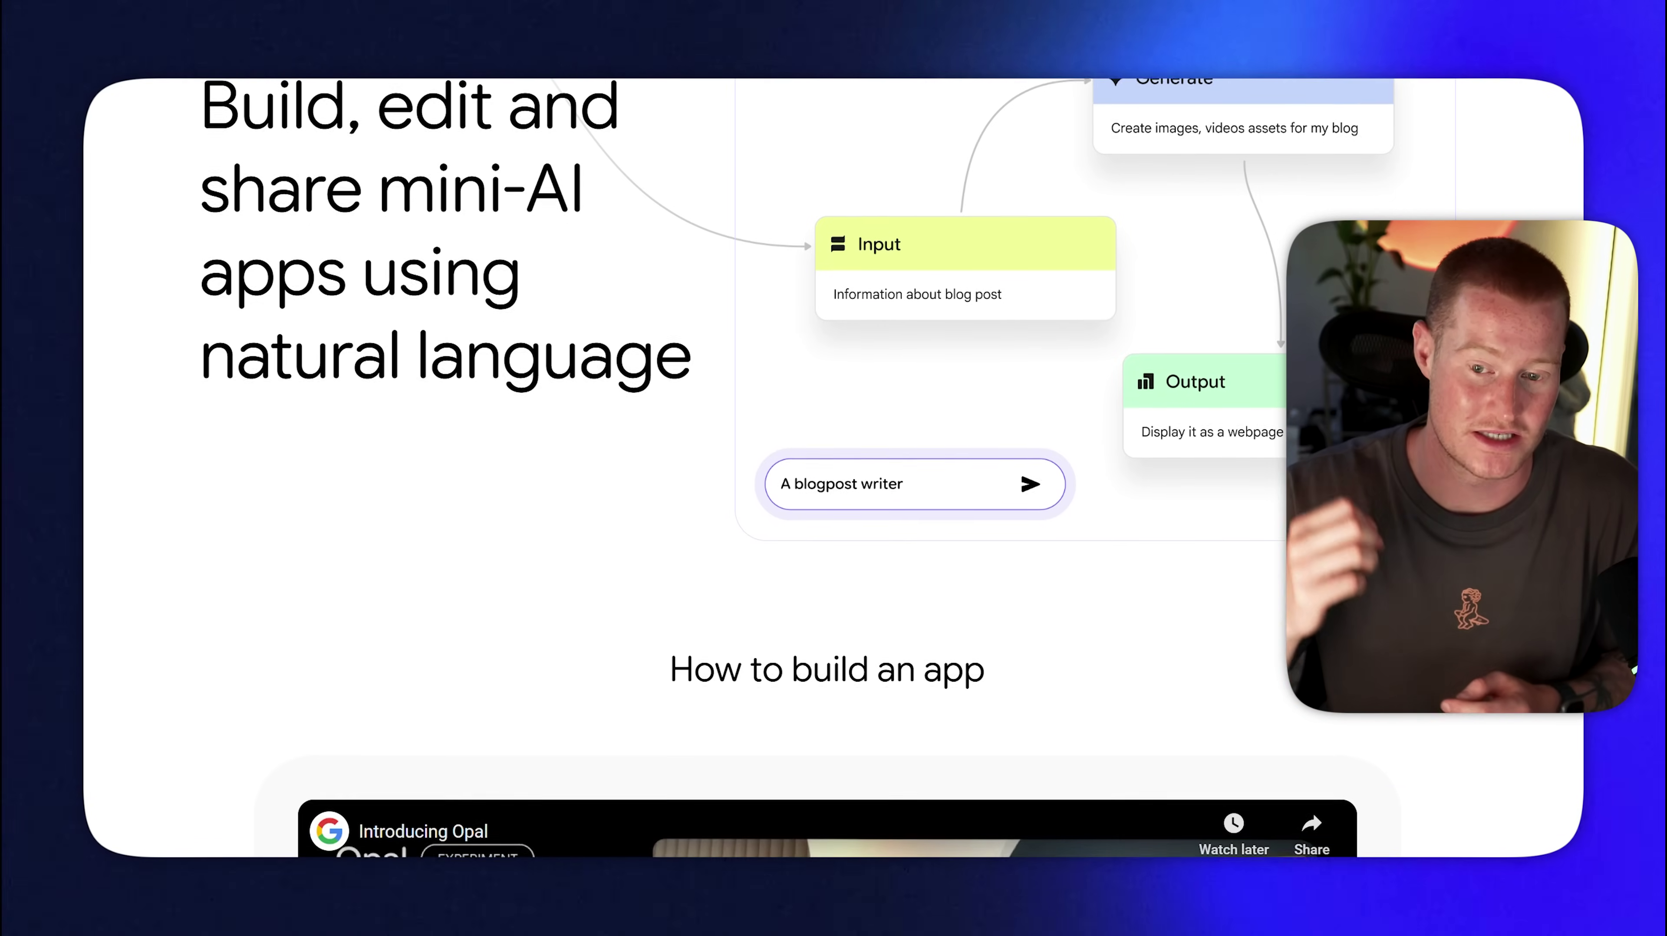
scroll(832, 459, "down", 3)
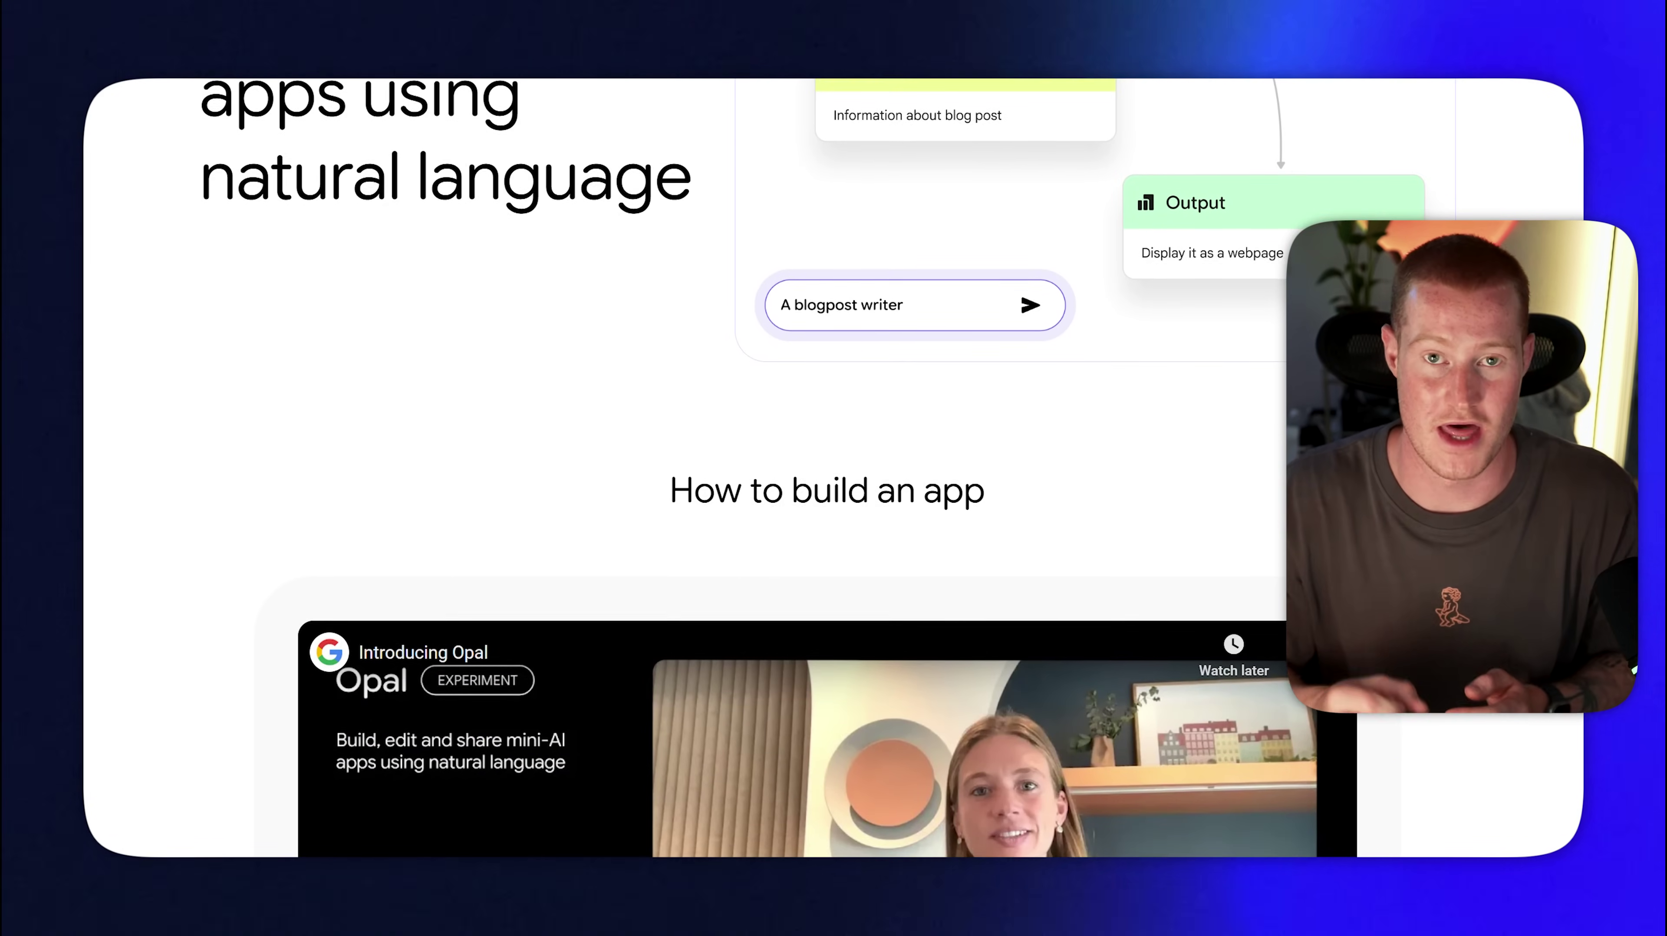
scroll(832, 459, "down", 2)
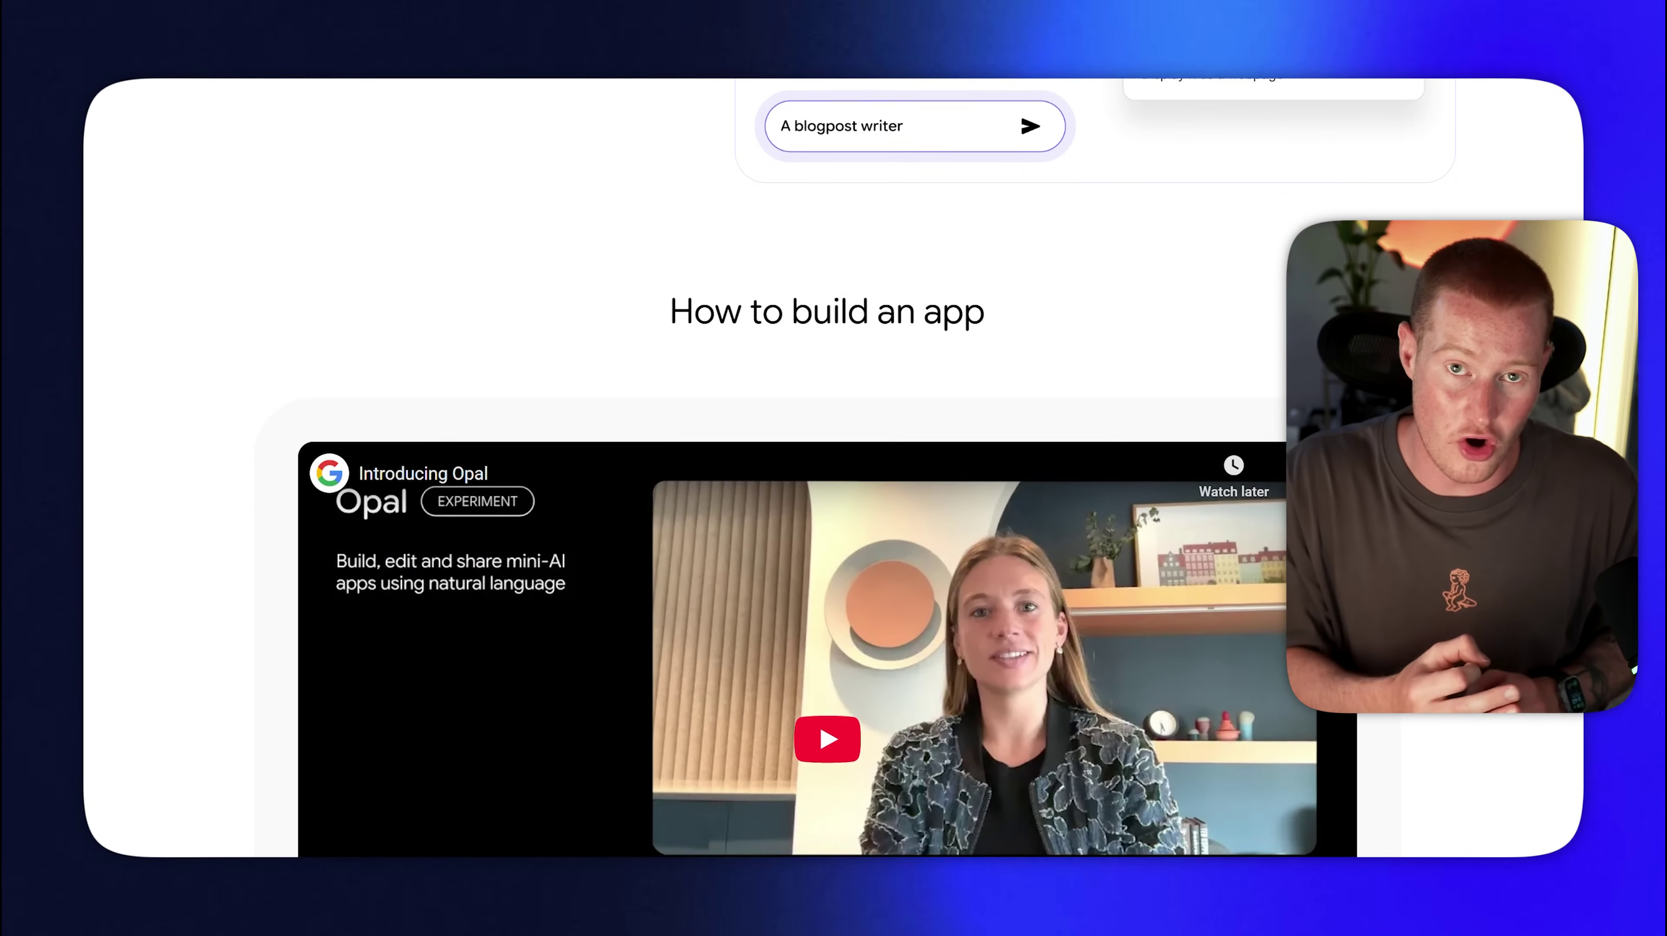
scroll(833, 459, "down", 3)
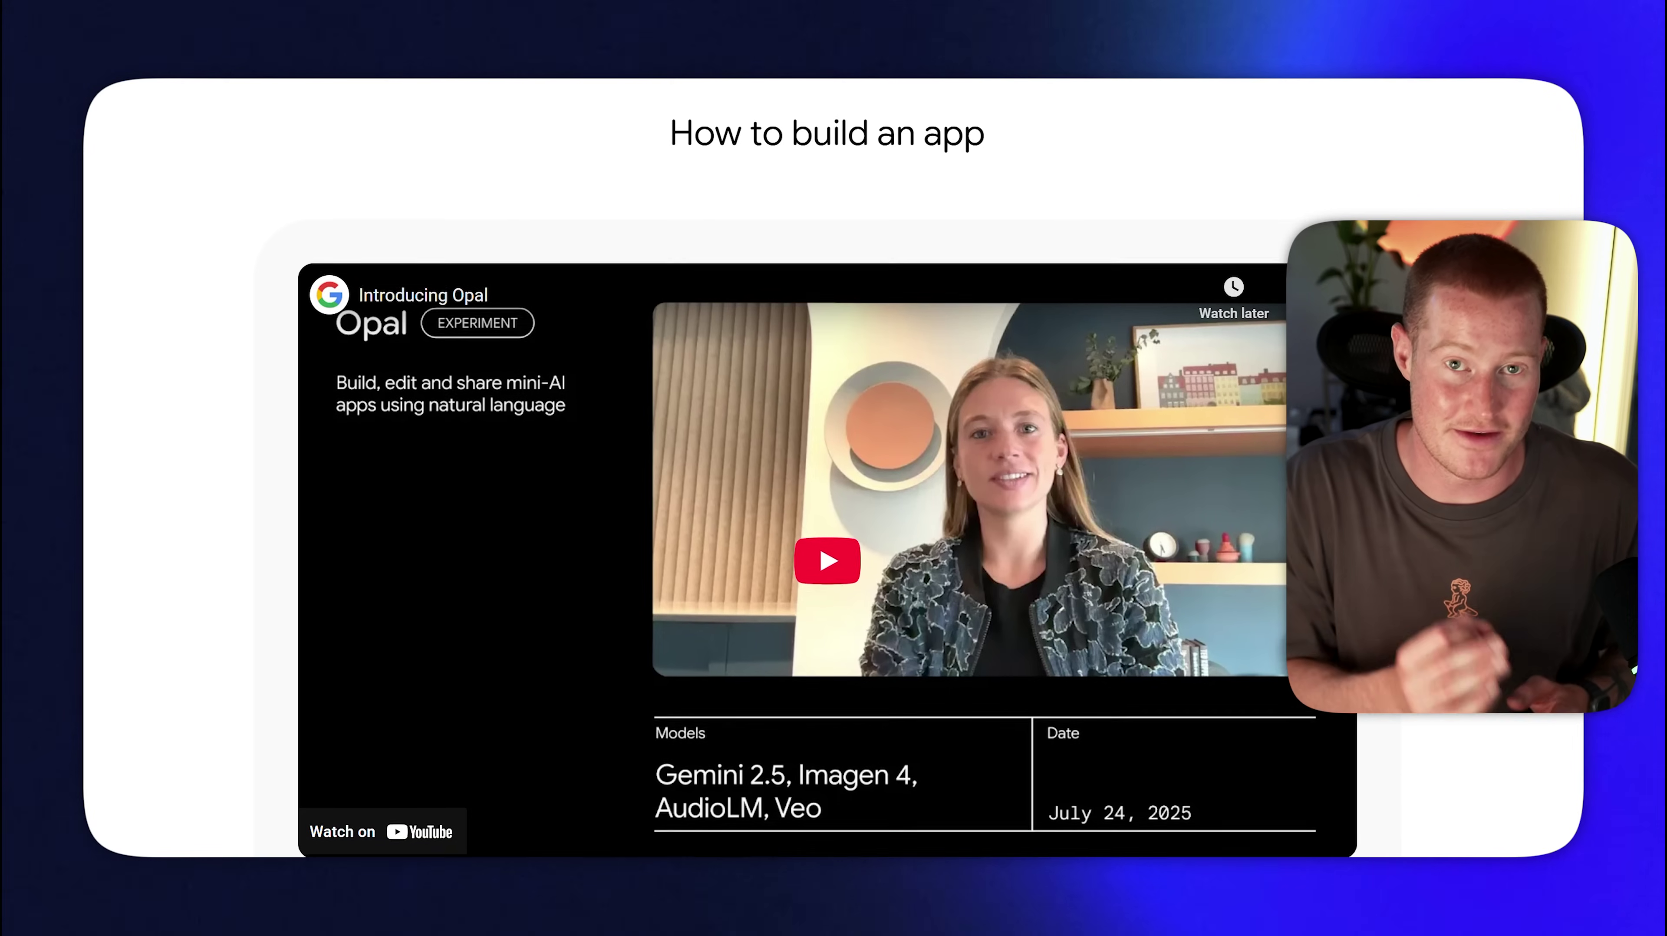
scroll(833, 459, "down", 3)
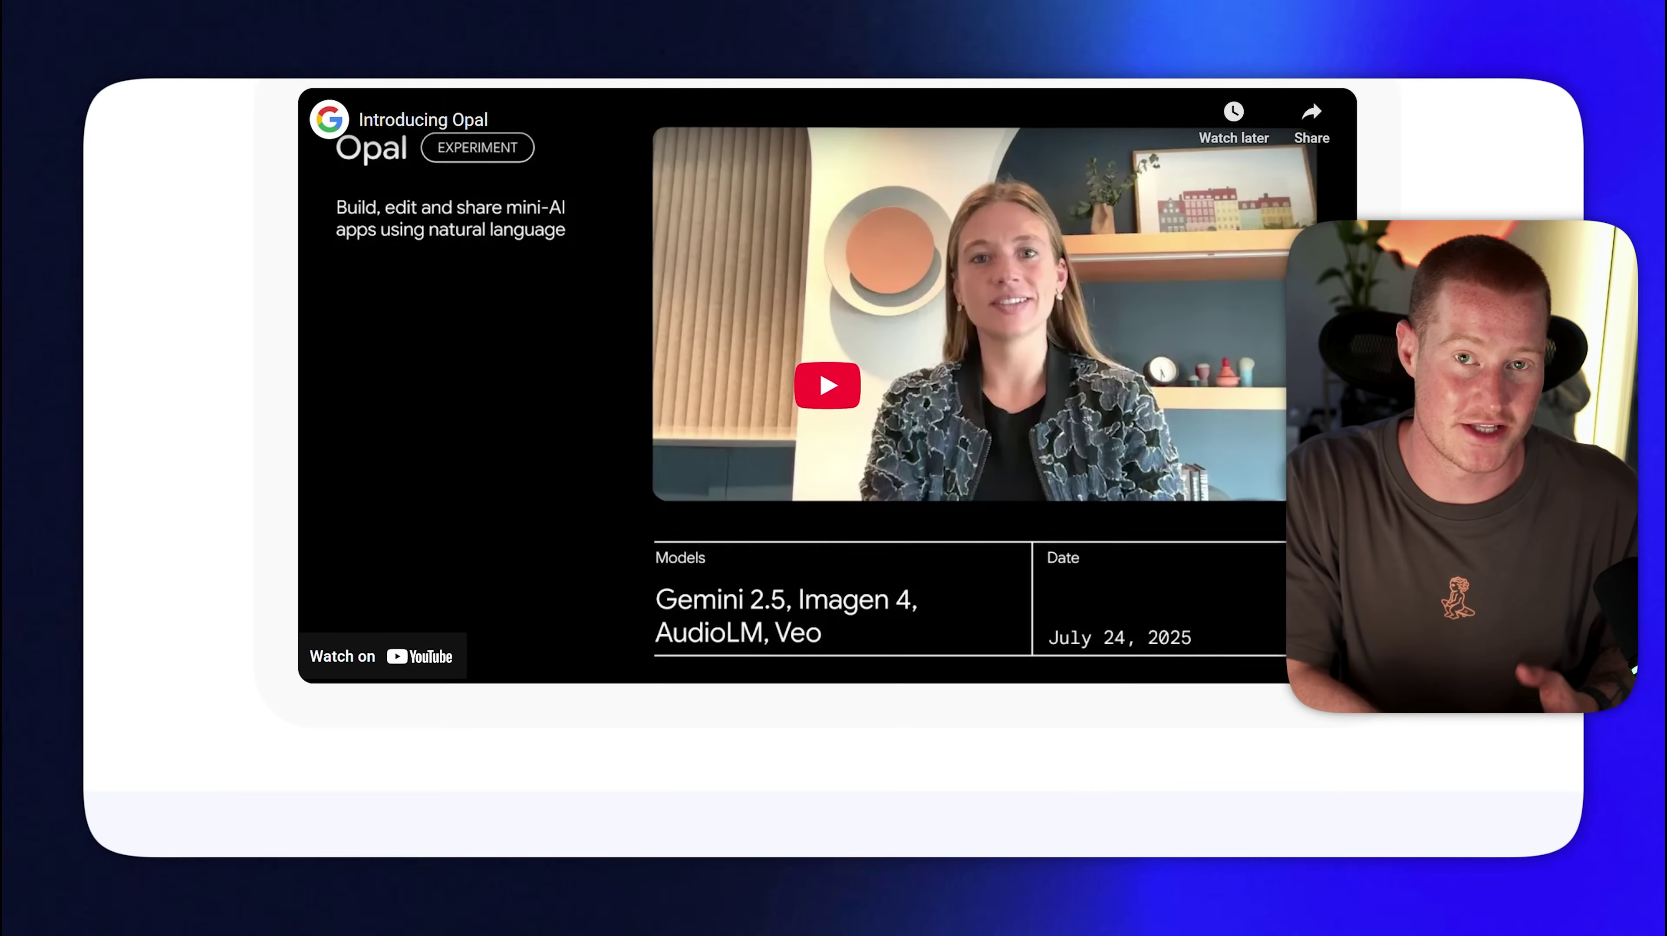
scroll(832, 458, "down", 1)
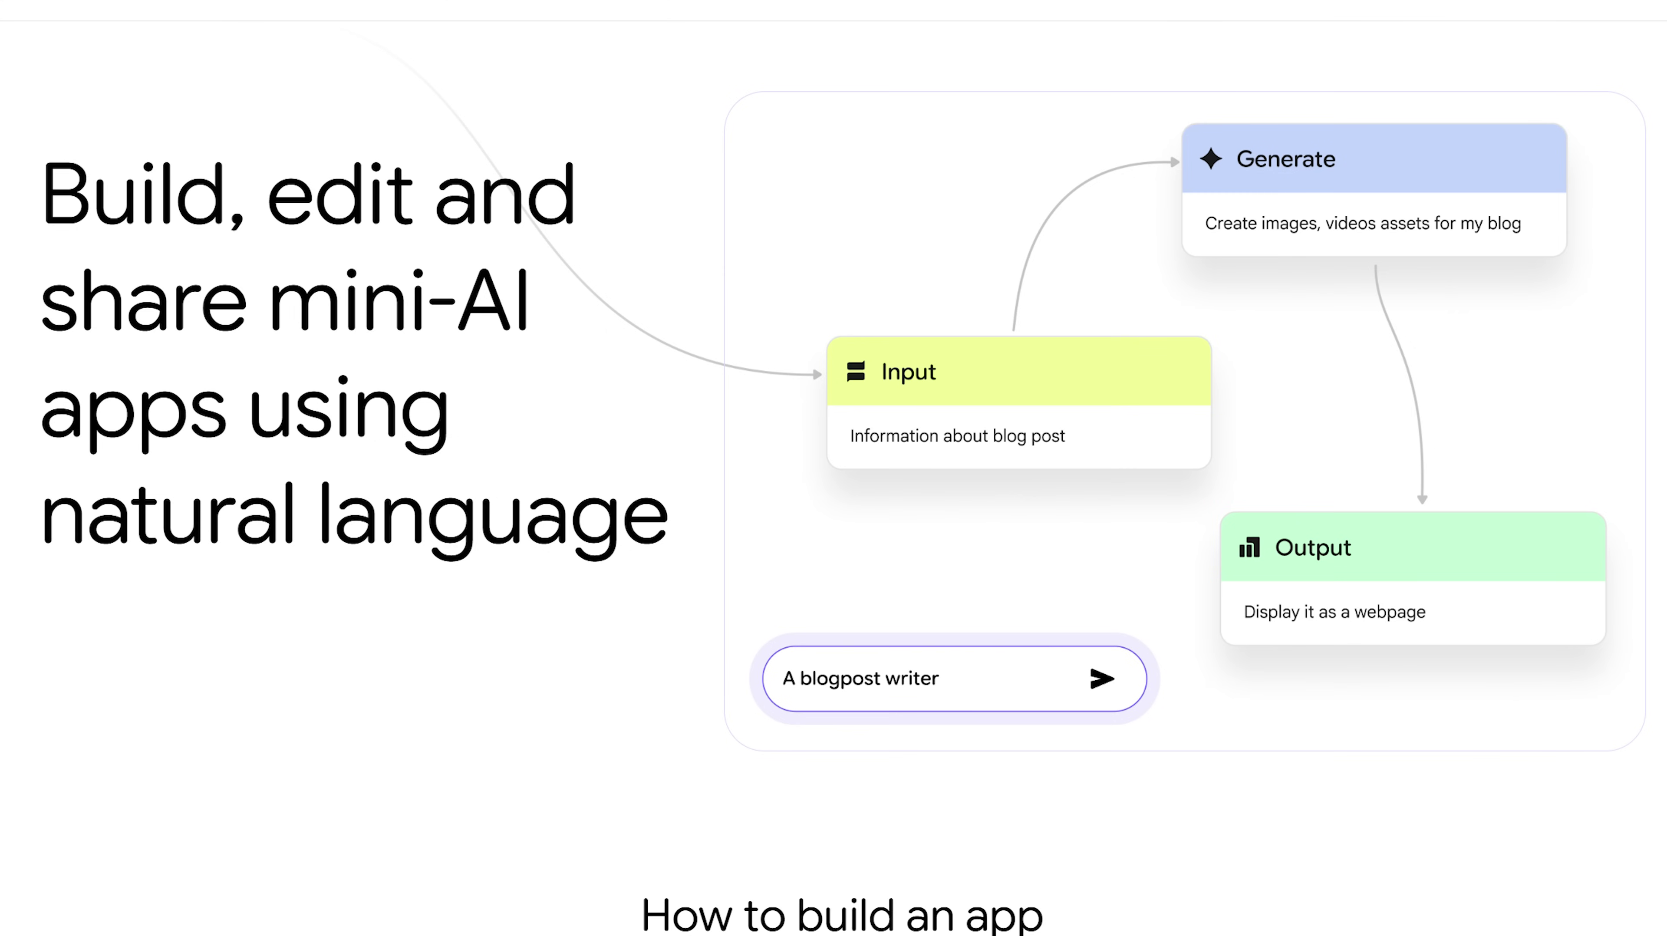